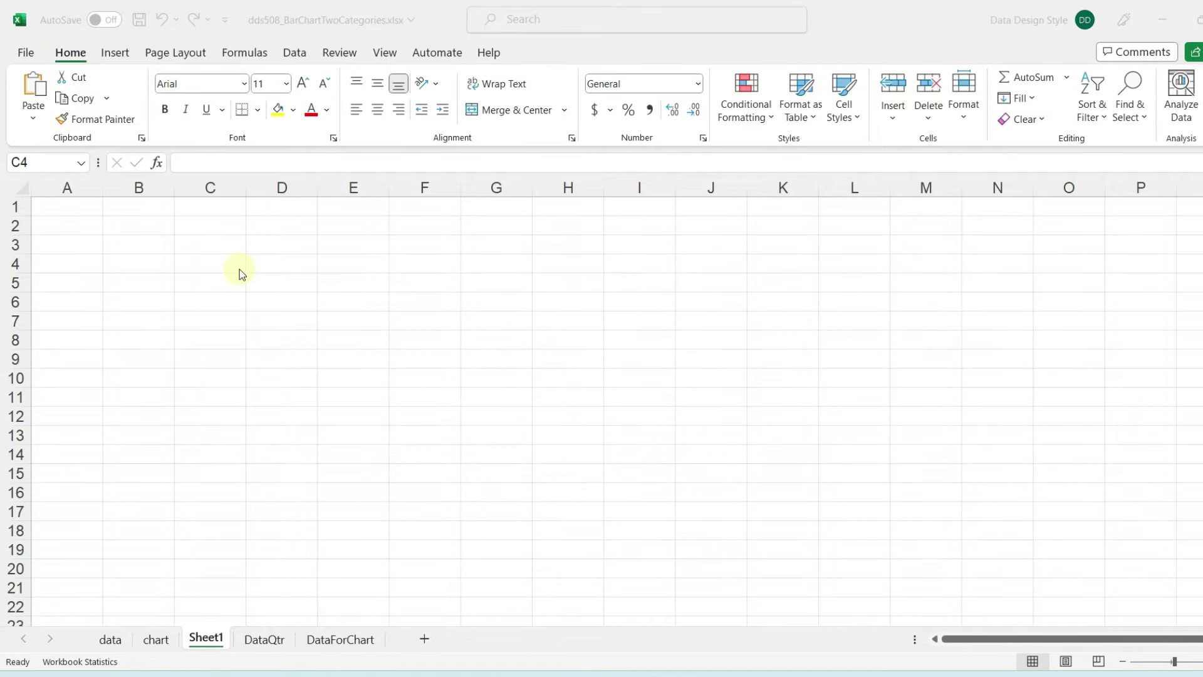
# - Select the quarterly boots table C4:D8 on the DataQtr sheet
pyautogui.click(237, 281)
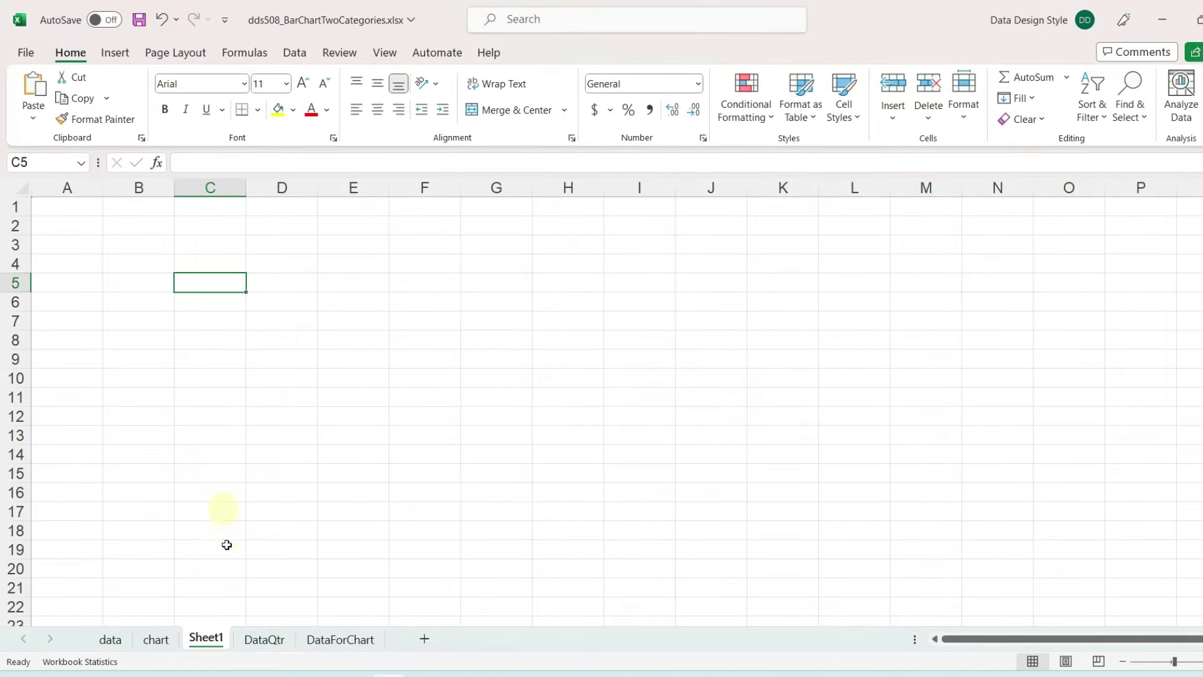
pyautogui.click(265, 641)
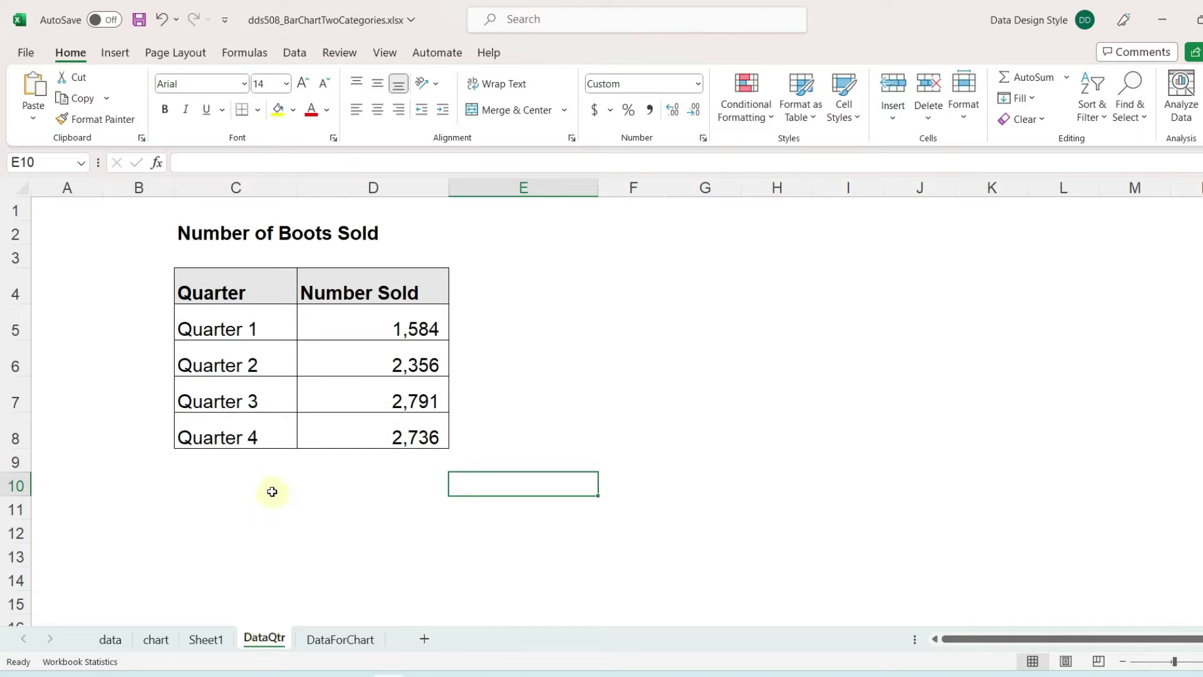
pyautogui.click(228, 282)
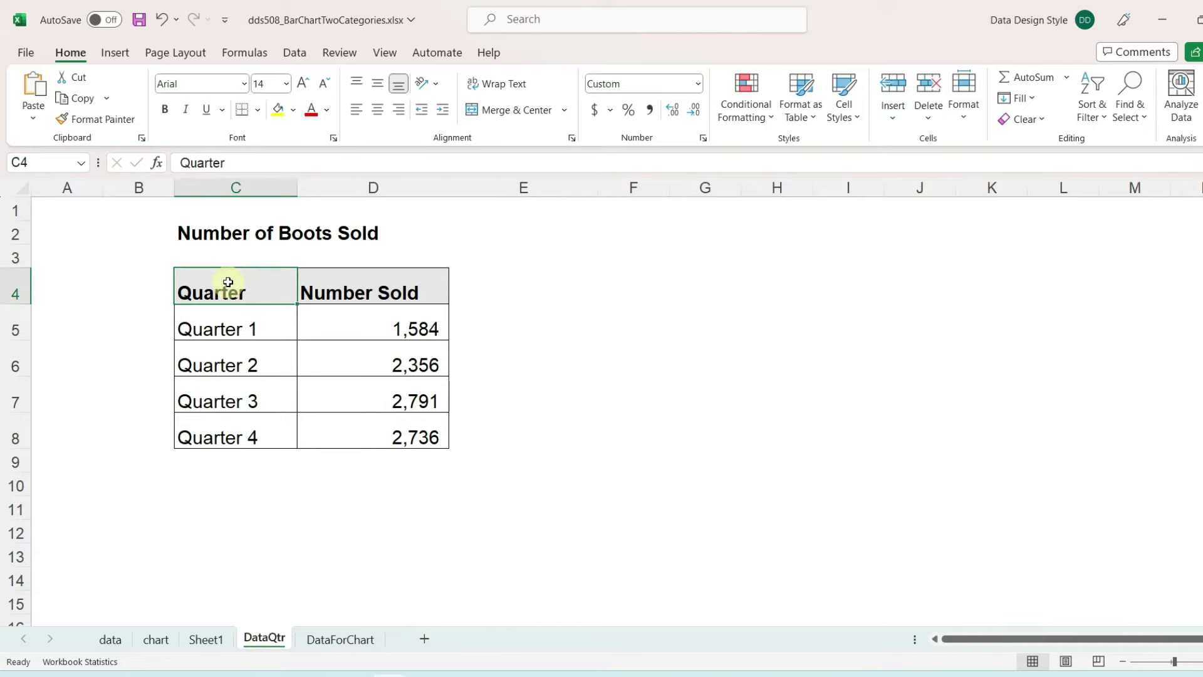
pyautogui.moveTo(229, 283); pyautogui.dragTo(359, 425)
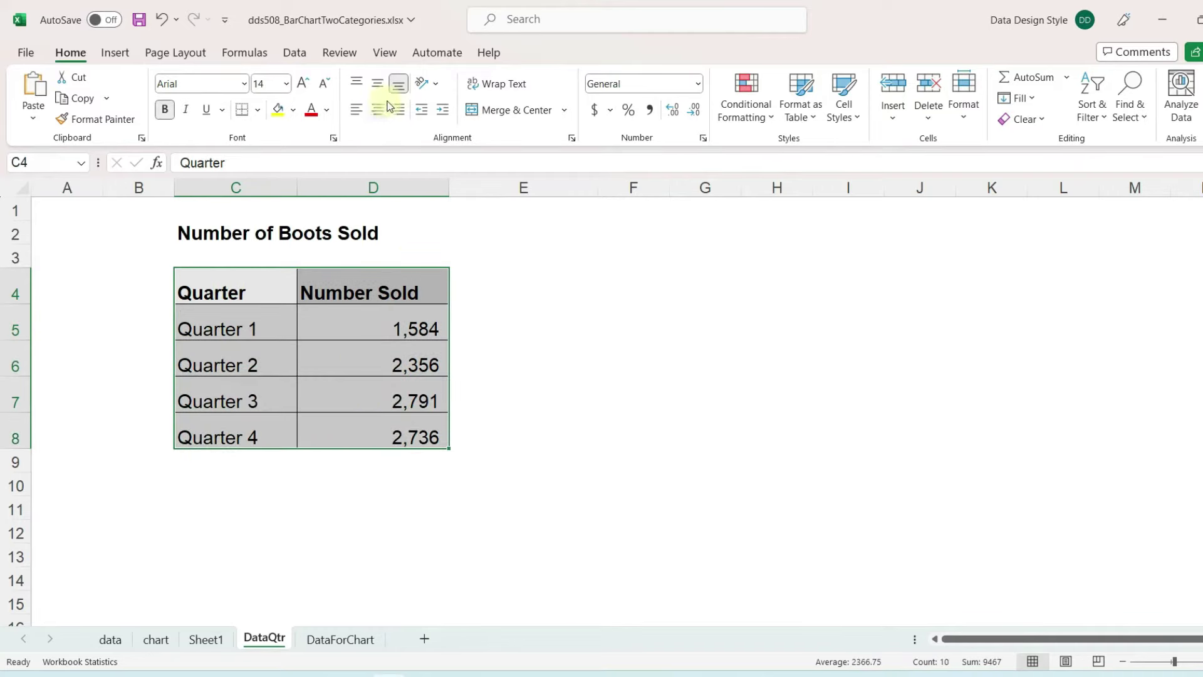
# - Insert a clustered column chart of C4:D8, move it beside the table, and add a legend
pyautogui.click(118, 54)
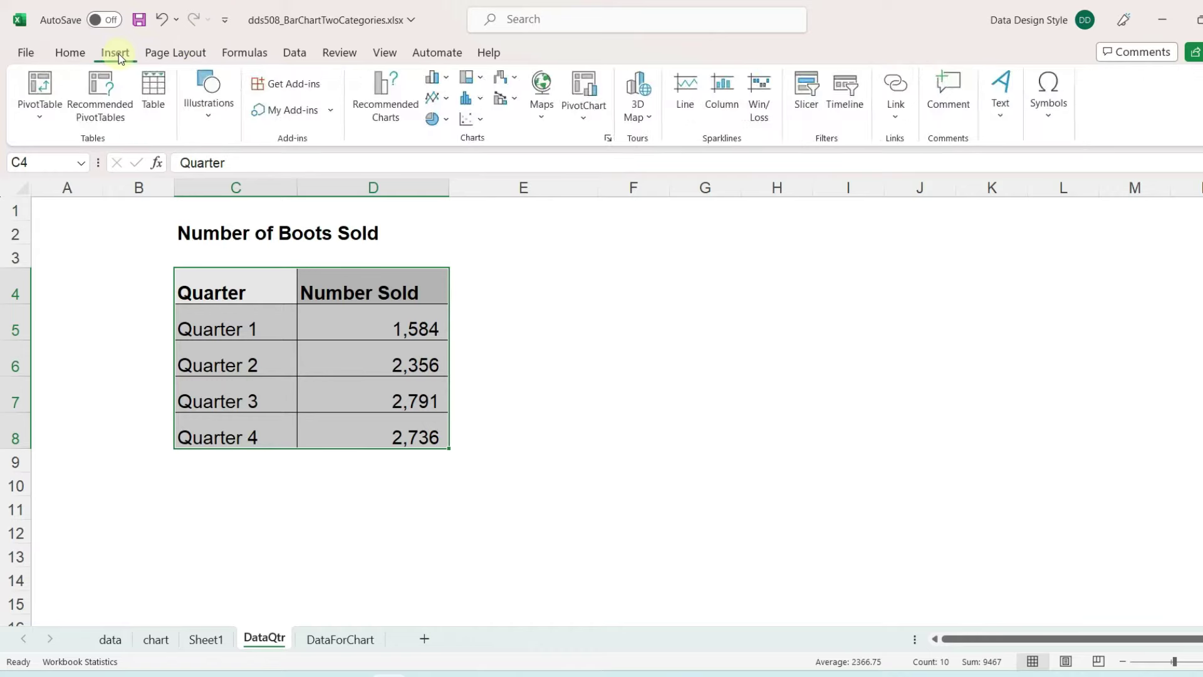
pyautogui.click(446, 79)
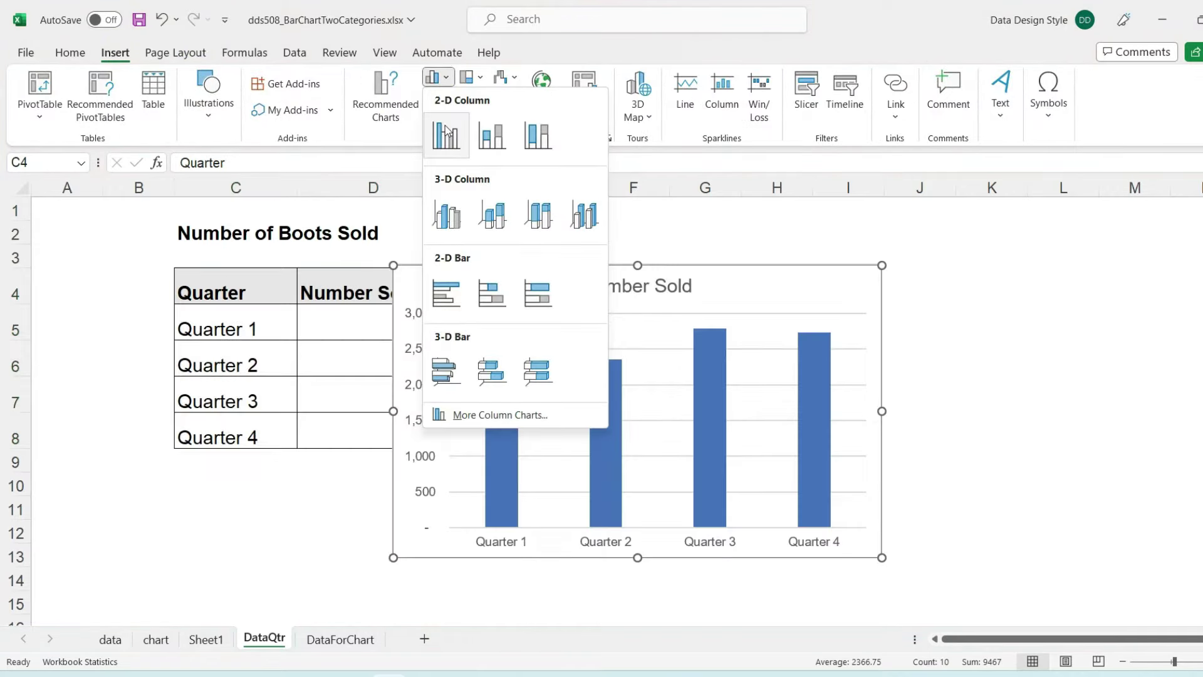
pyautogui.click(446, 133)
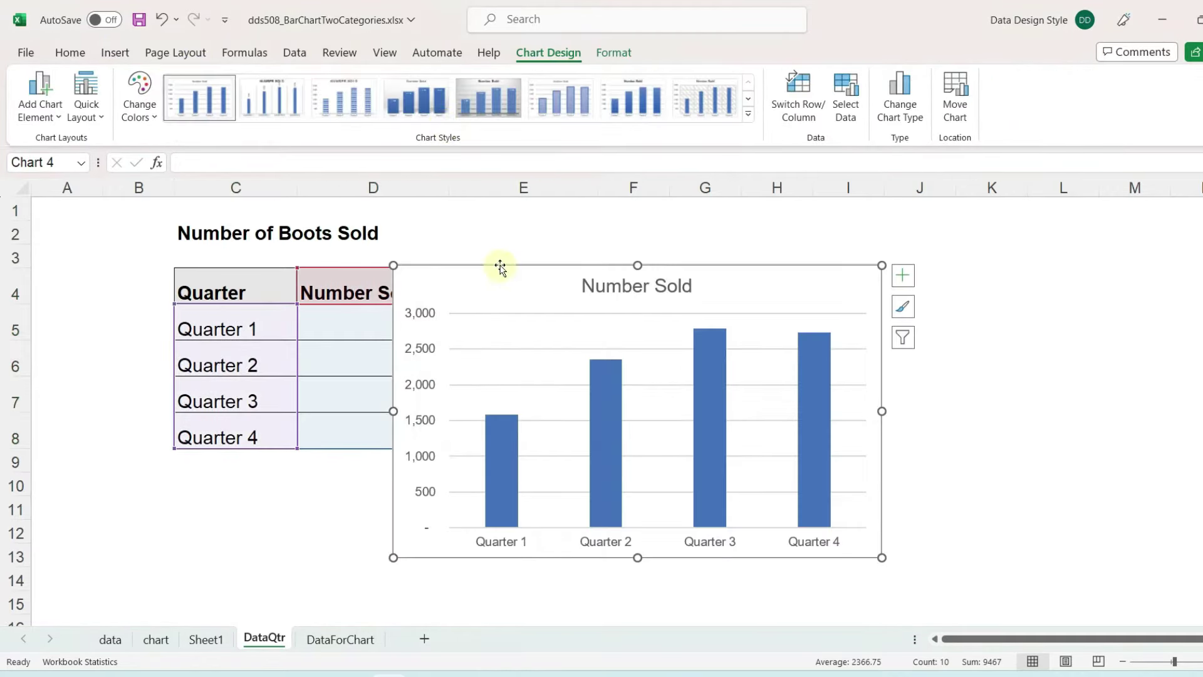
pyautogui.moveTo(500, 267); pyautogui.dragTo(589, 239)
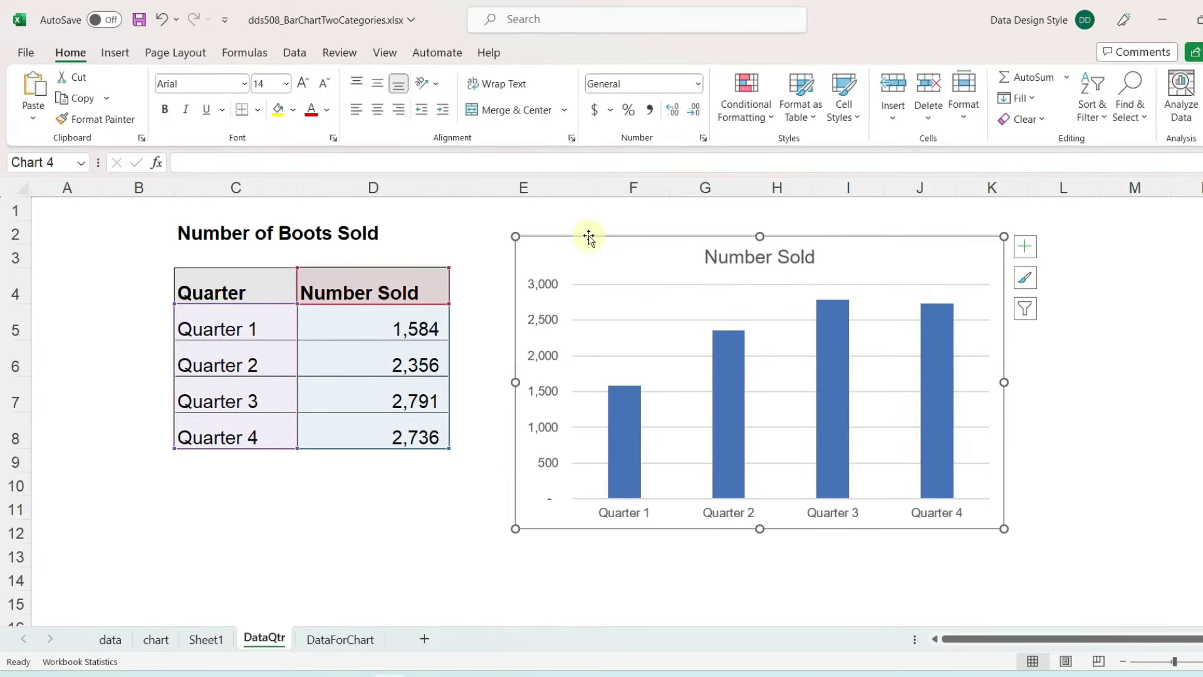
pyautogui.click(1026, 250)
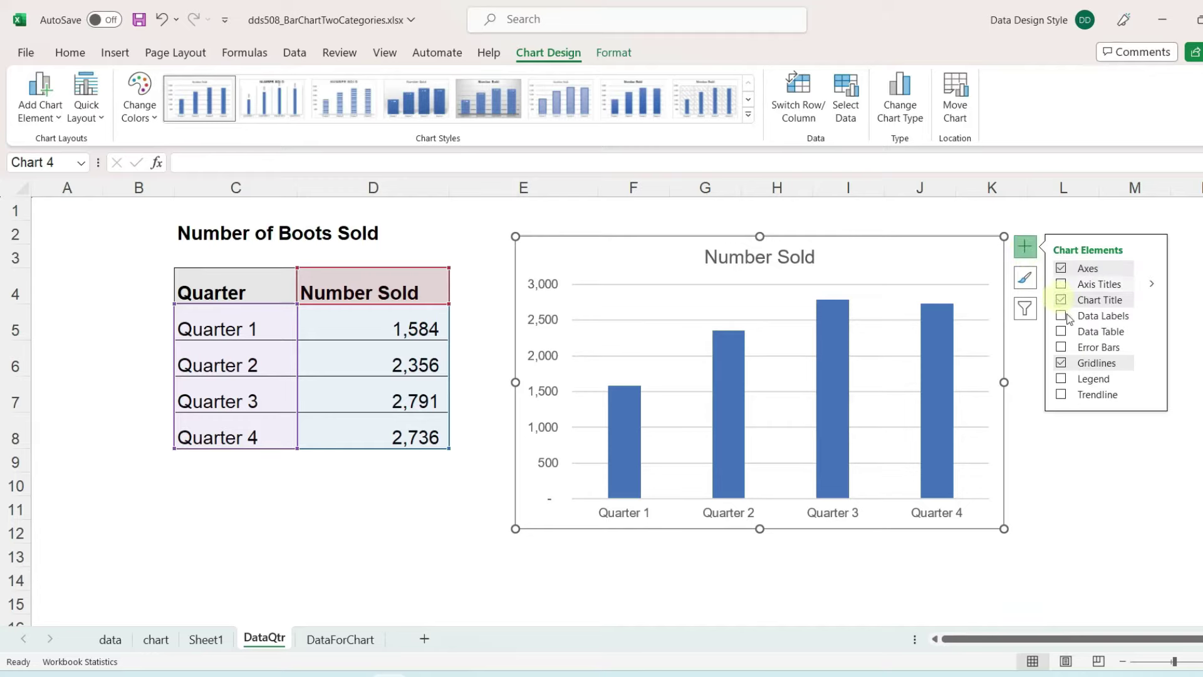
pyautogui.click(1061, 380)
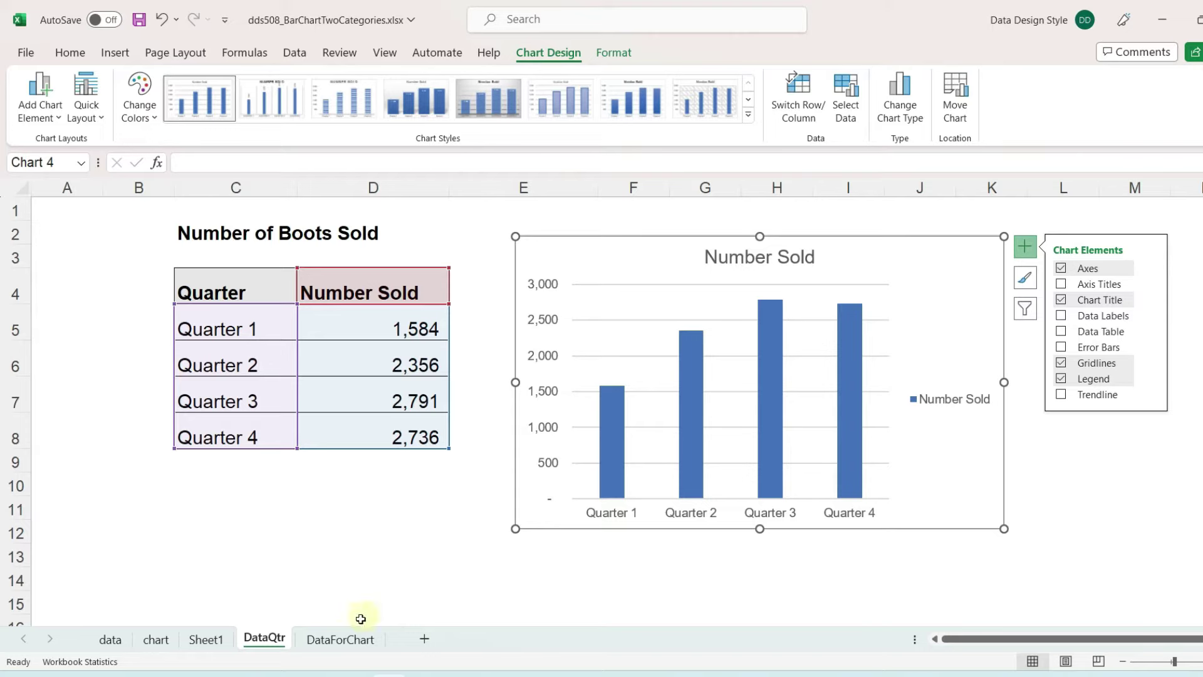
# - On DataForChart, AutoSum the Number Sold values into E17, giving 9,467
pyautogui.click(346, 640)
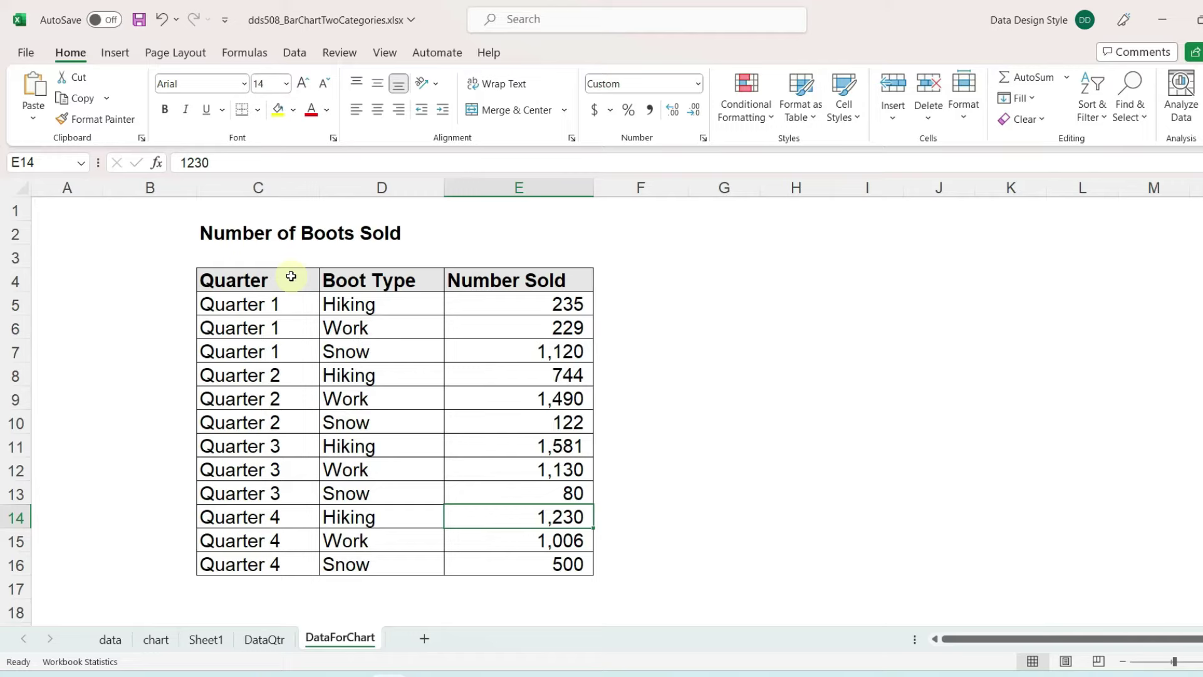
pyautogui.click(265, 185)
pyautogui.click(371, 186)
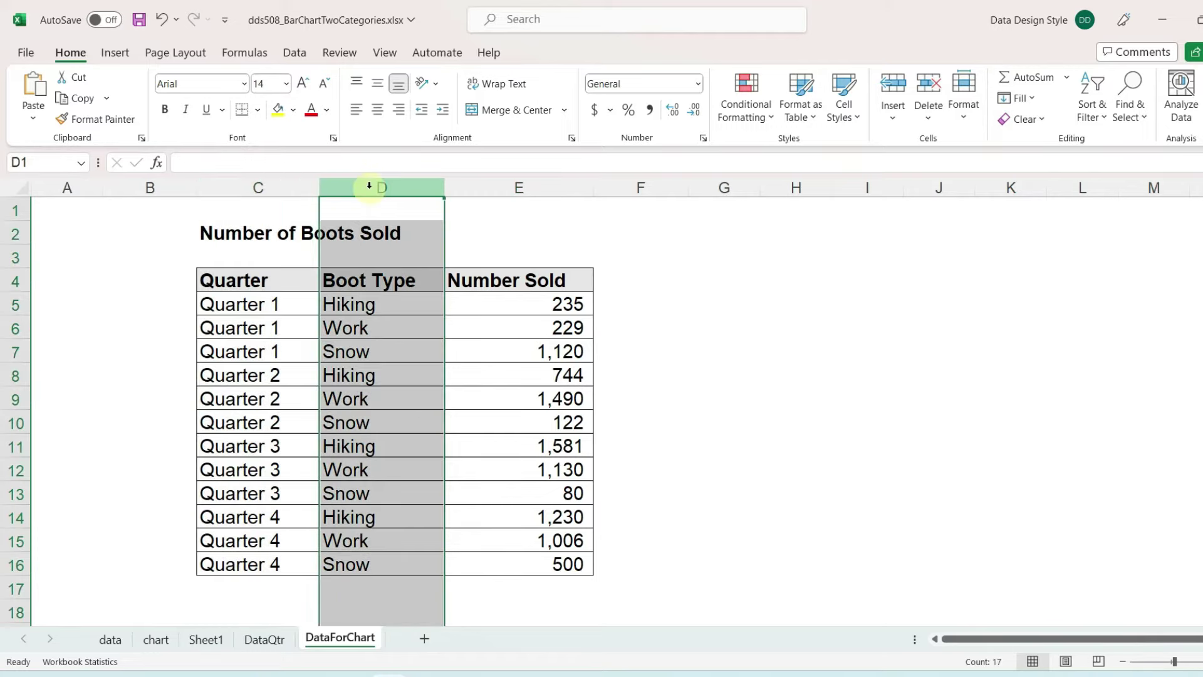
pyautogui.click(10, 308)
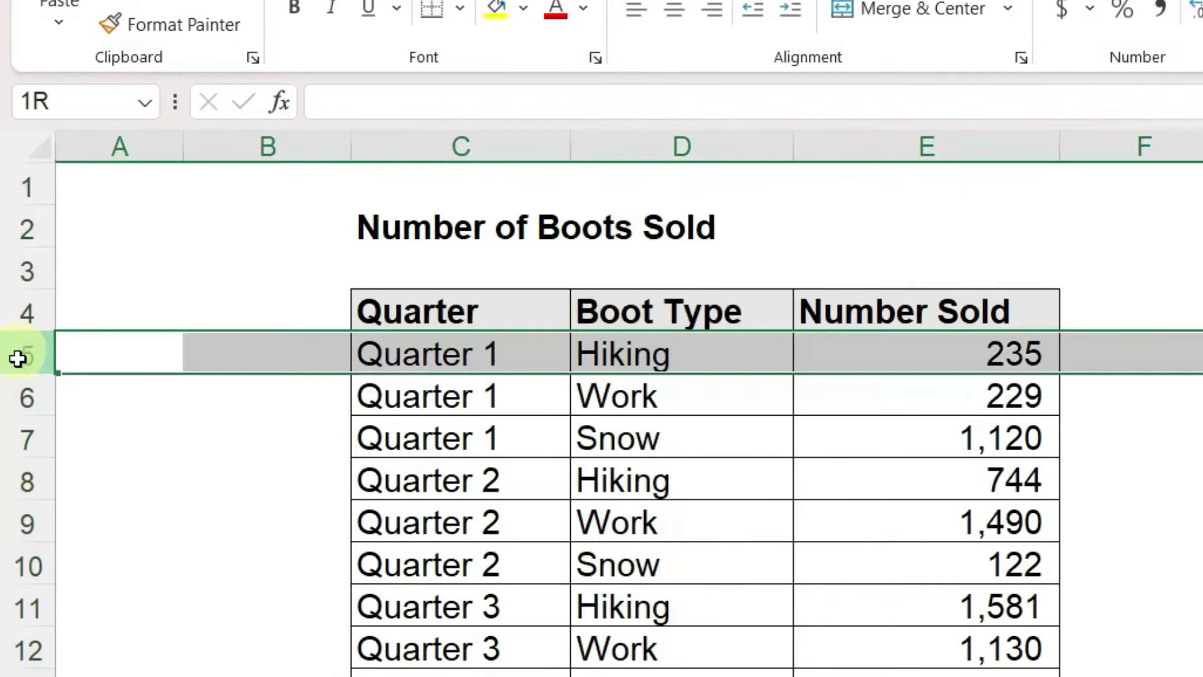
pyautogui.moveTo(18, 358); pyautogui.dragTo(25, 438)
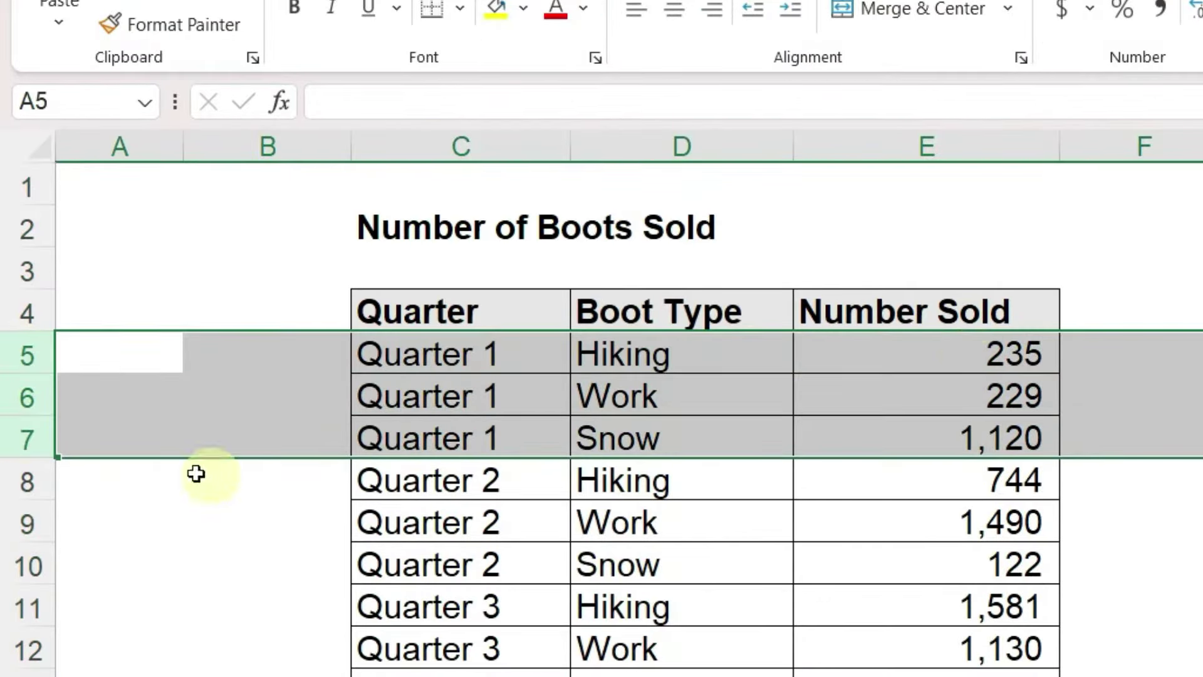
pyautogui.moveTo(26, 479); pyautogui.dragTo(24, 564)
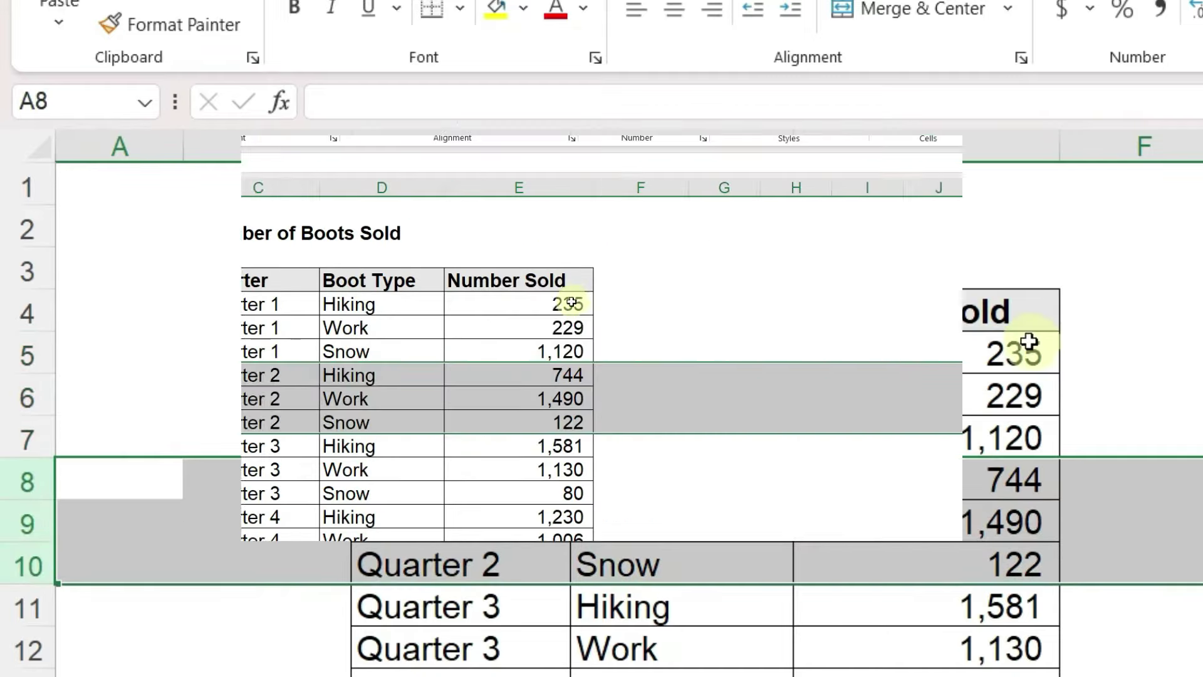
pyautogui.moveTo(571, 303); pyautogui.dragTo(529, 586)
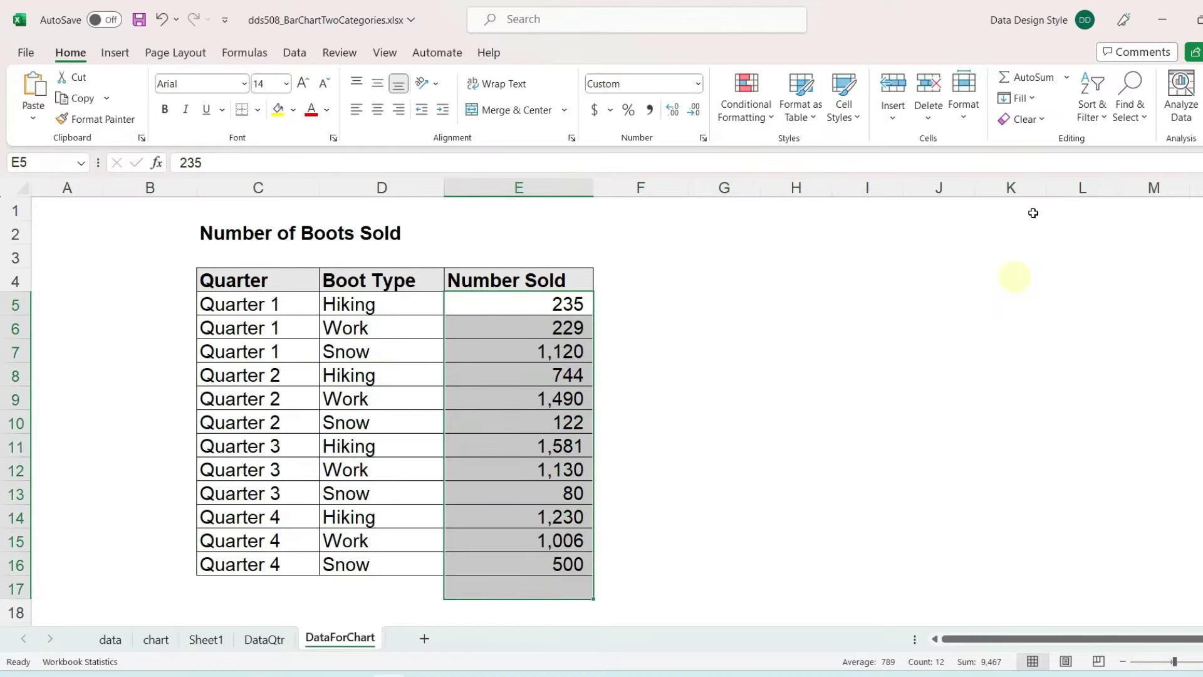
pyautogui.click(1028, 81)
pyautogui.click(552, 588)
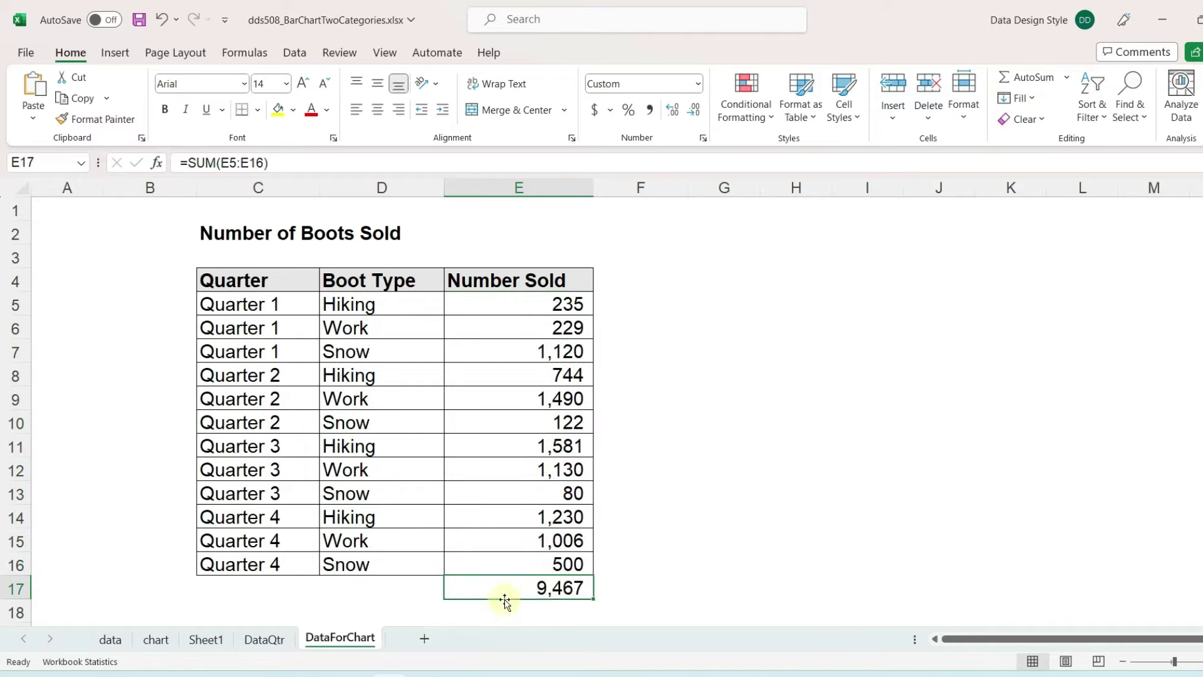
# - On DataQtr, AutoSum the quarterly values into D9
pyautogui.click(270, 639)
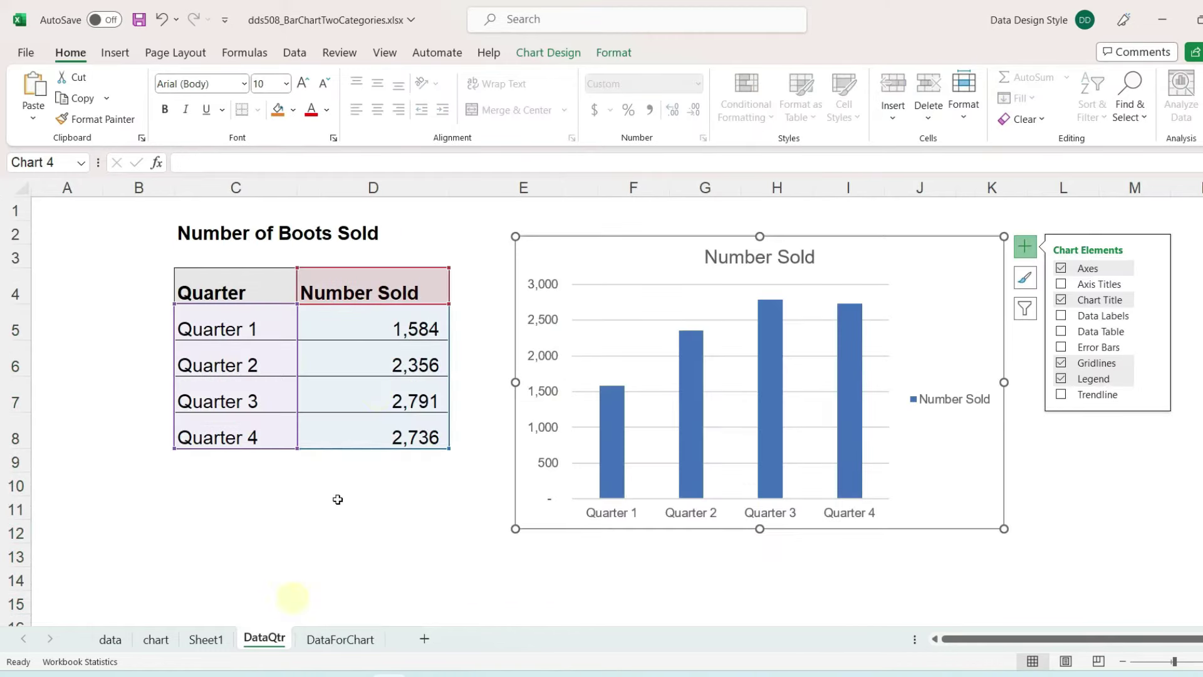
pyautogui.moveTo(416, 320); pyautogui.dragTo(397, 456)
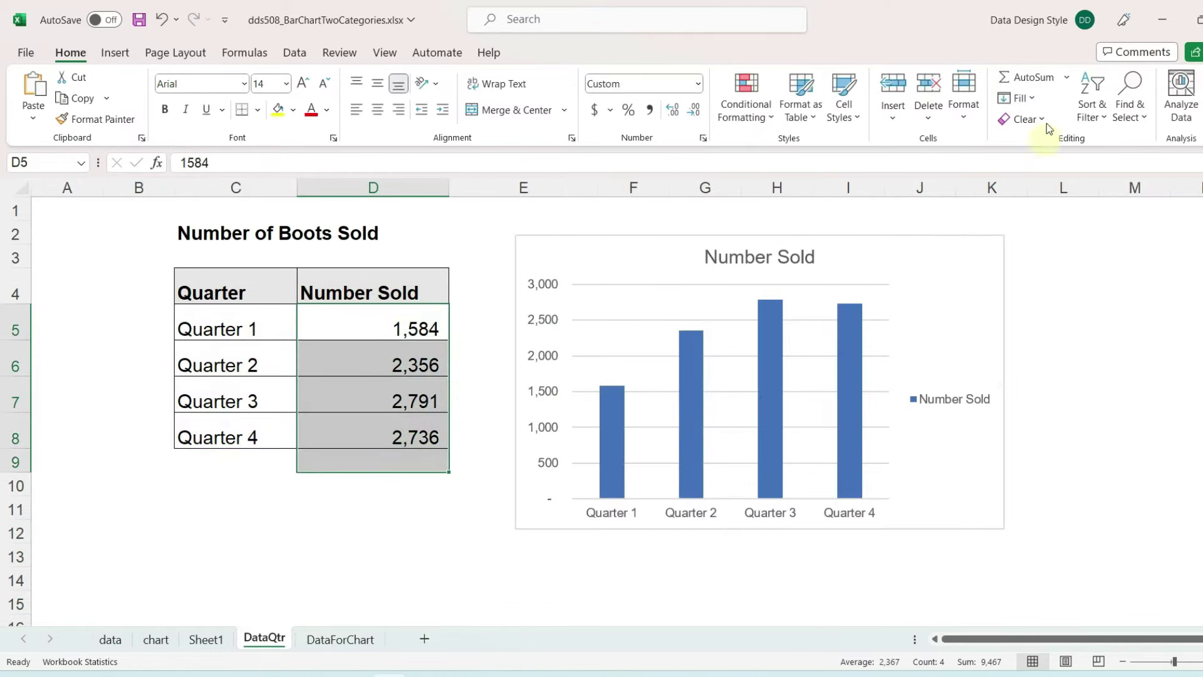
pyautogui.click(1034, 79)
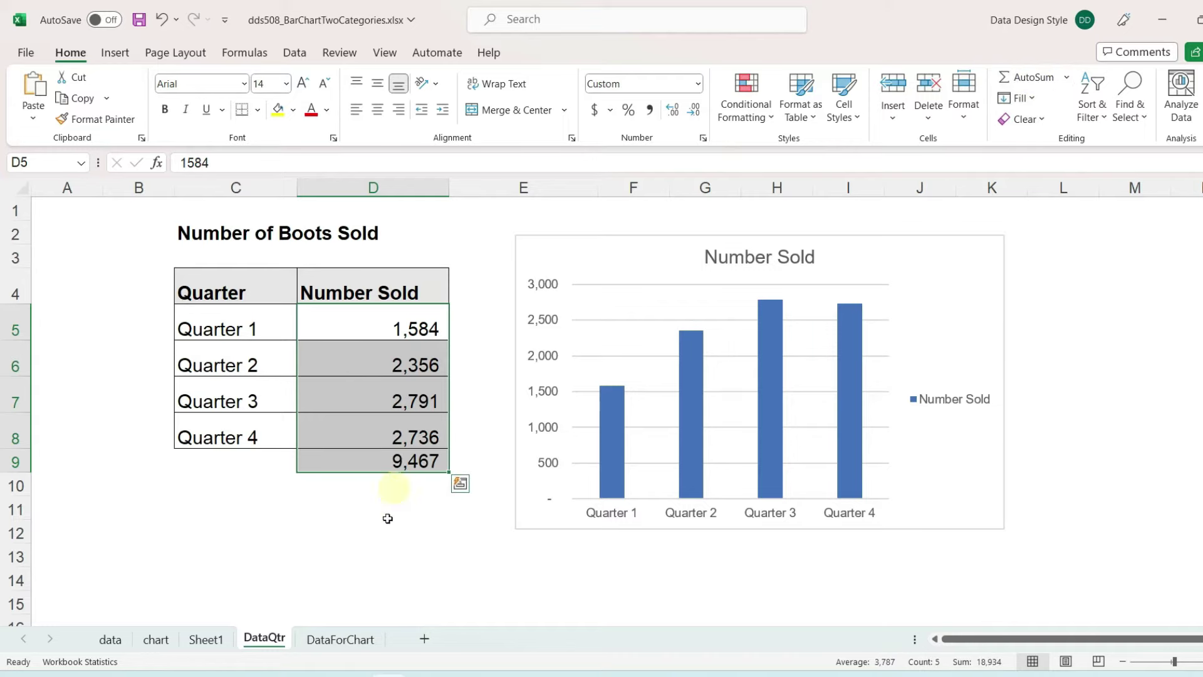
# - Return to DataForChart and select the boot table C4:E16
pyautogui.click(348, 639)
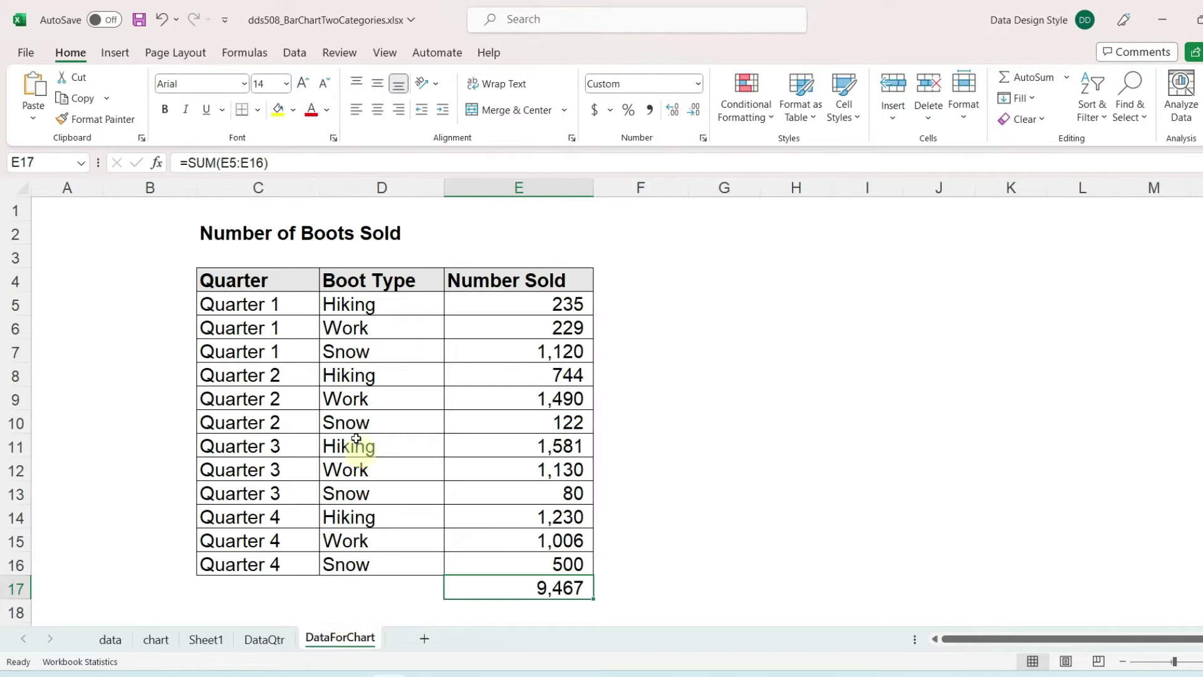
pyautogui.click(939, 232)
pyautogui.moveTo(229, 284); pyautogui.dragTo(502, 557)
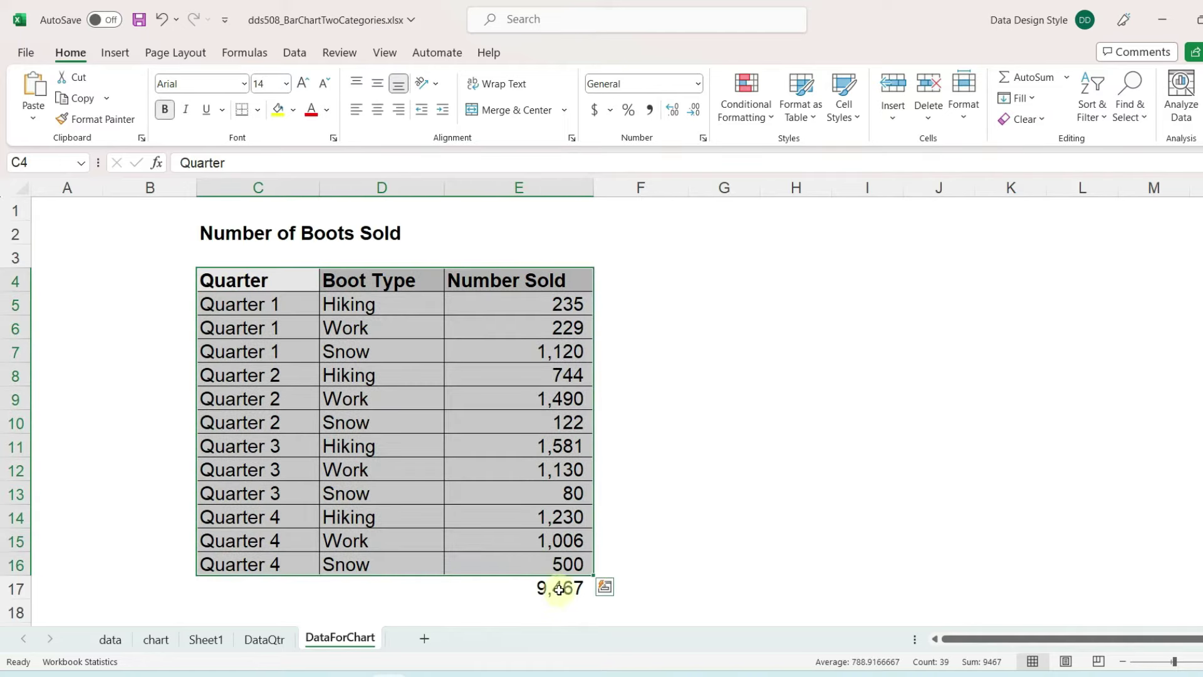
# - Insert a clustered column chart of C4:E16, add a legend, and widen it to the right
pyautogui.click(115, 53)
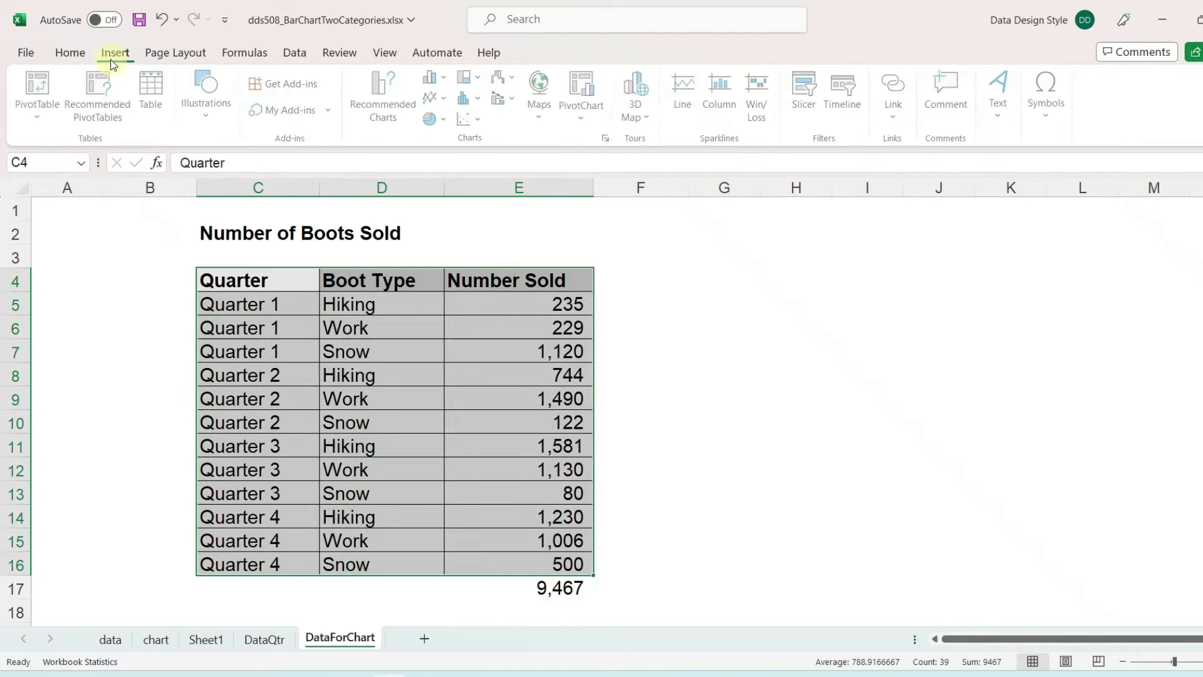
pyautogui.click(446, 79)
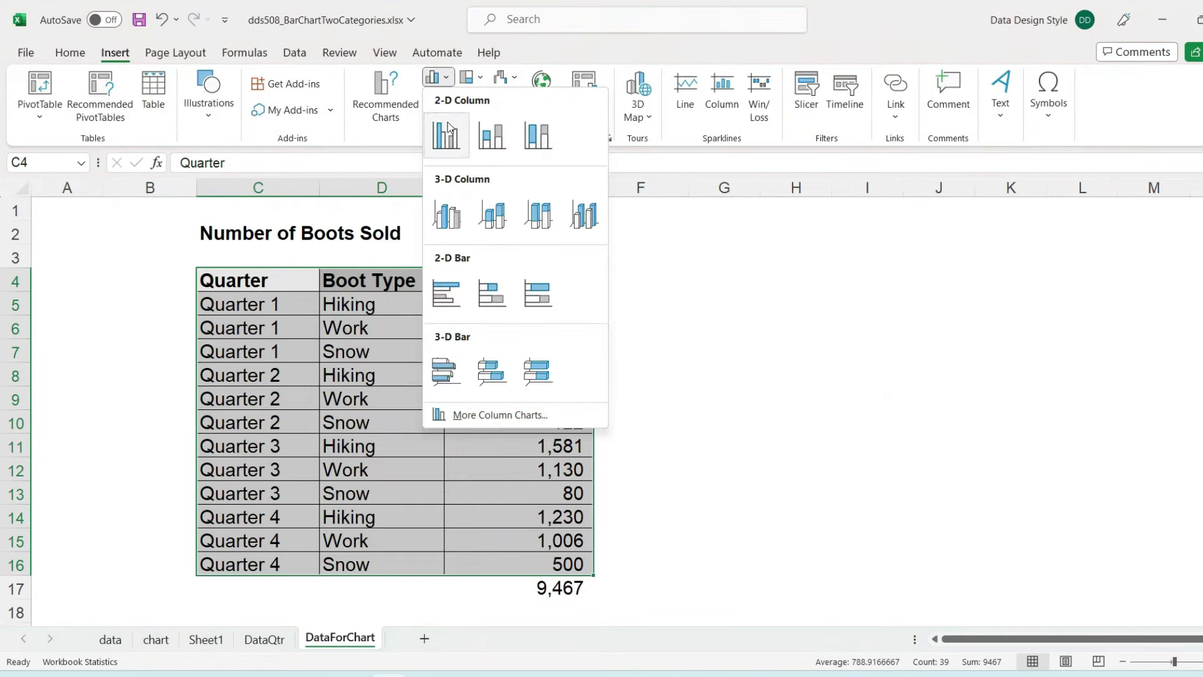
pyautogui.click(448, 123)
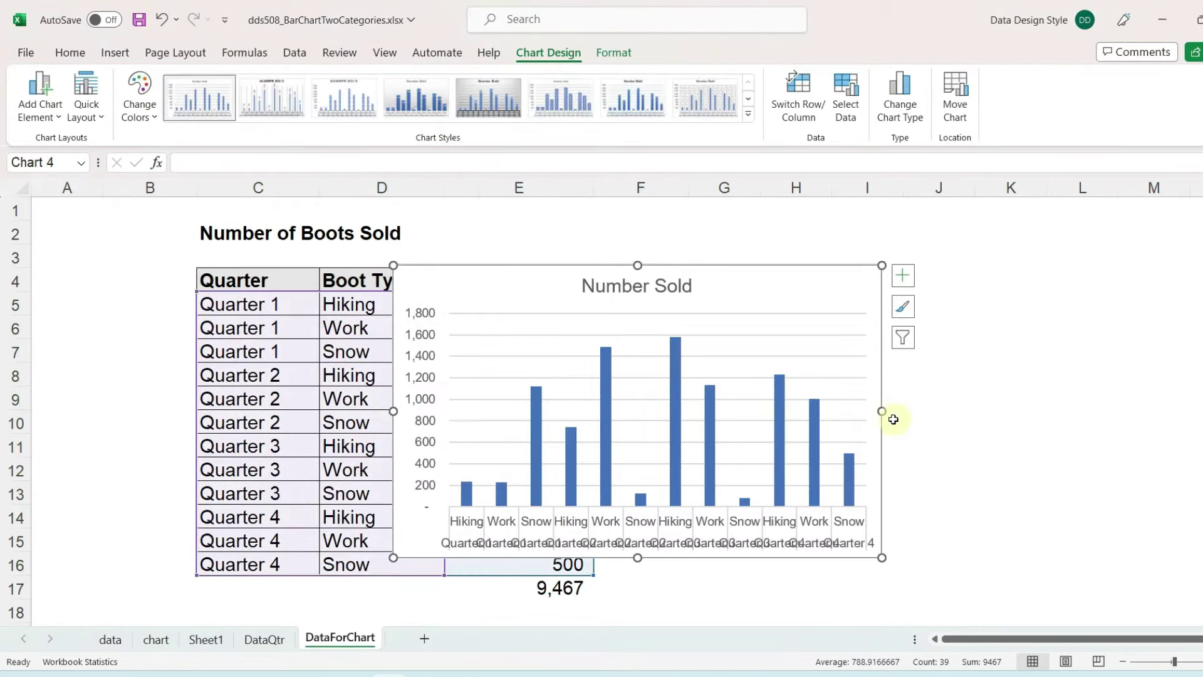
pyautogui.click(903, 277)
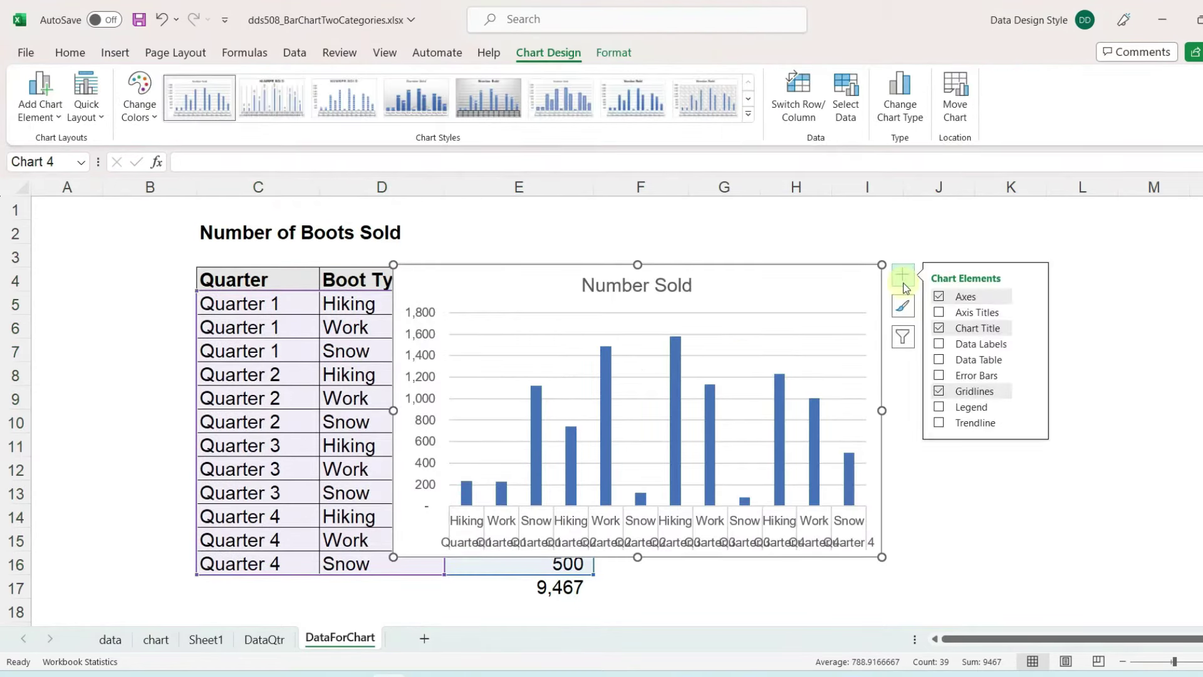
pyautogui.click(939, 406)
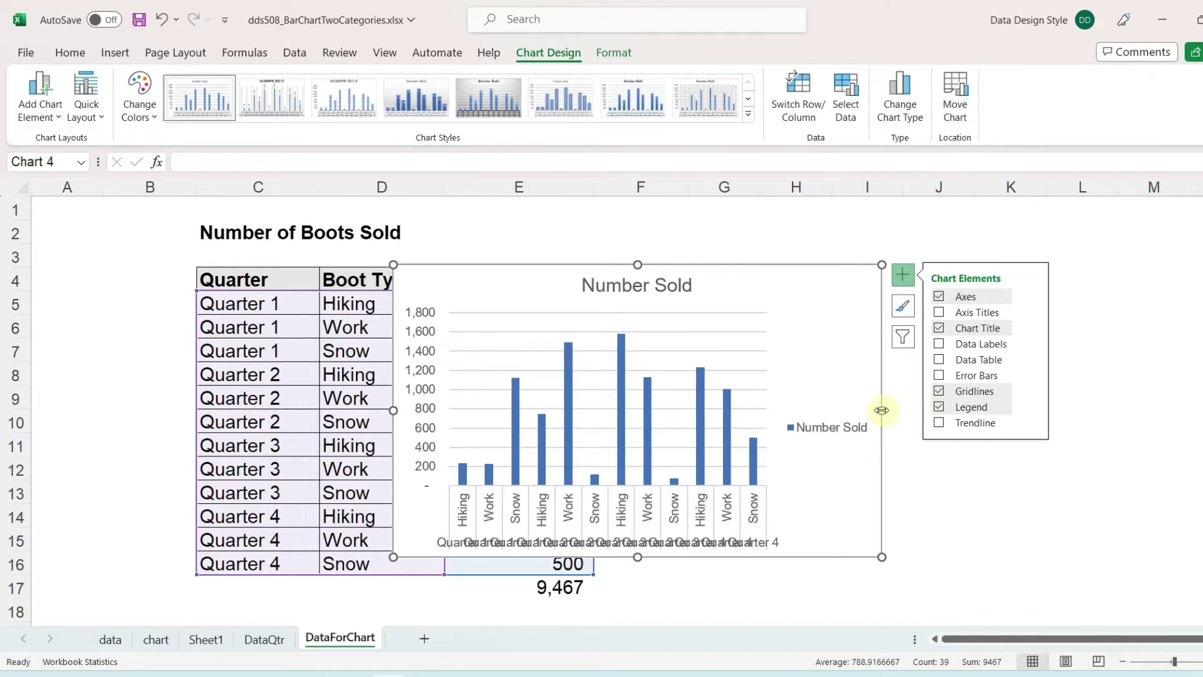
pyautogui.moveTo(882, 410); pyautogui.dragTo(1075, 382)
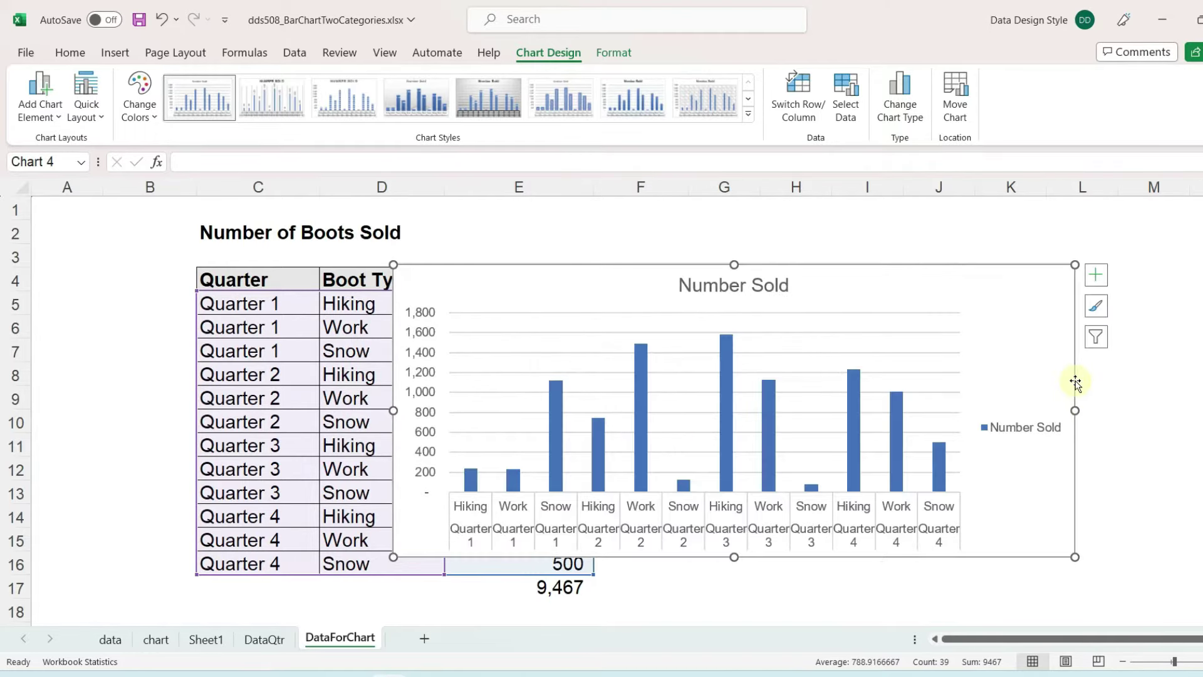
pyautogui.moveTo(661, 271)
pyautogui.mouseDown()
pyautogui.moveTo(669, 244)
pyautogui.moveTo(660, 268)
pyautogui.moveTo(682, 264)
pyautogui.mouseUp()
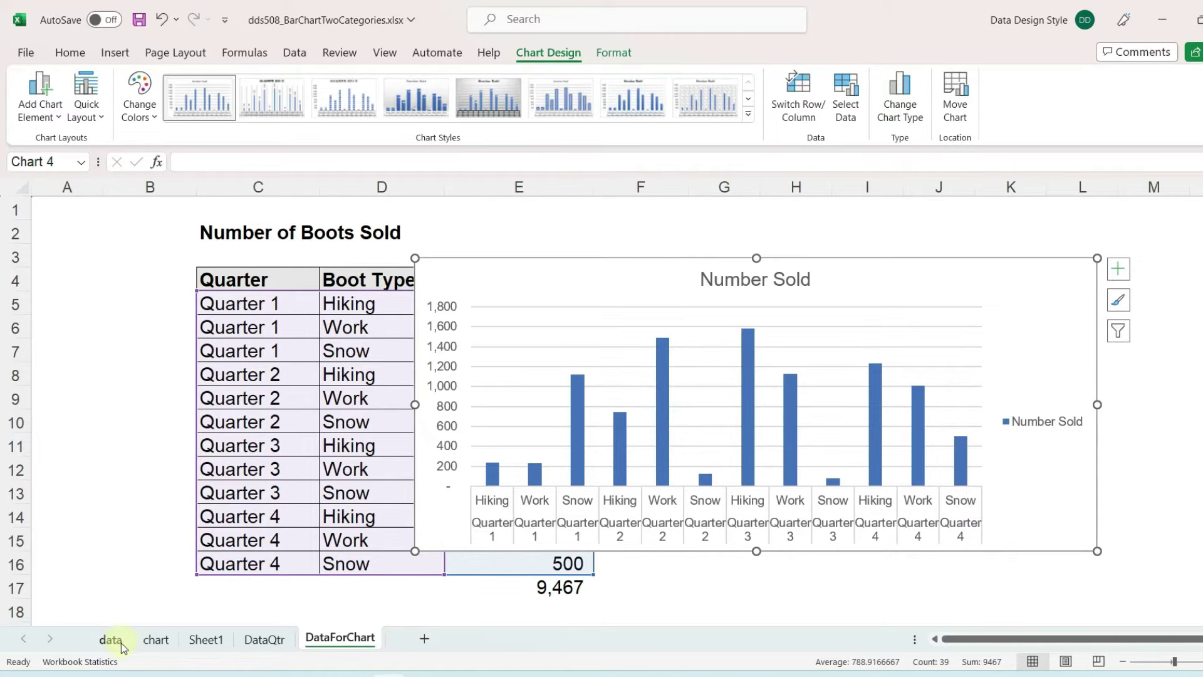
# - Drag the Number Sold chart right of the boots table so column E is uncovered
pyautogui.click(155, 639)
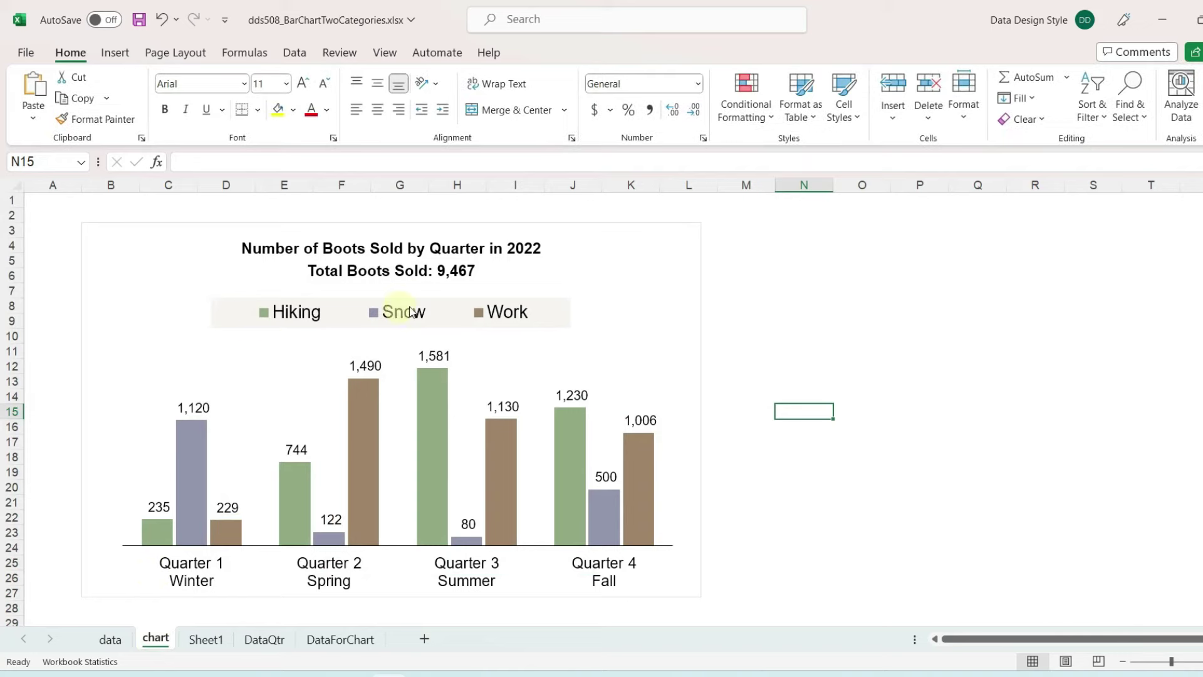
pyautogui.click(336, 640)
pyautogui.moveTo(709, 250); pyautogui.dragTo(942, 262)
pyautogui.click(519, 188)
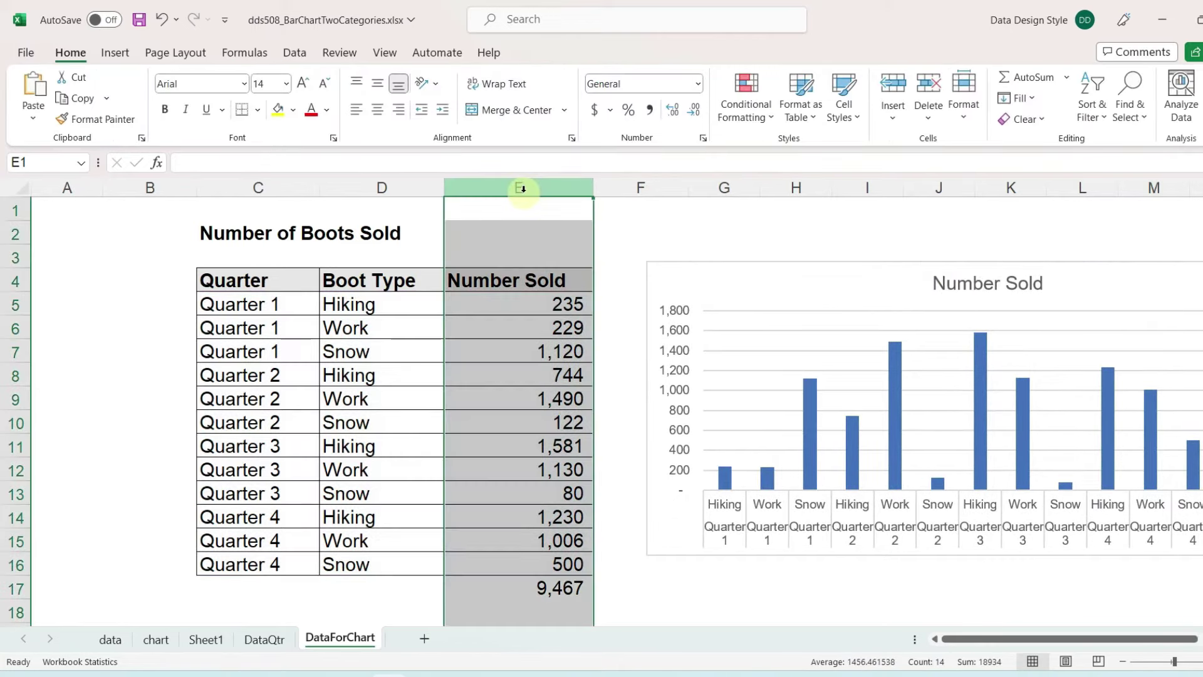
pyautogui.click(728, 261)
pyautogui.moveTo(728, 261); pyautogui.dragTo(492, 277)
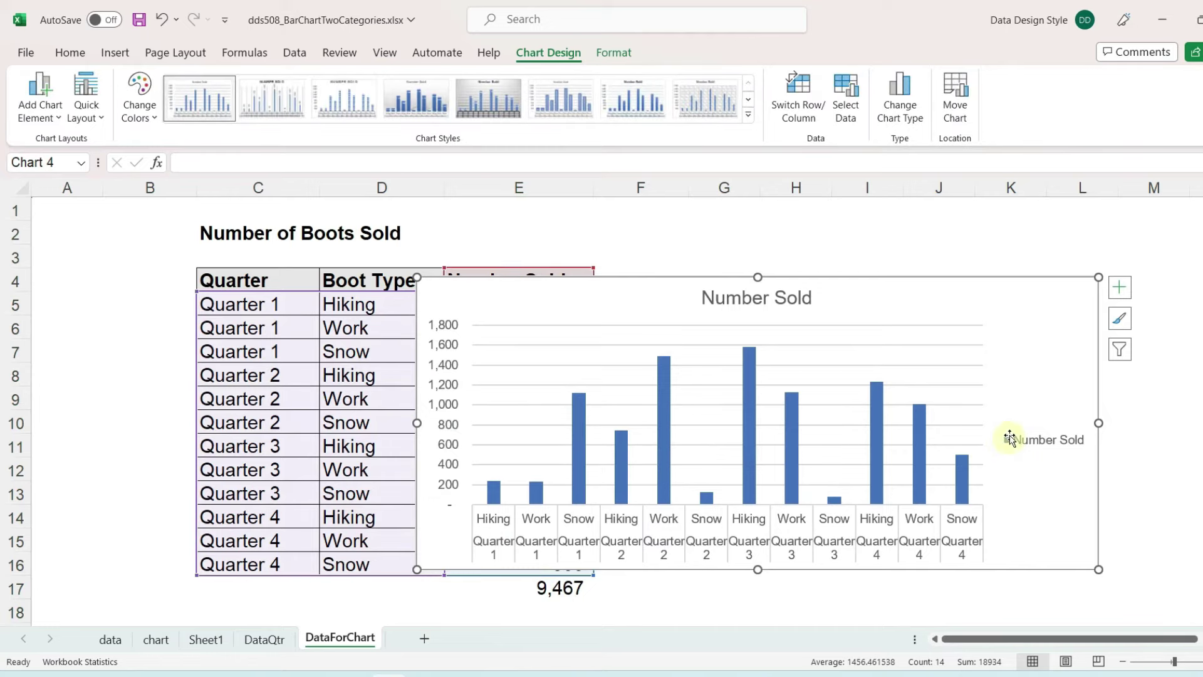
pyautogui.moveTo(894, 280); pyautogui.dragTo(1186, 257)
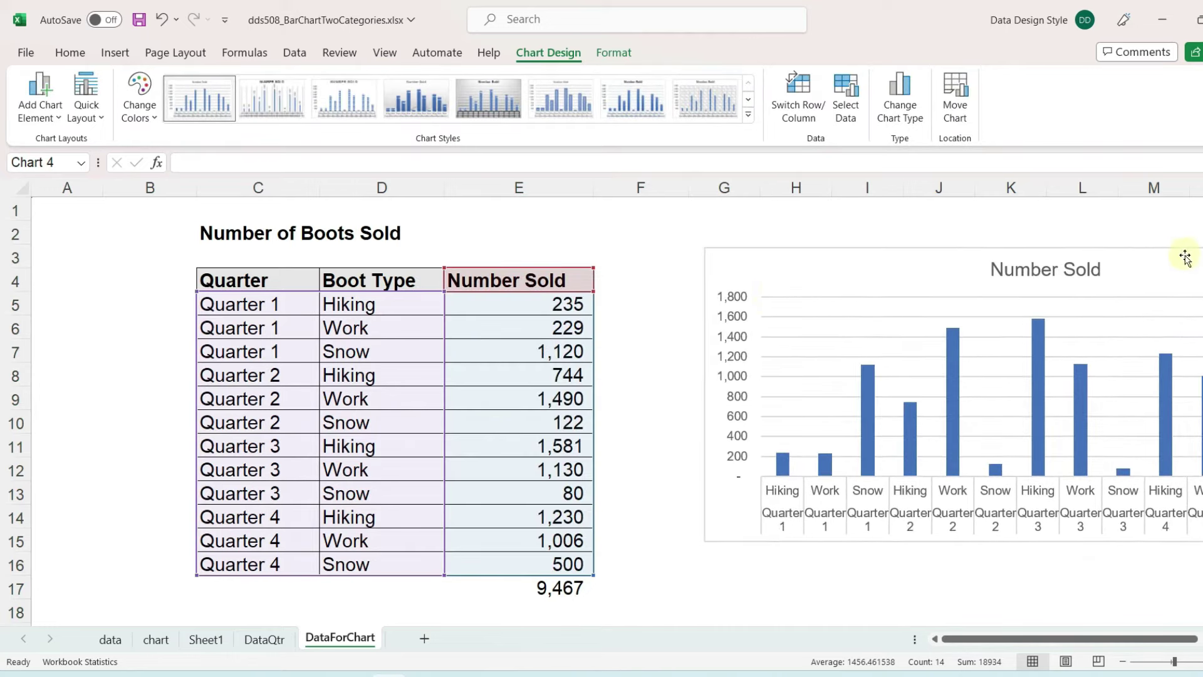
pyautogui.click(614, 281)
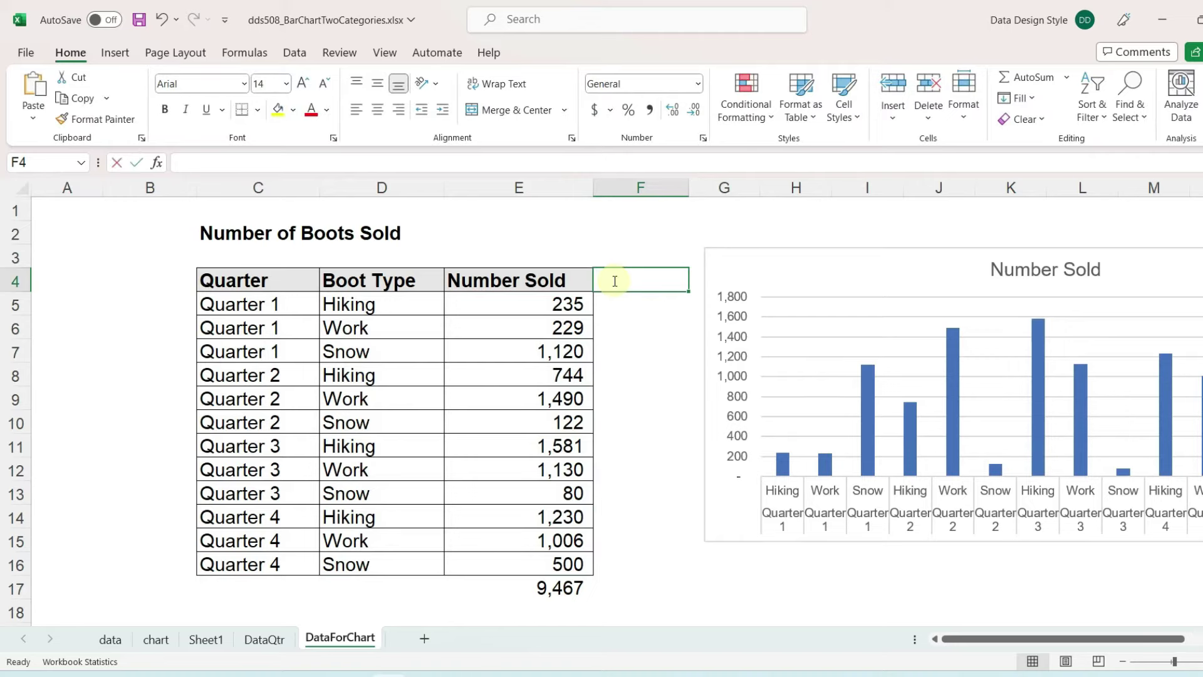
# - Enter the header 'column' in F4 and 400 in both F5 and F6
pyautogui.write('column')
pyautogui.press('Return')
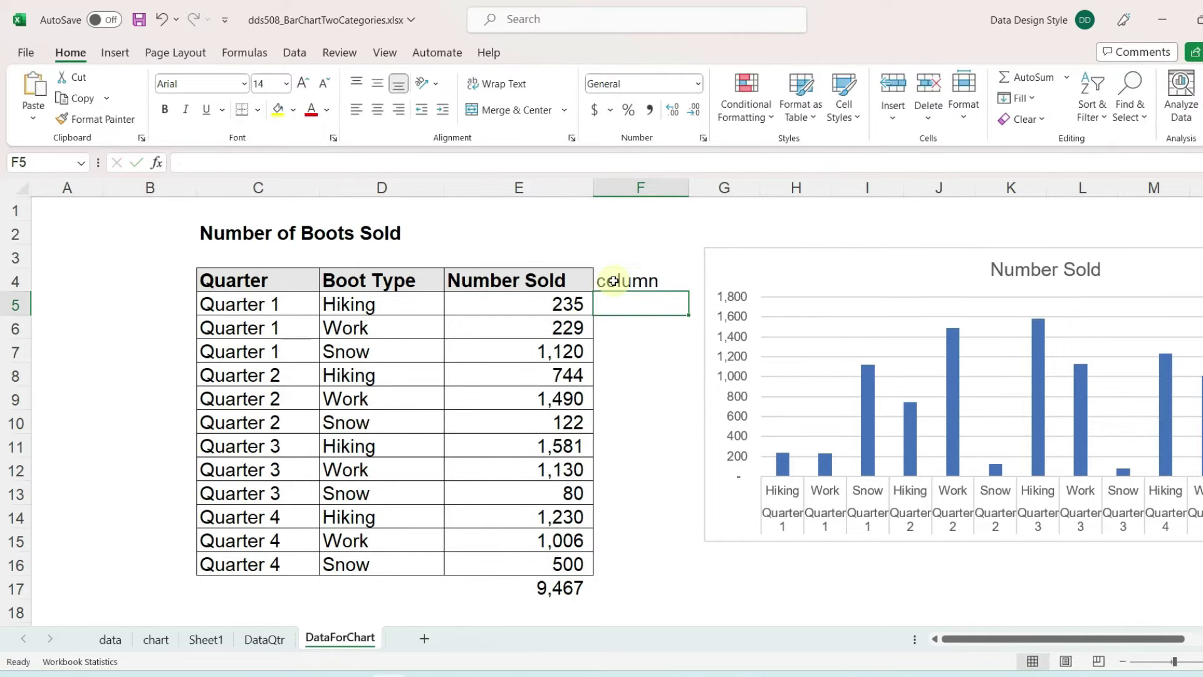
pyautogui.write('40')
pyautogui.press('Return')
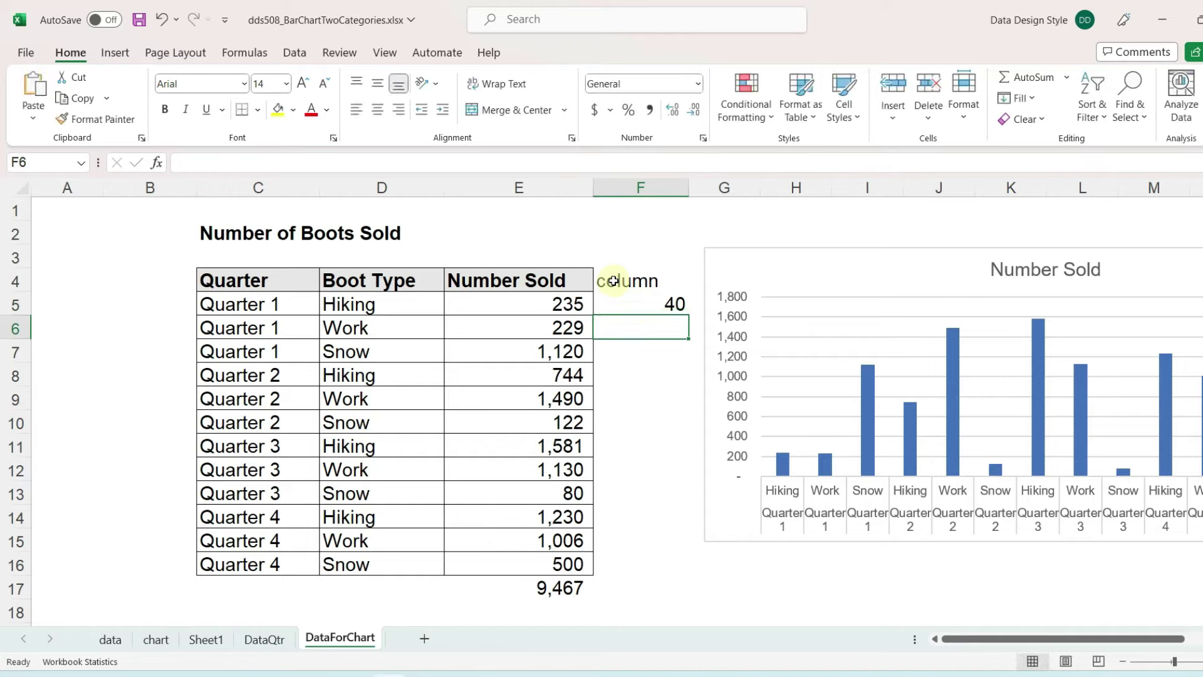
pyautogui.press('Up')
pyautogui.press('F2')
pyautogui.write('0')
pyautogui.press('Return')
pyautogui.write('400')
pyautogui.press('Return')
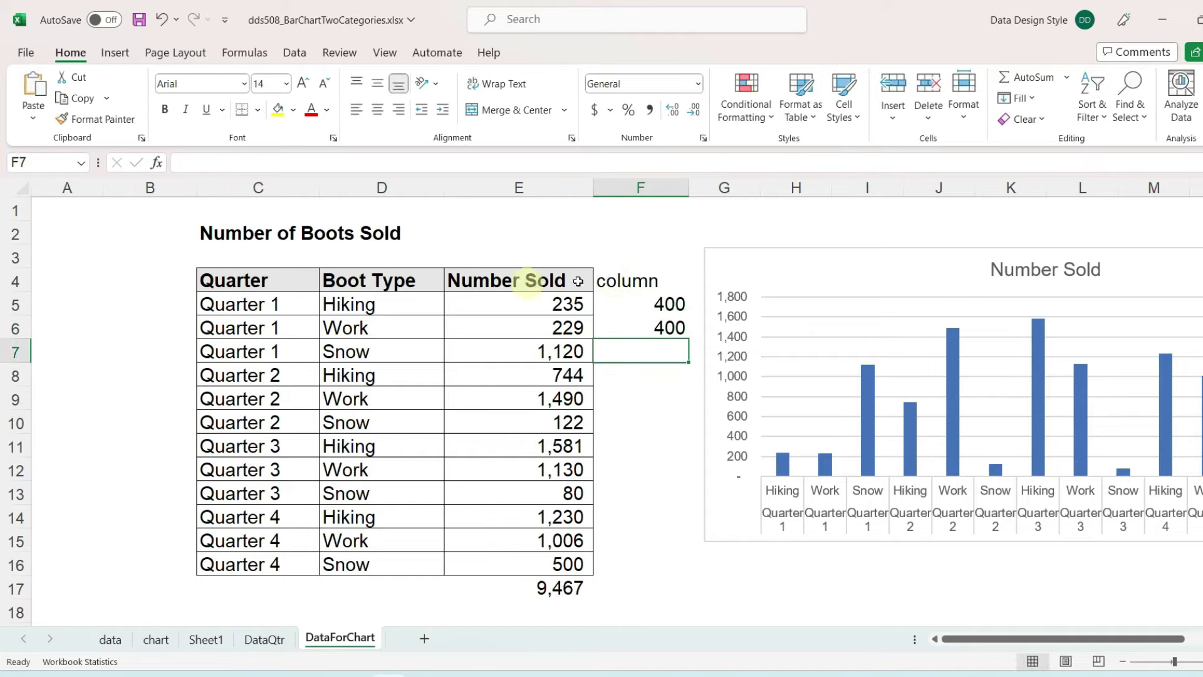
# - Extend the chart's data range to $C$4:$F$16 via Select Data
pyautogui.click(842, 301)
pyautogui.rightClick(841, 303)
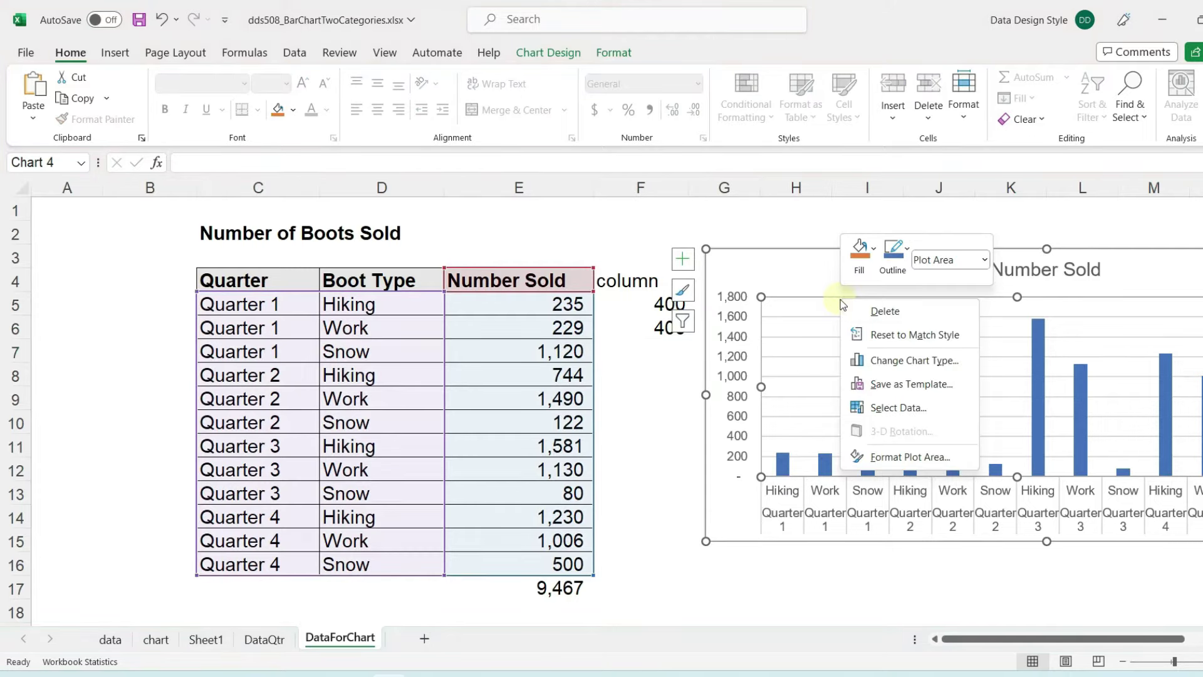
pyautogui.click(899, 407)
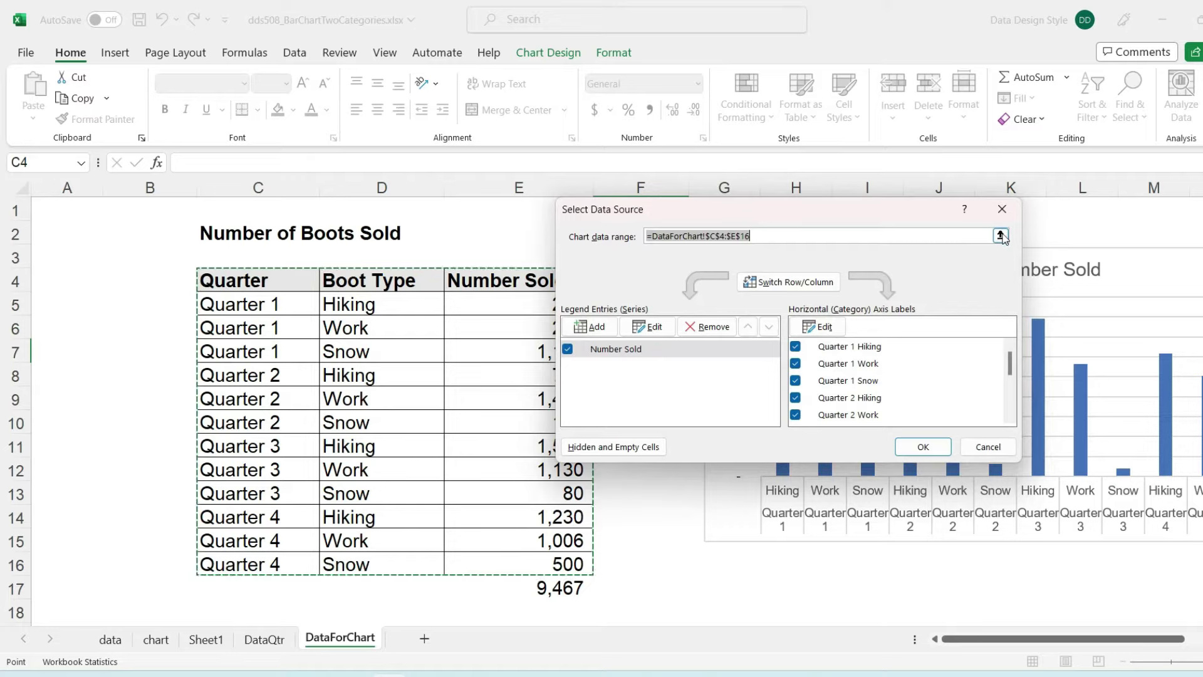
pyautogui.moveTo(250, 276); pyautogui.dragTo(612, 567)
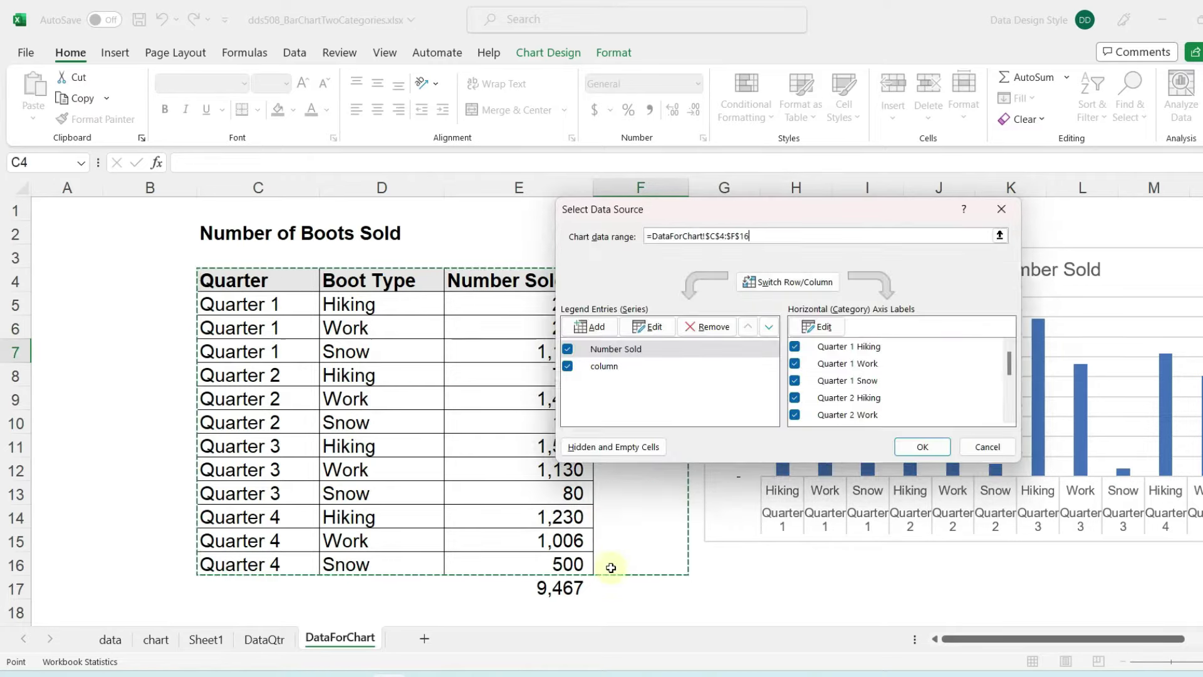
pyautogui.click(929, 445)
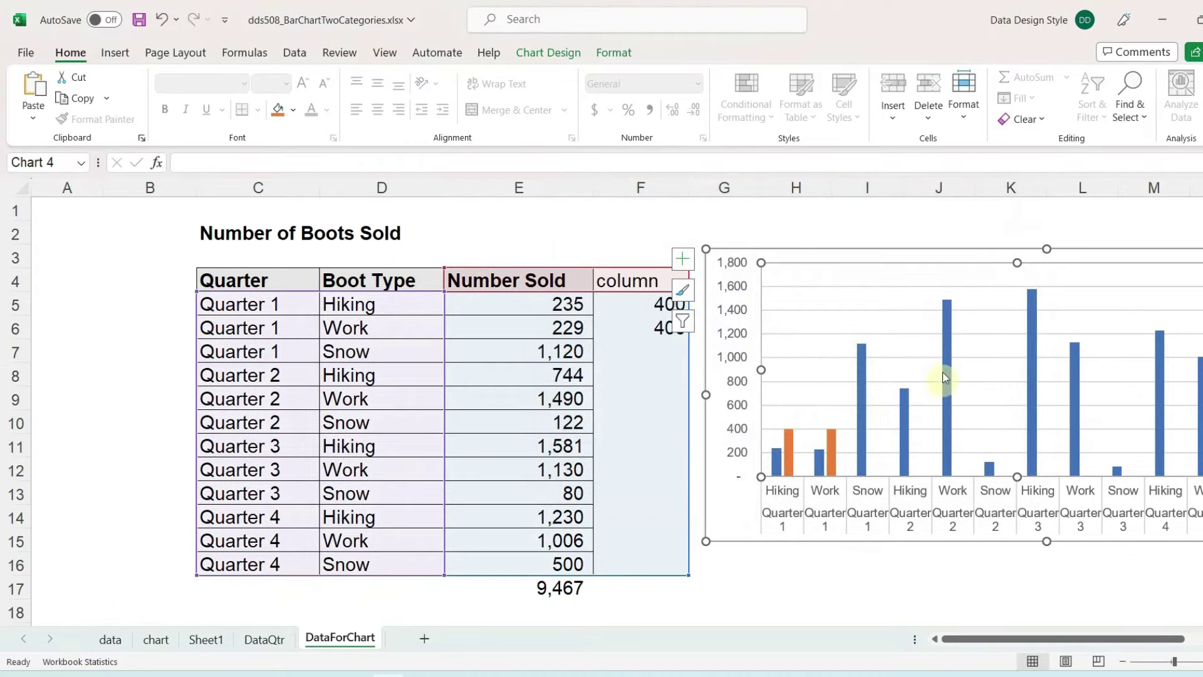
# - Reselect the original boots data range C4:E16
pyautogui.moveTo(959, 641); pyautogui.dragTo(1007, 641)
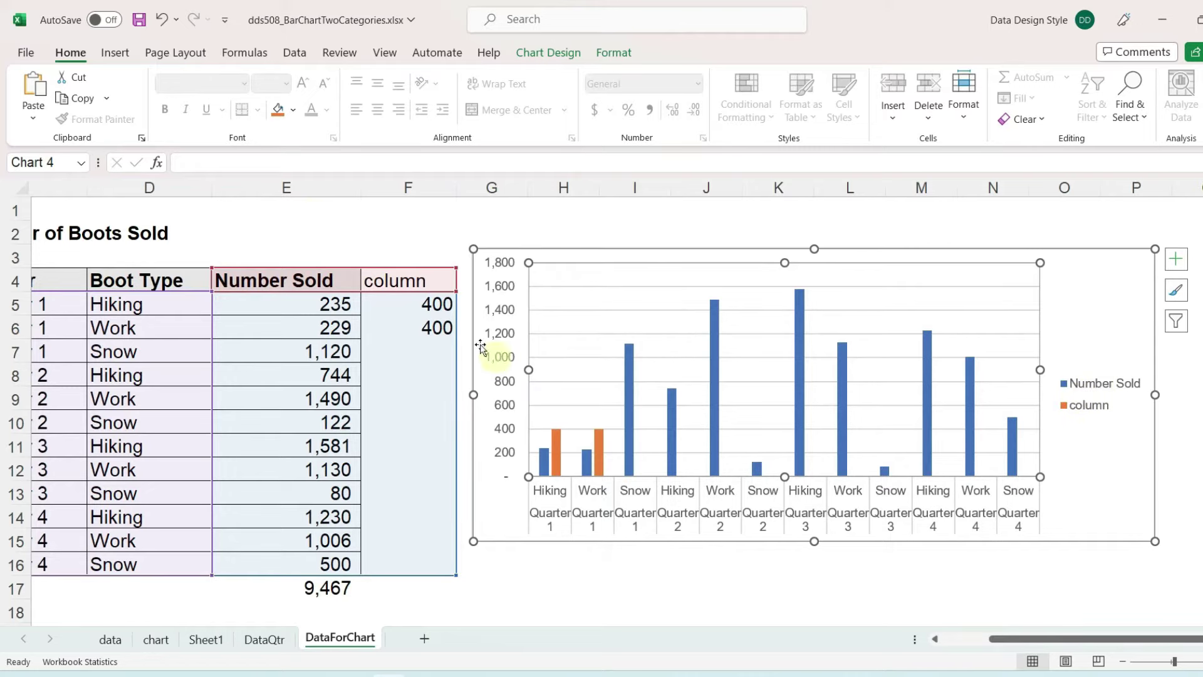
pyautogui.click(300, 188)
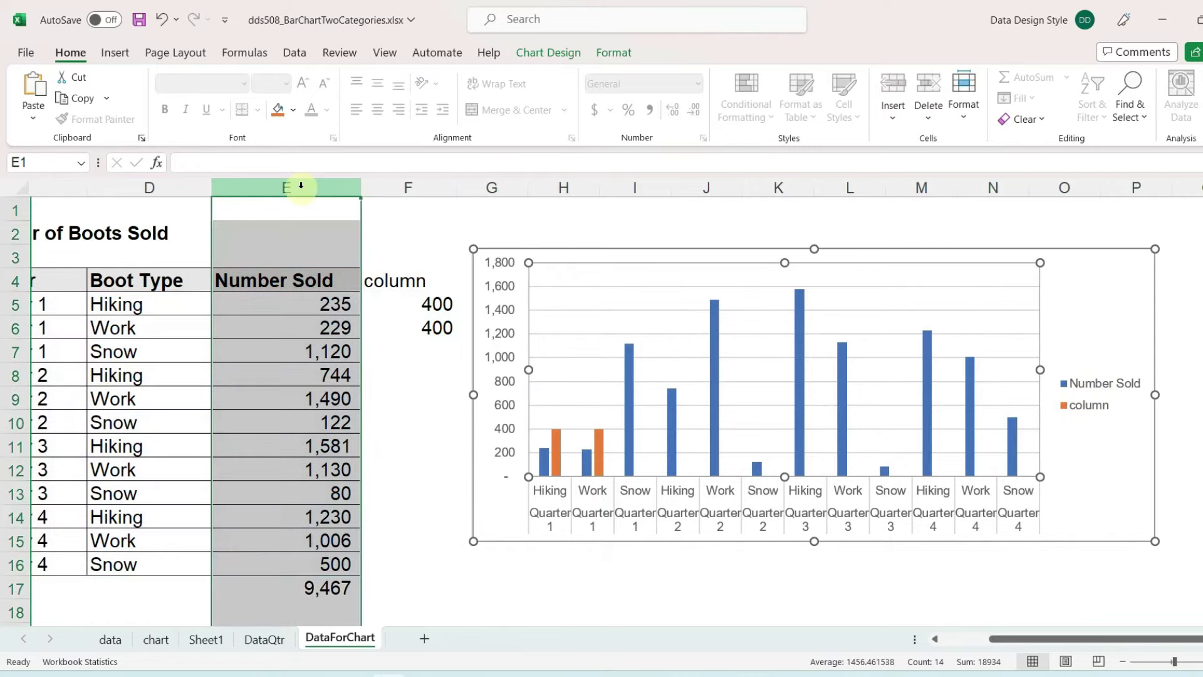
pyautogui.click(385, 187)
pyautogui.hscroll(-3, 572, 457)
pyautogui.click(342, 279)
pyautogui.press('Left')
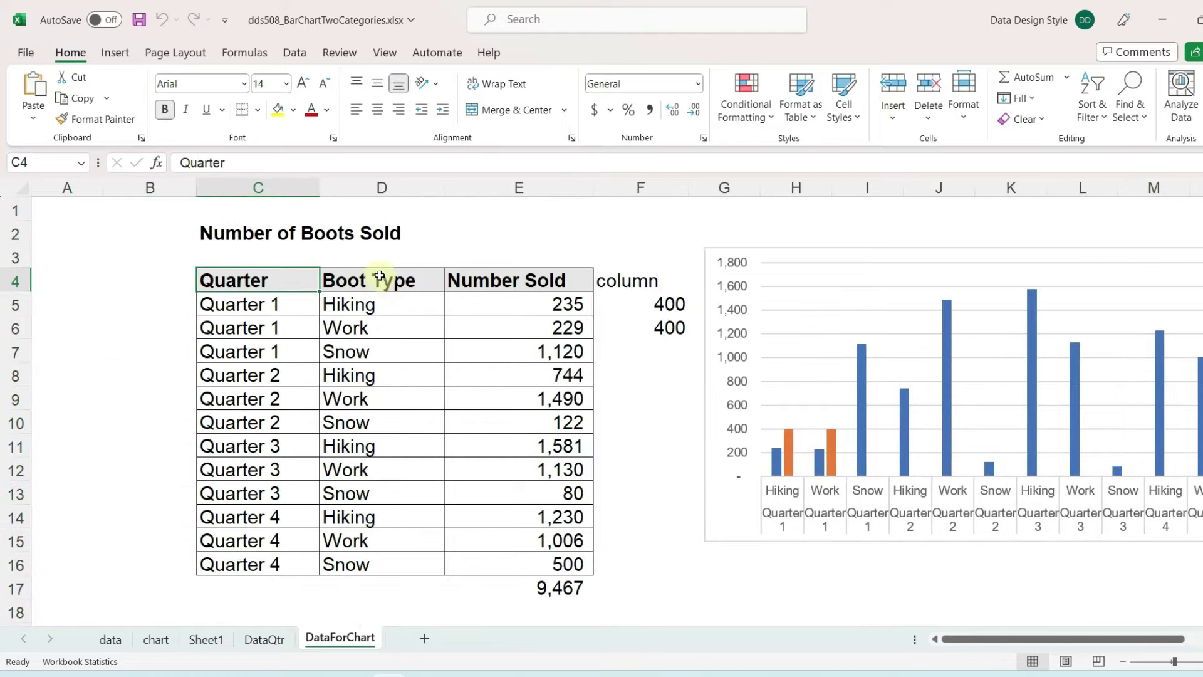
pyautogui.click(376, 188)
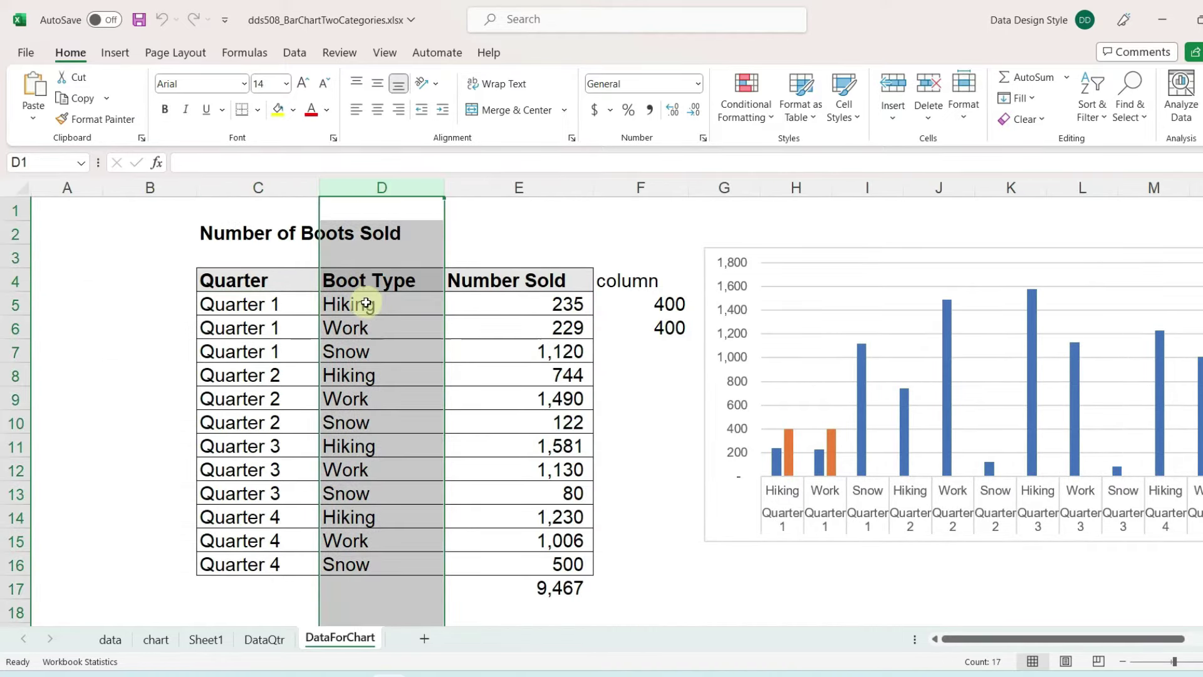
pyautogui.moveTo(364, 304); pyautogui.dragTo(359, 346)
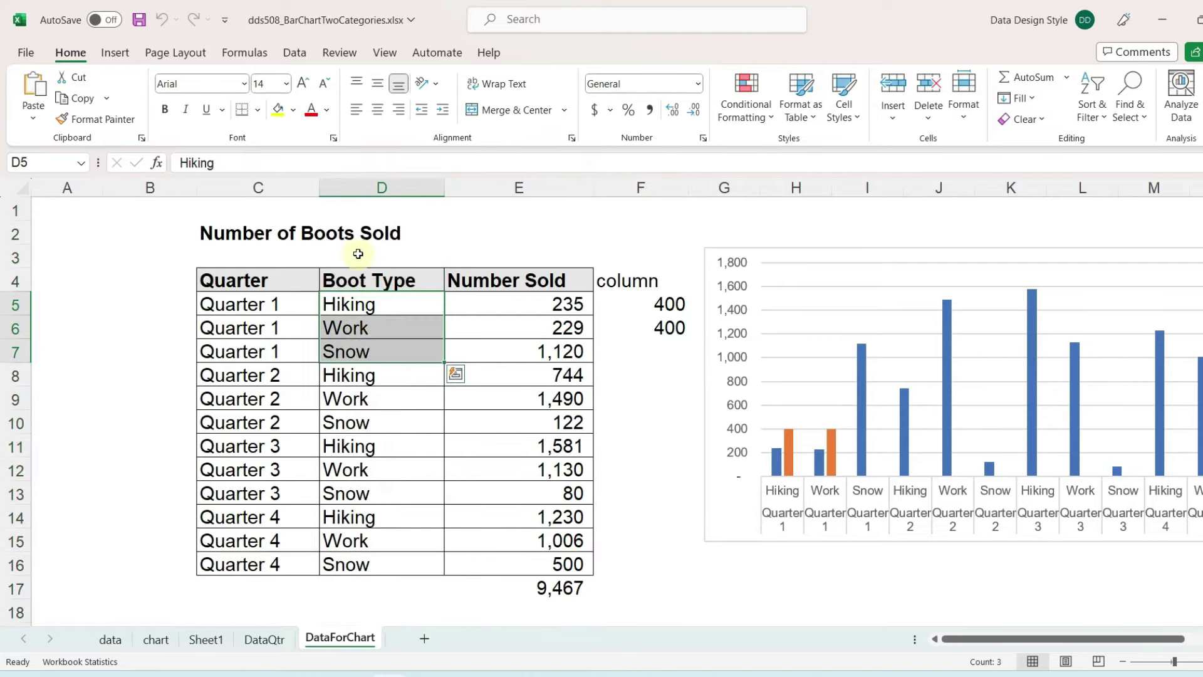
pyautogui.moveTo(395, 252); pyautogui.dragTo(596, 252)
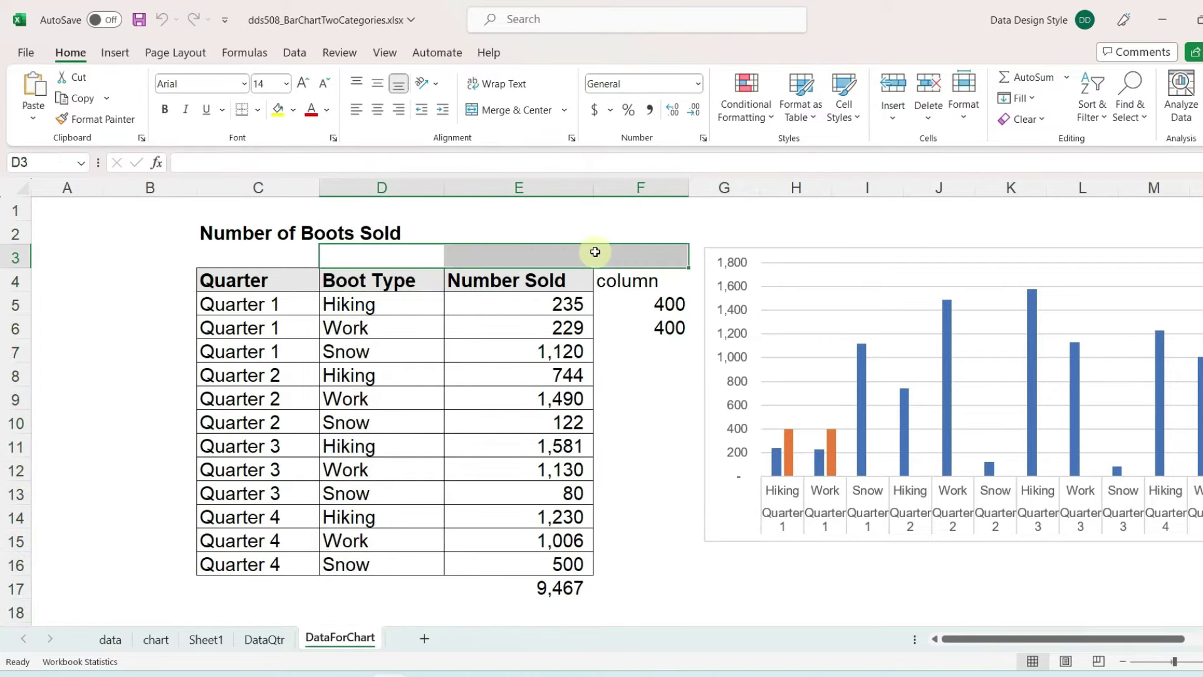
pyautogui.click(234, 281)
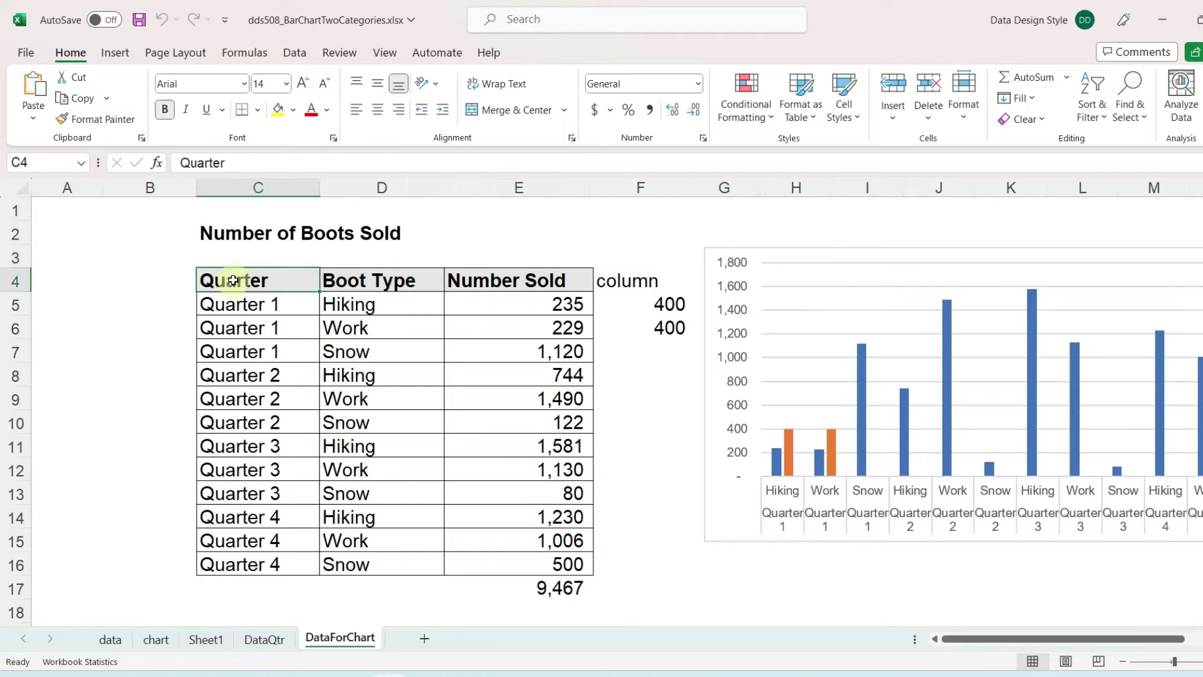
pyautogui.moveTo(233, 281); pyautogui.dragTo(519, 554)
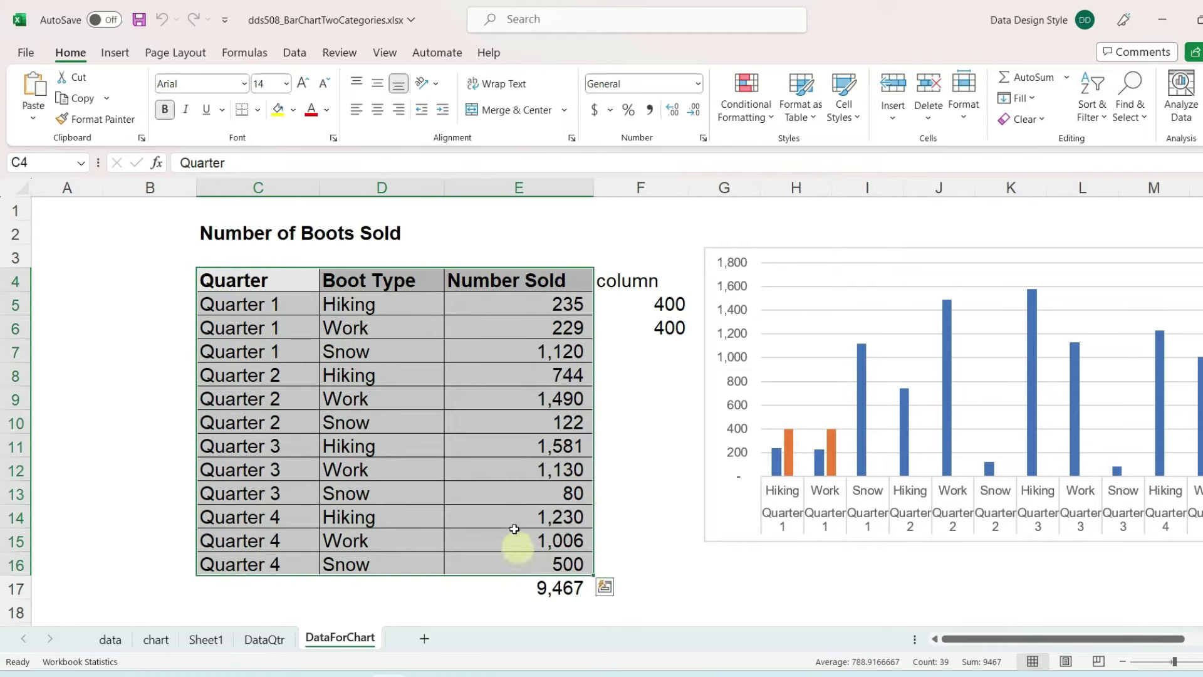
# - Create a PivotTable from C4:E16 on a new worksheet
pyautogui.click(117, 53)
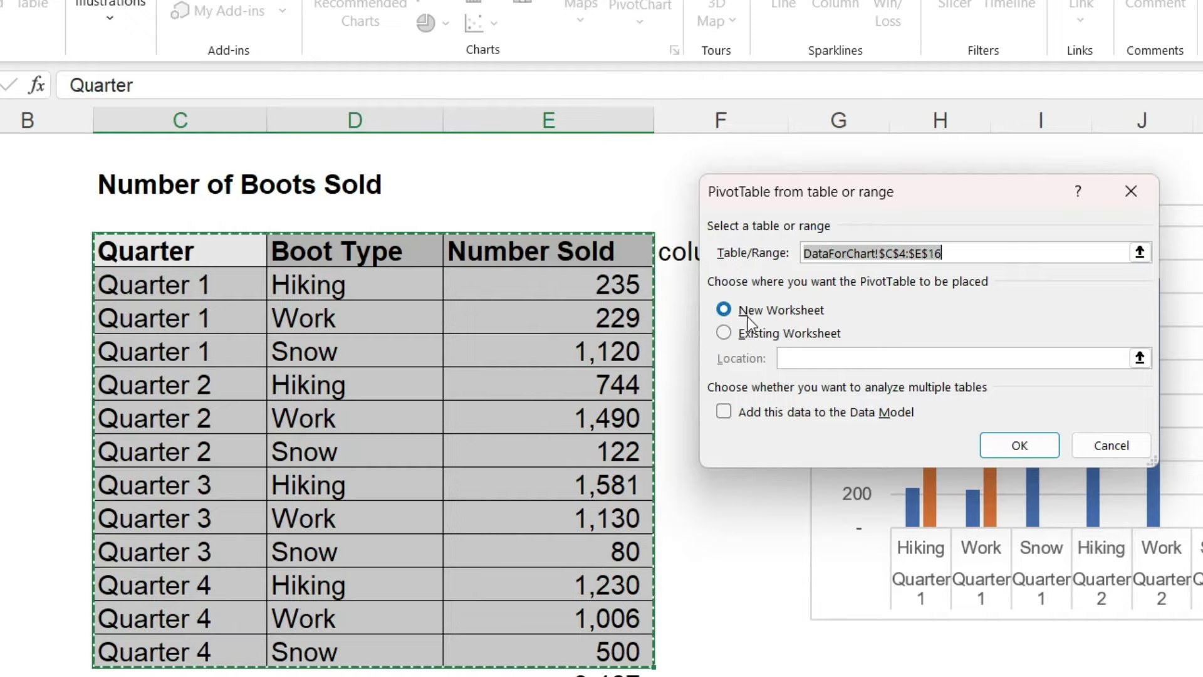
pyautogui.click(1018, 446)
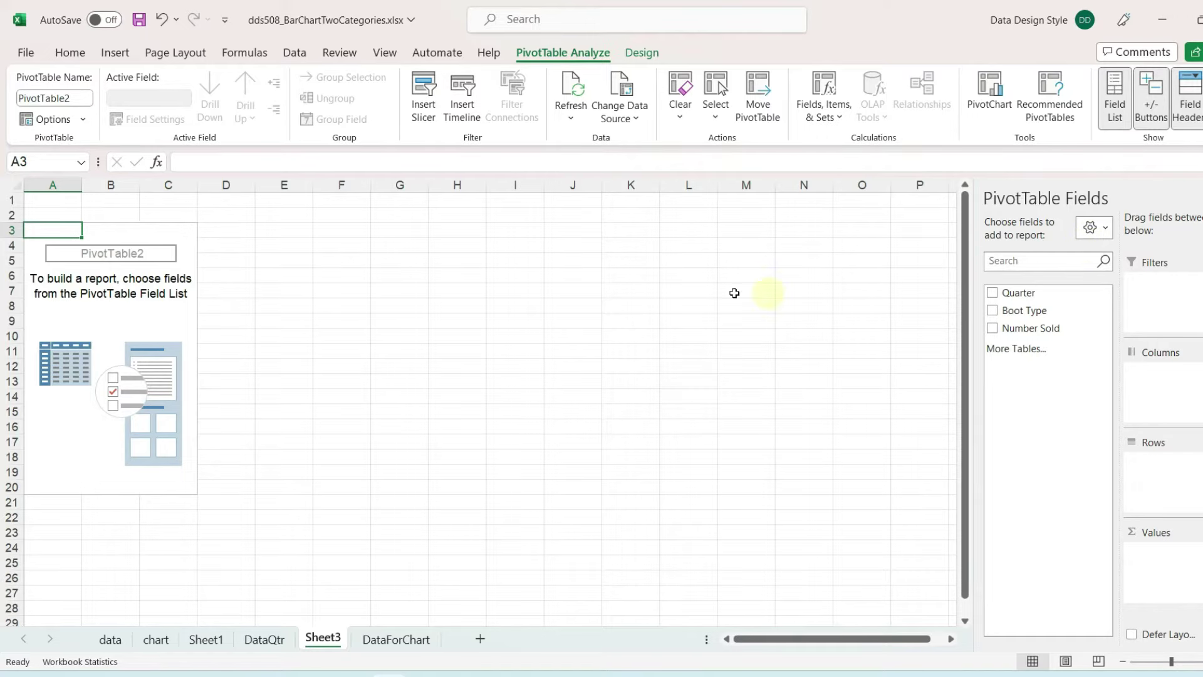
pyautogui.click(442, 306)
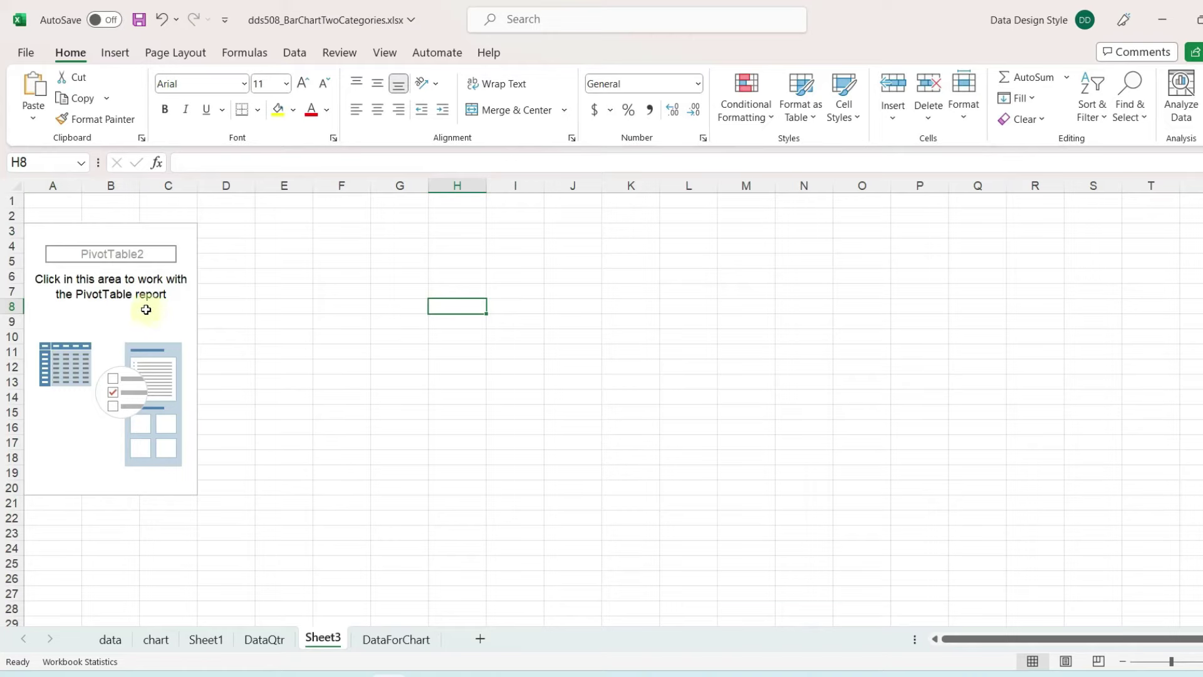
pyautogui.click(120, 303)
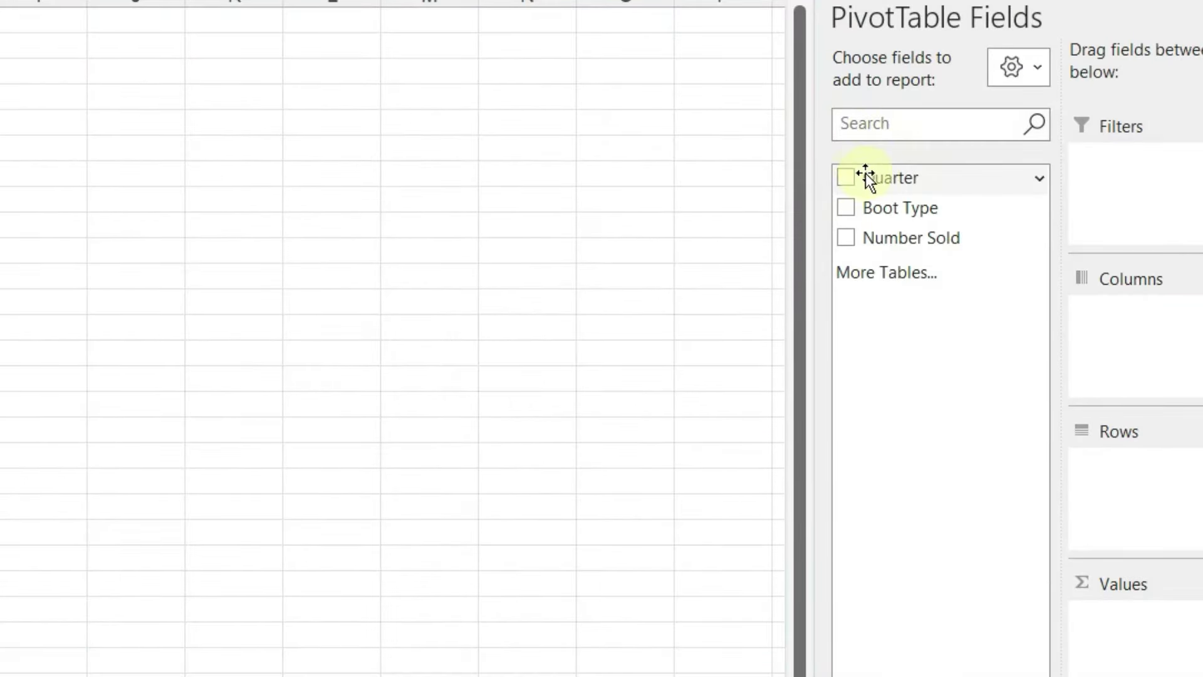
# - Lay out the PivotTable with Quarter as rows, Boot Type as columns, summing Number Sold
pyautogui.moveTo(866, 173); pyautogui.dragTo(1111, 475)
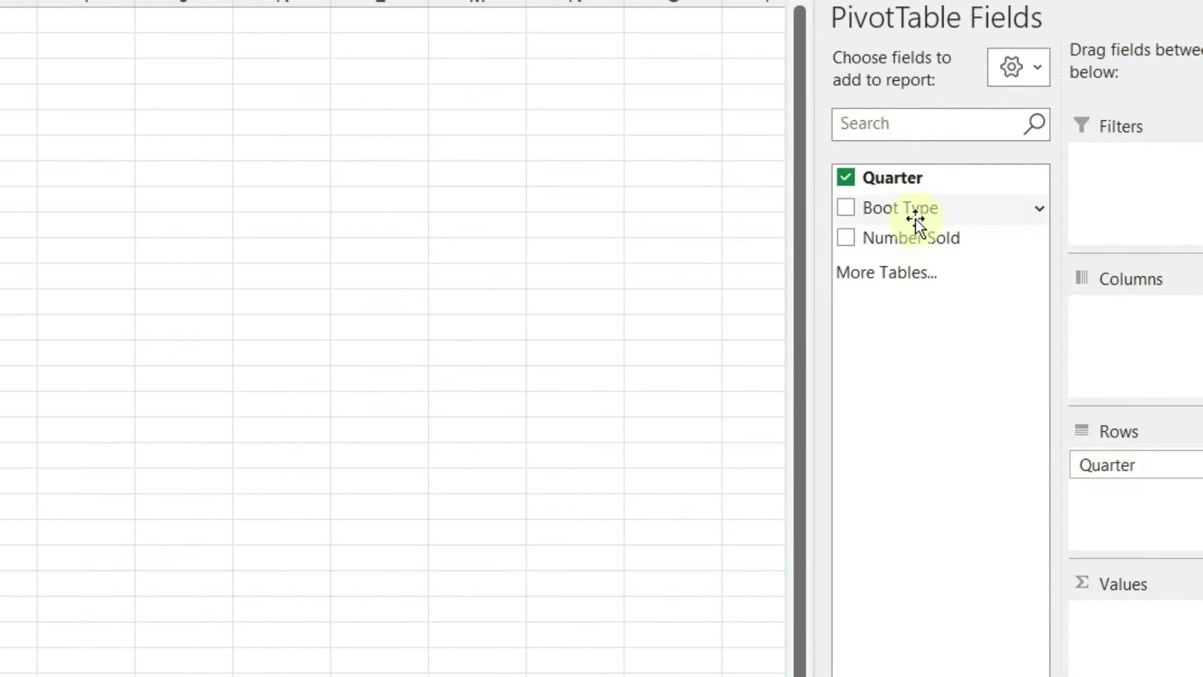
pyautogui.moveTo(915, 212); pyautogui.dragTo(1124, 324)
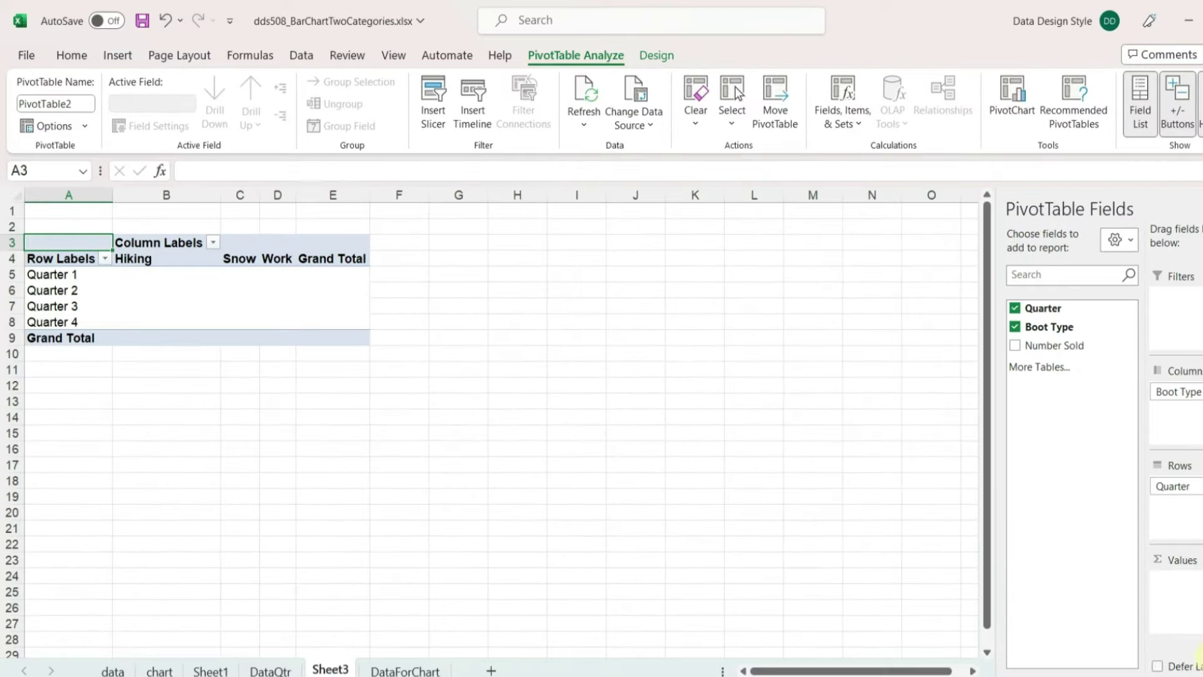
pyautogui.moveTo(177, 194); pyautogui.dragTo(267, 196)
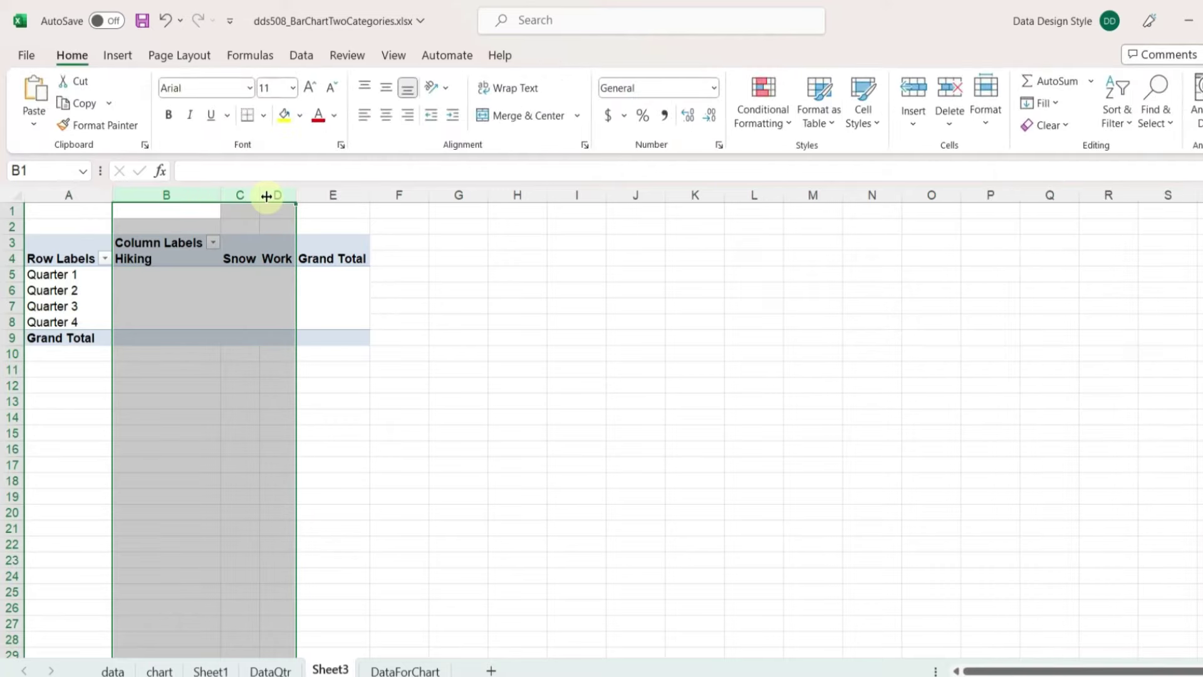
pyautogui.click(58, 278)
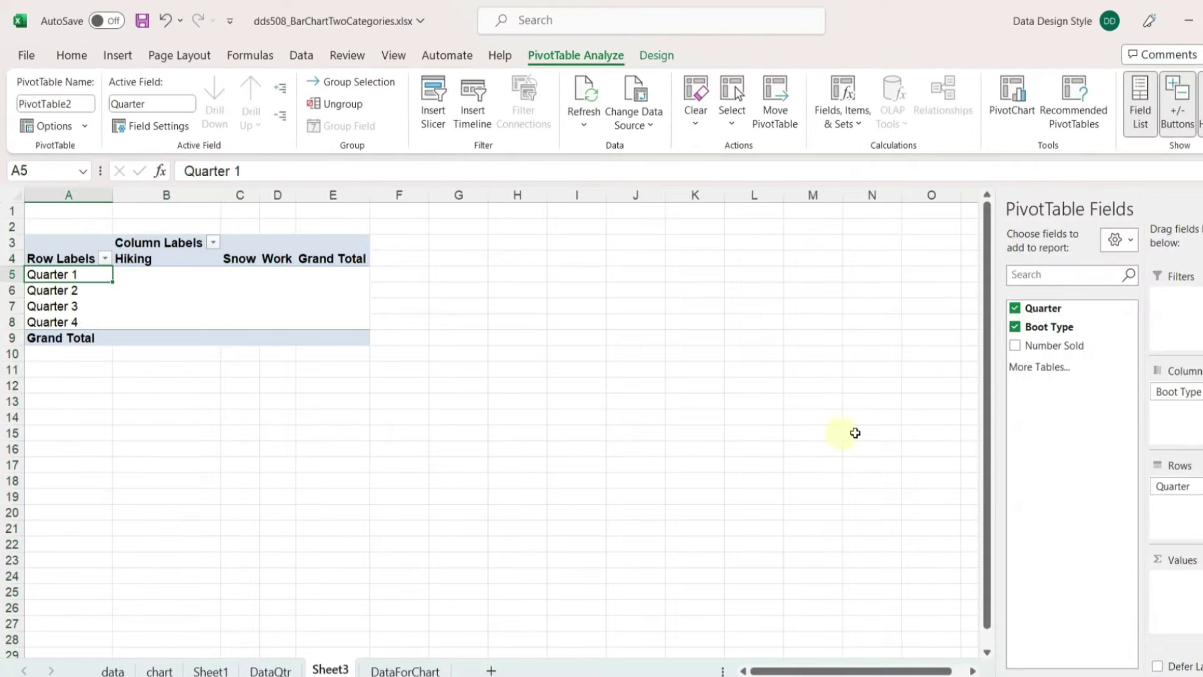
pyautogui.moveTo(1037, 349); pyautogui.dragTo(1197, 593)
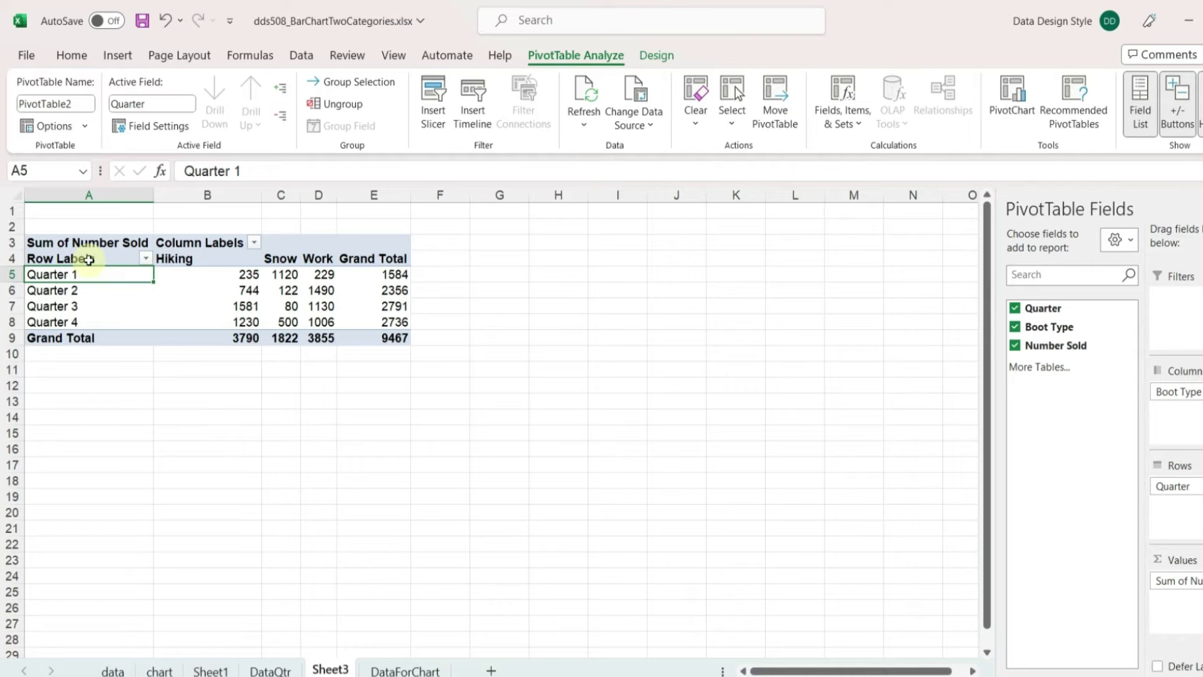
pyautogui.moveTo(88, 260); pyautogui.dragTo(312, 318)
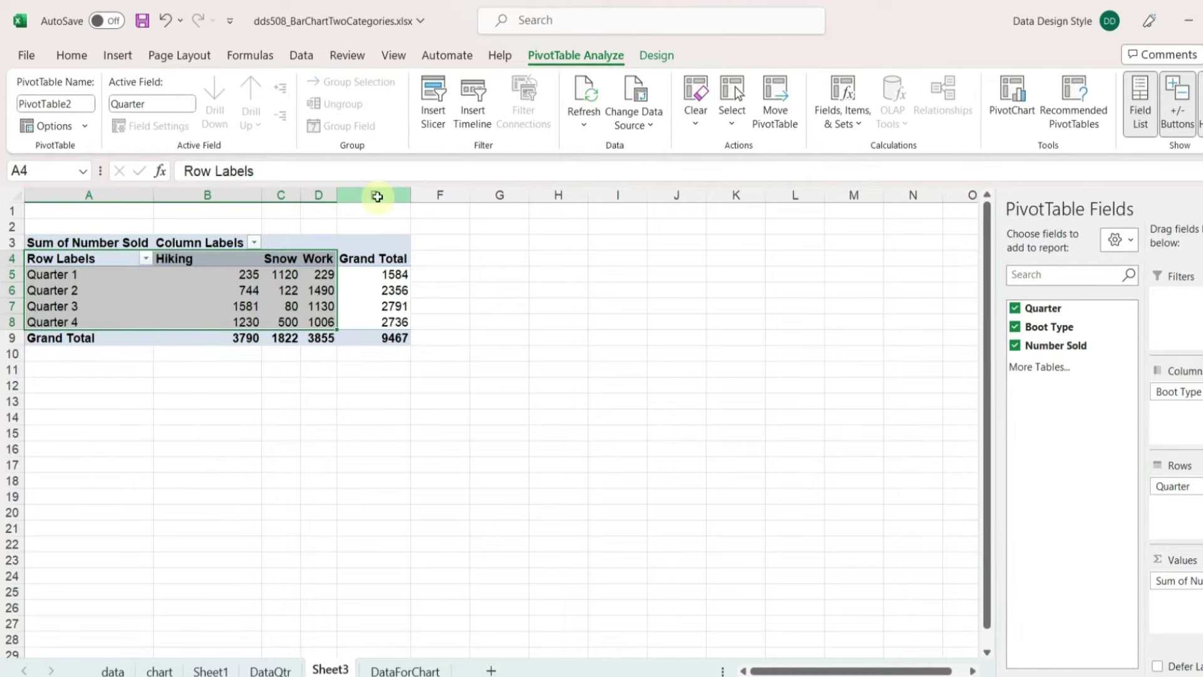
# - Select the PivotTable's quarter labels and boot-type counts A4:D8
pyautogui.click(374, 195)
pyautogui.click(12, 338)
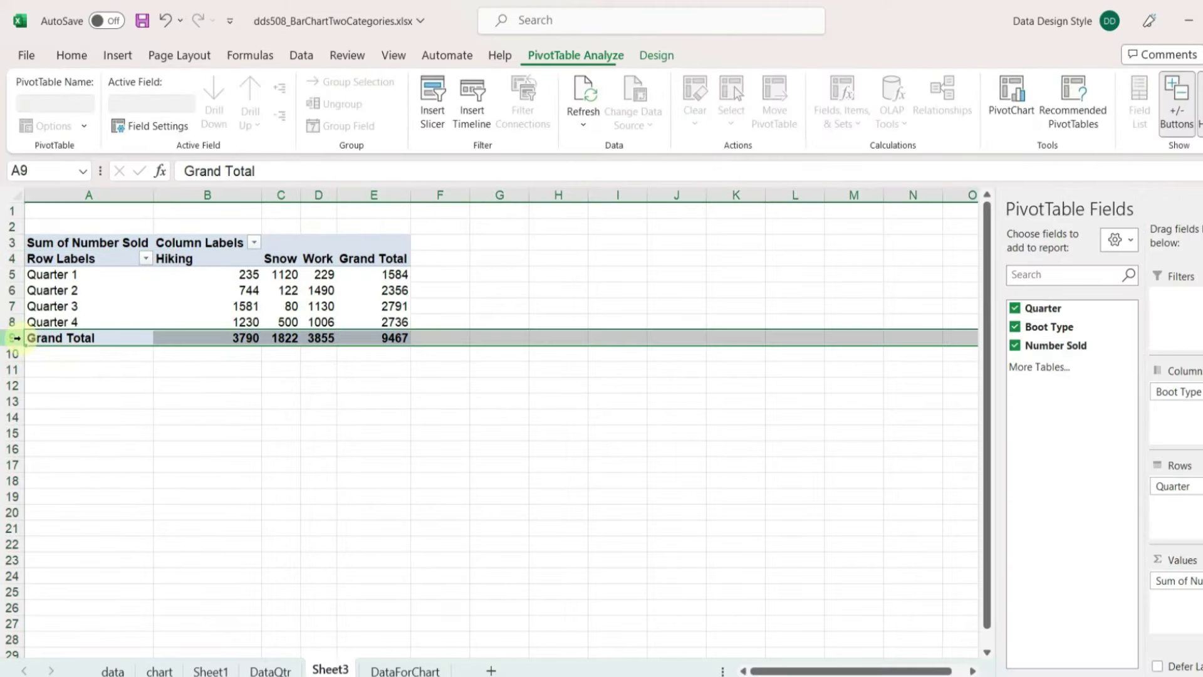
pyautogui.click(48, 262)
pyautogui.moveTo(48, 262); pyautogui.dragTo(323, 320)
pyautogui.hotkey('ctrl', 'c')
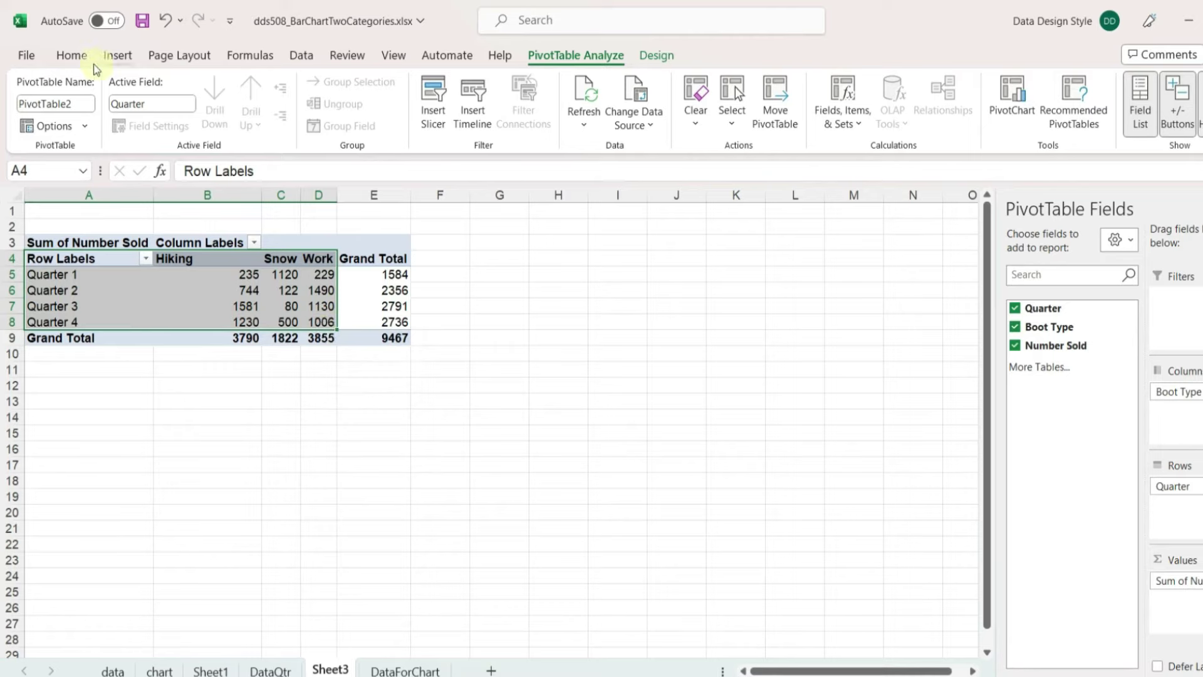
# - Copy the selection and return to the DataForChart sheet
pyautogui.click(74, 62)
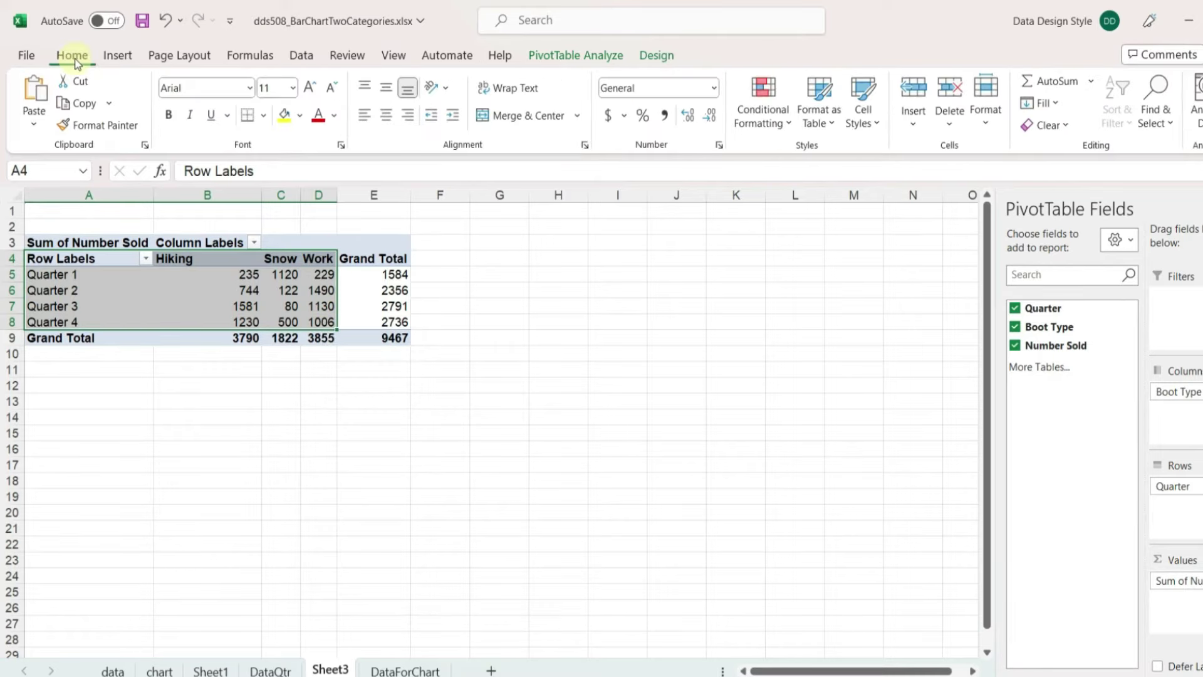
pyautogui.click(86, 106)
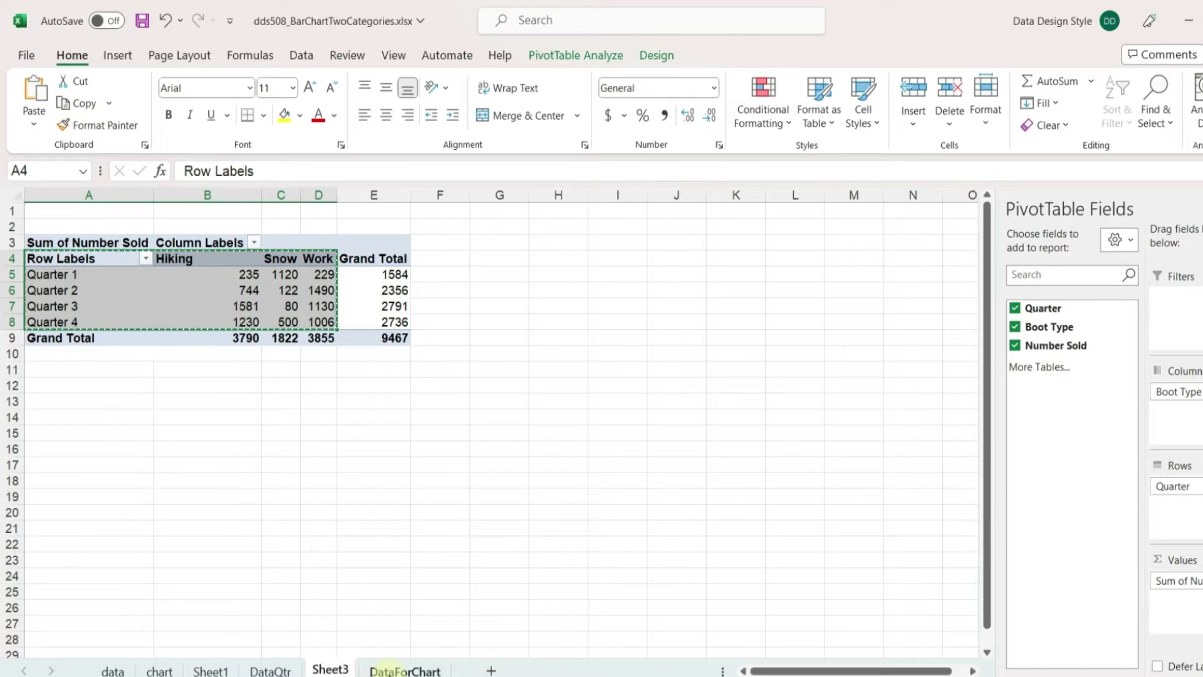
pyautogui.click(387, 670)
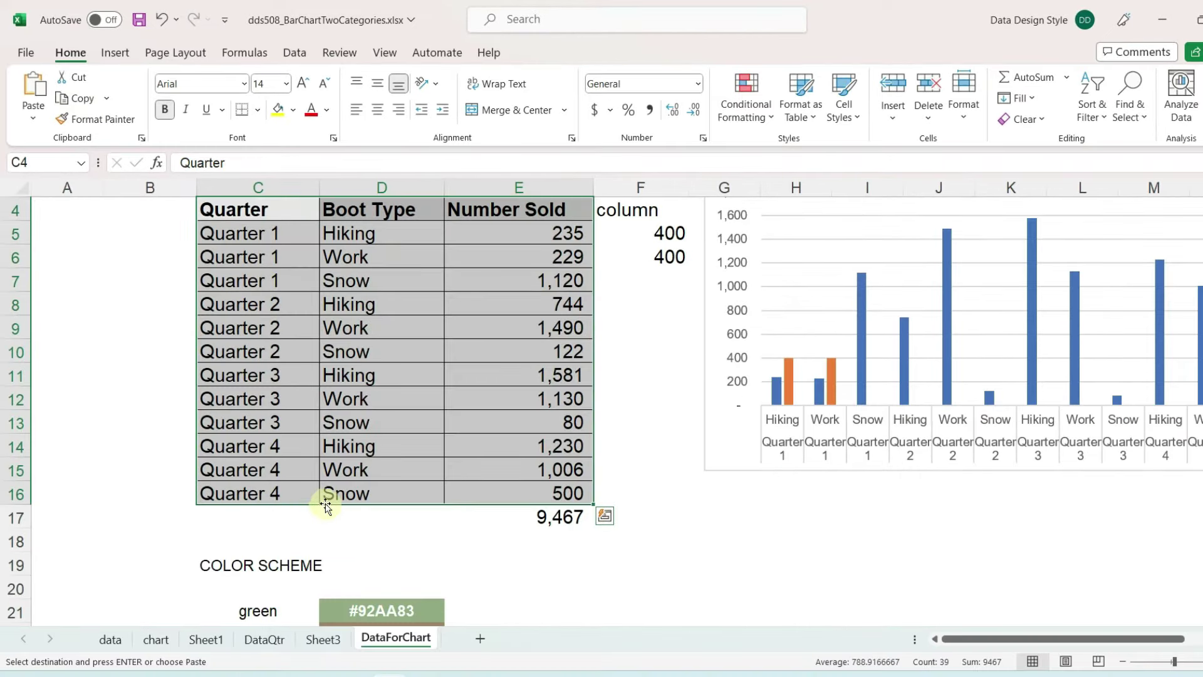
# - Paste the copied pivot figures as values only starting at C27
pyautogui.scroll(-2, 320, 499)
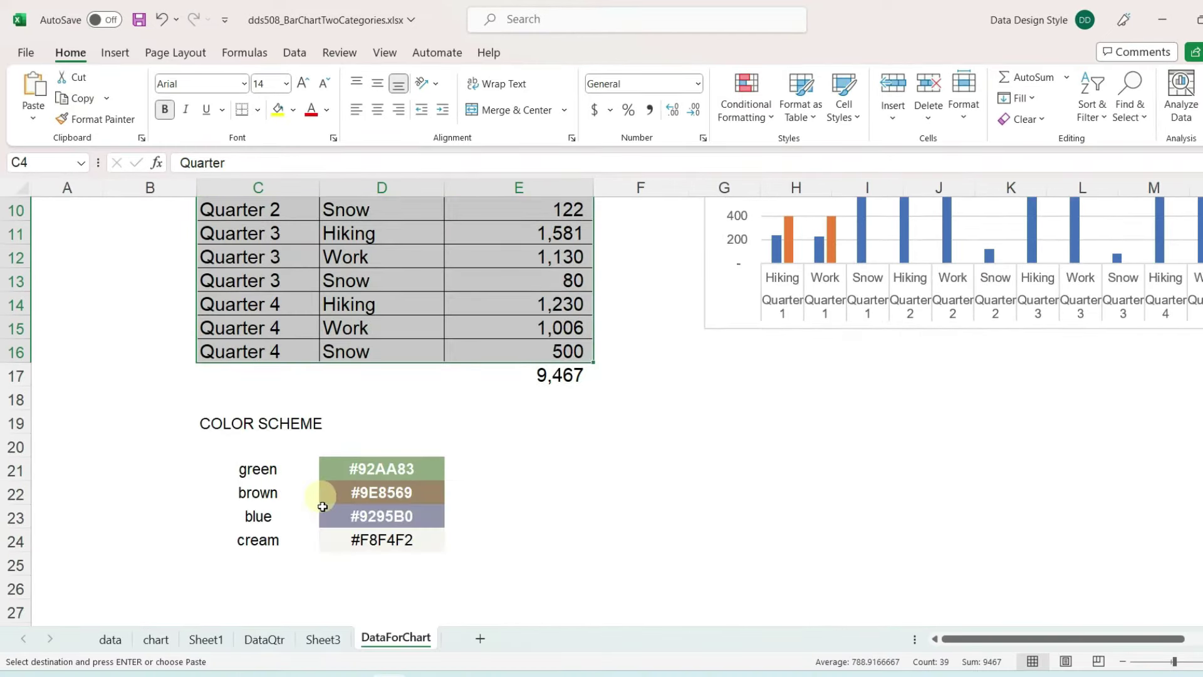
pyautogui.scroll(-1, 373, 542)
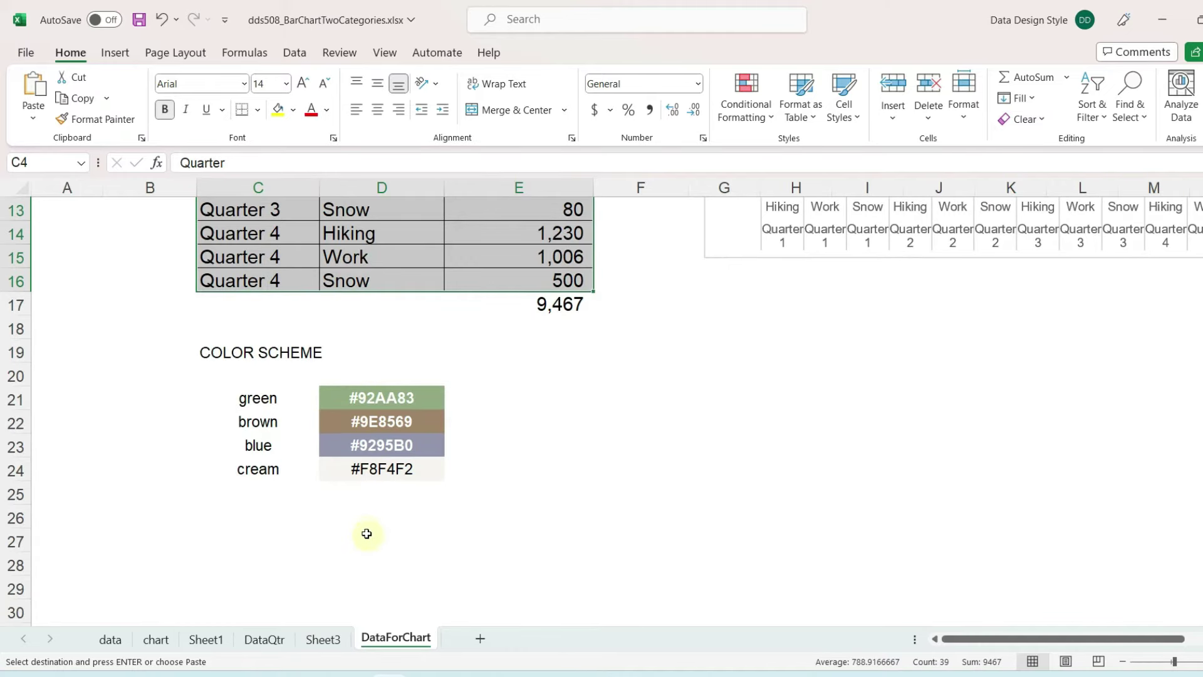
pyautogui.scroll(-1, 367, 533)
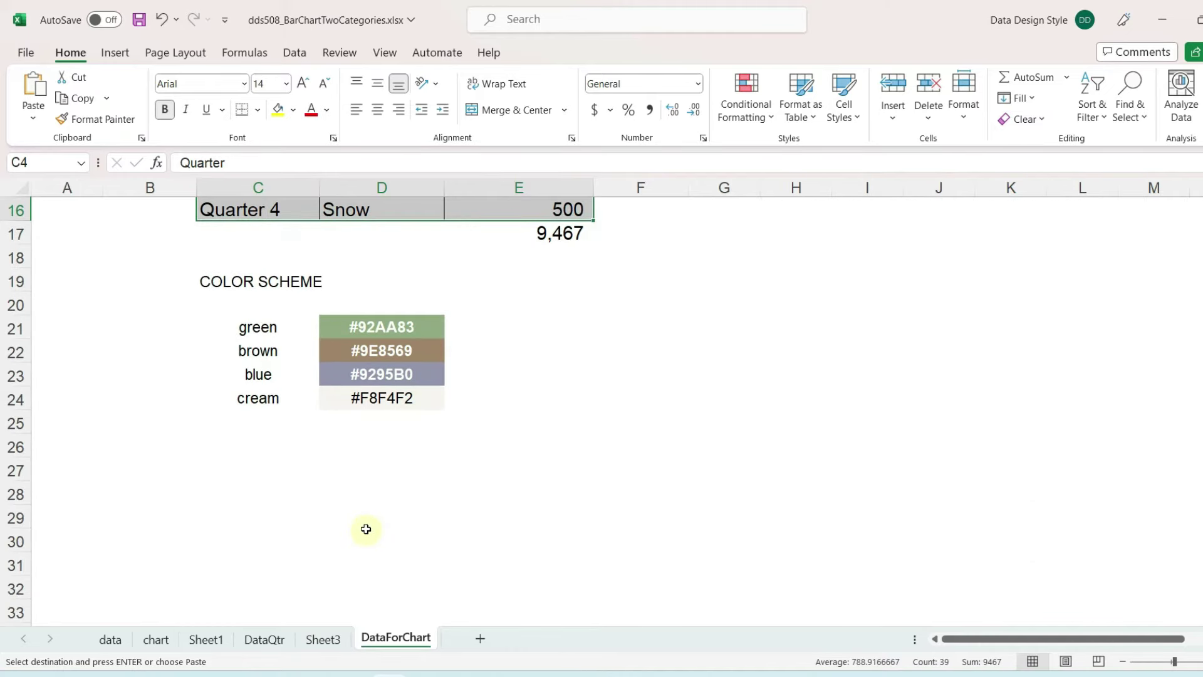
pyautogui.click(220, 464)
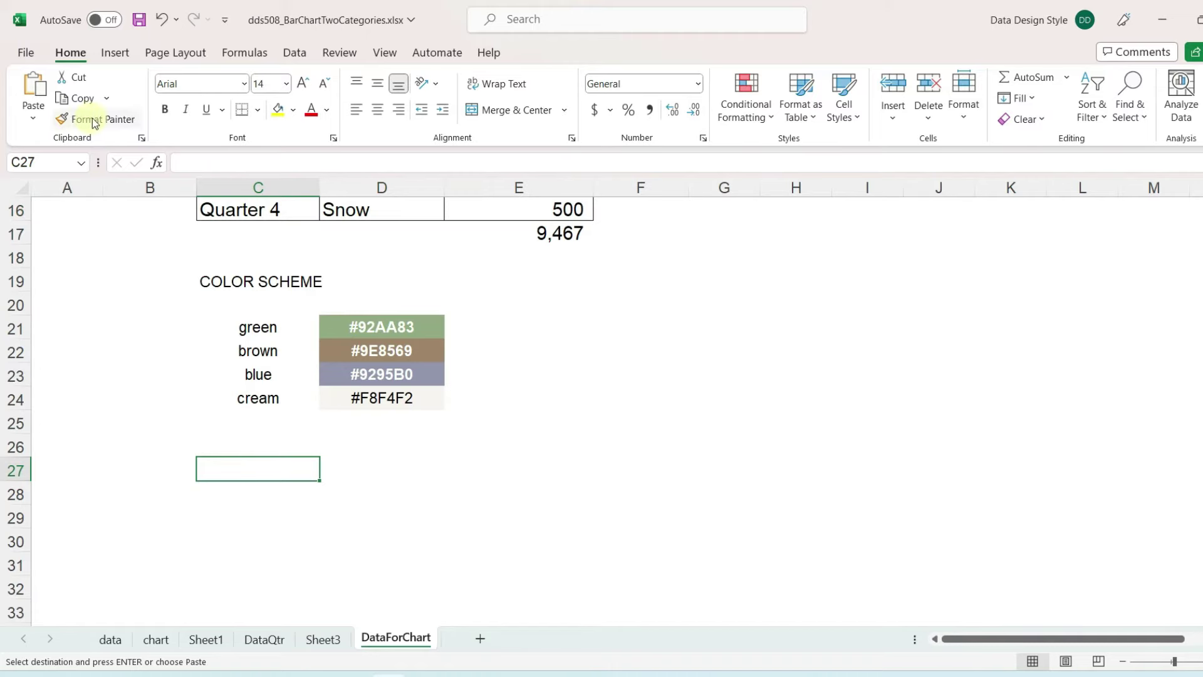
pyautogui.click(35, 118)
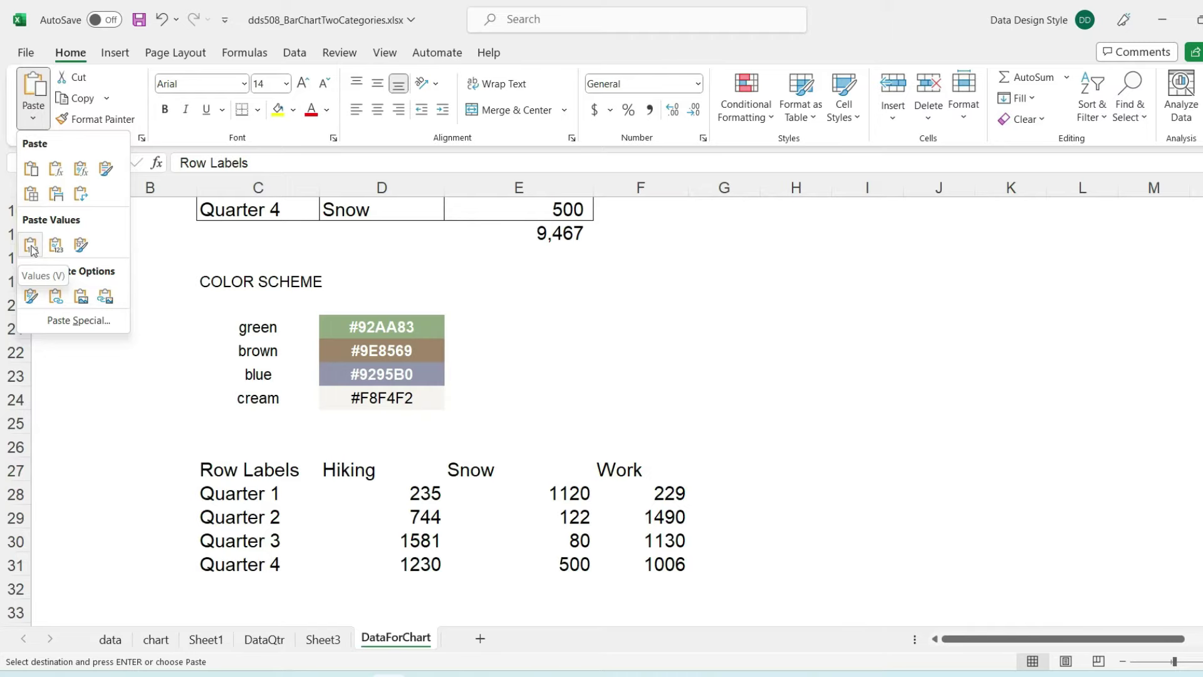
pyautogui.click(33, 249)
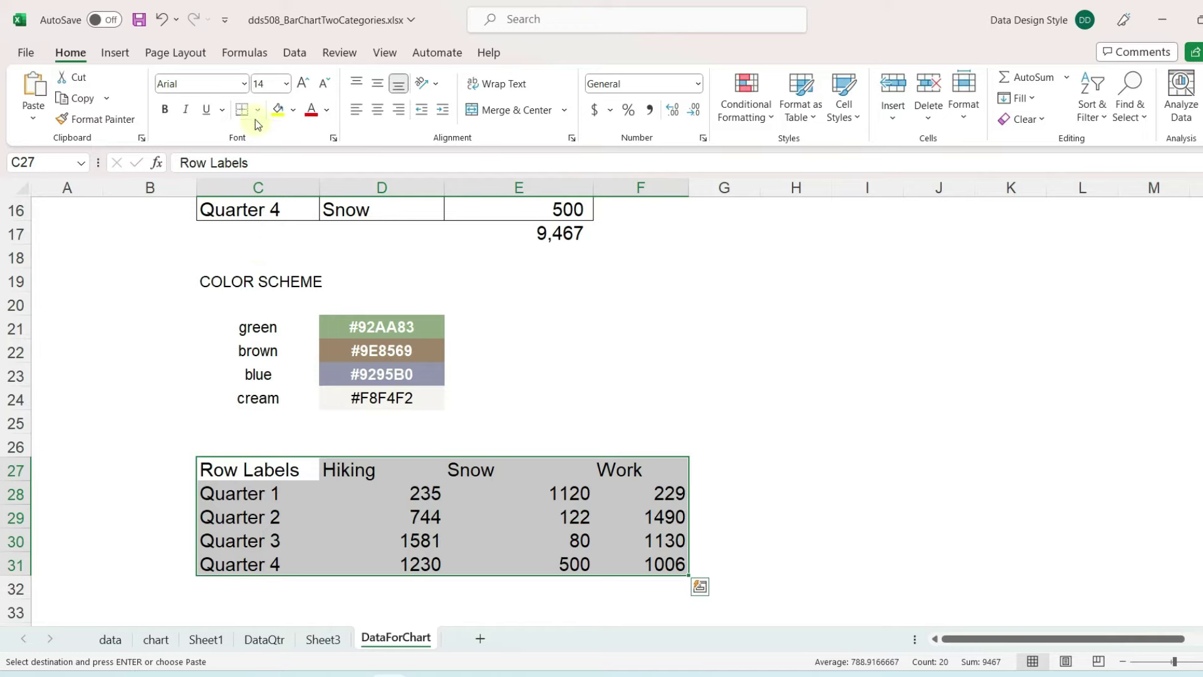
pyautogui.click(257, 111)
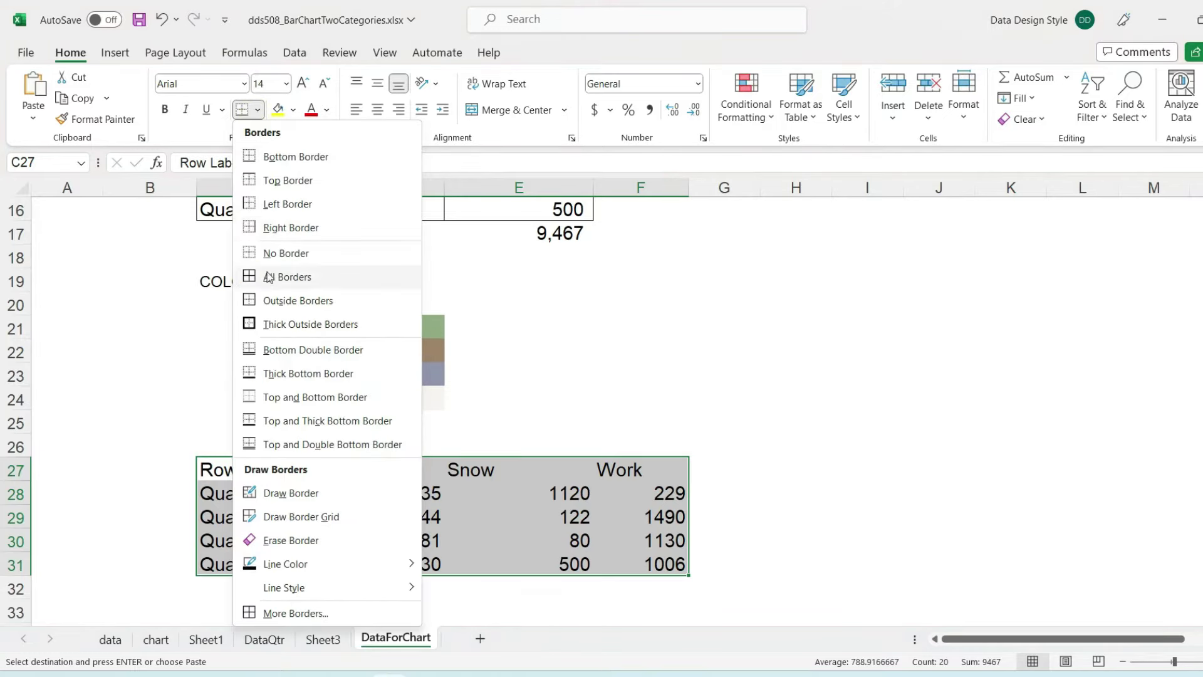
# - Apply All Borders to C27:F31 and right-align the Hiking, Snow and Work headers
pyautogui.click(269, 277)
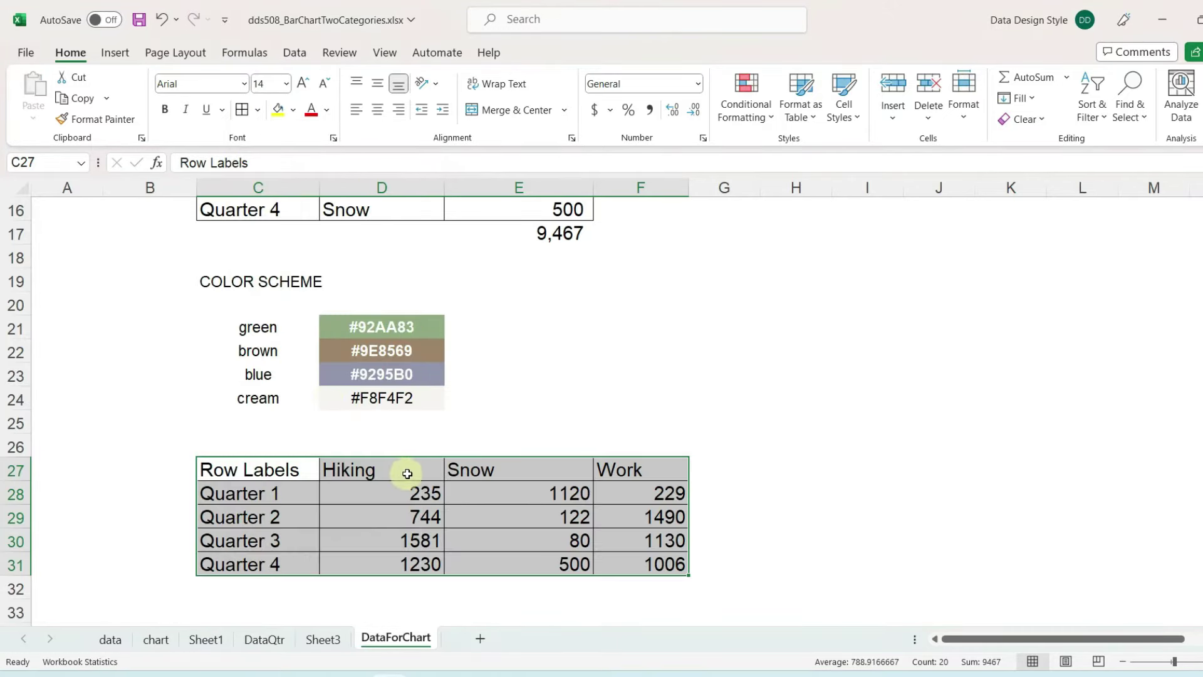
pyautogui.moveTo(409, 468); pyautogui.dragTo(600, 466)
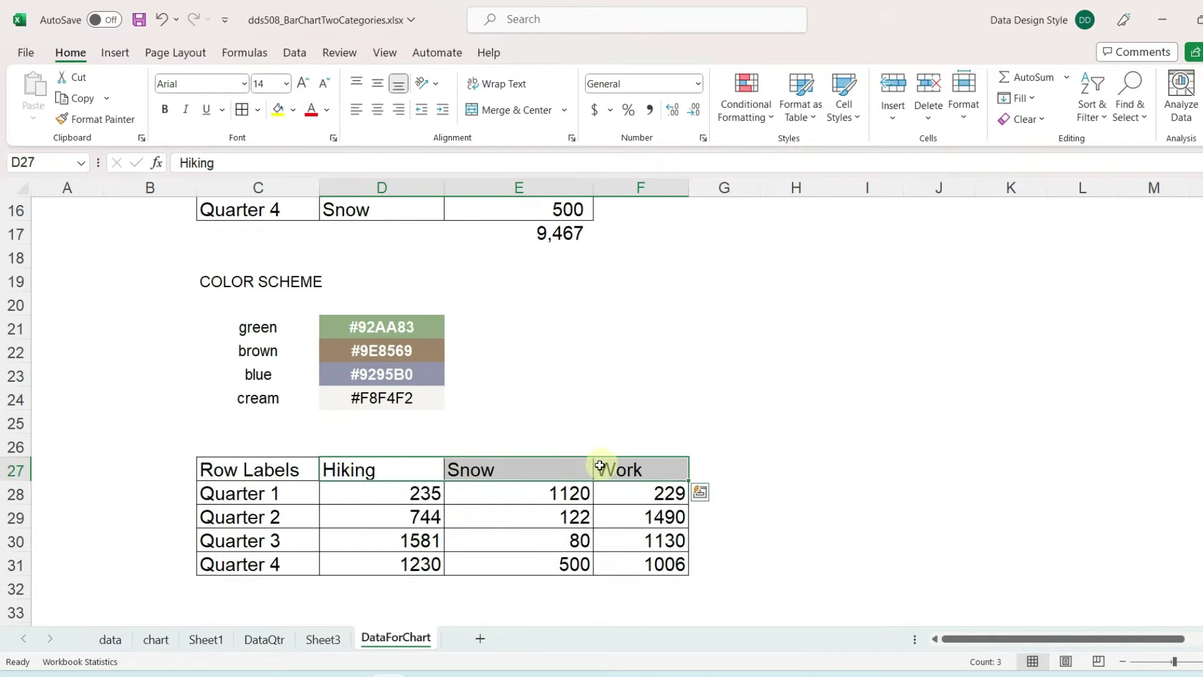
pyautogui.click(399, 112)
# - Cross-check the pasted counts against the source table, including Quarter 2 Work 1490 and the 9,467 total
pyautogui.press('Down')
pyautogui.press('Down')
pyautogui.press('Right')
pyautogui.press('Right')
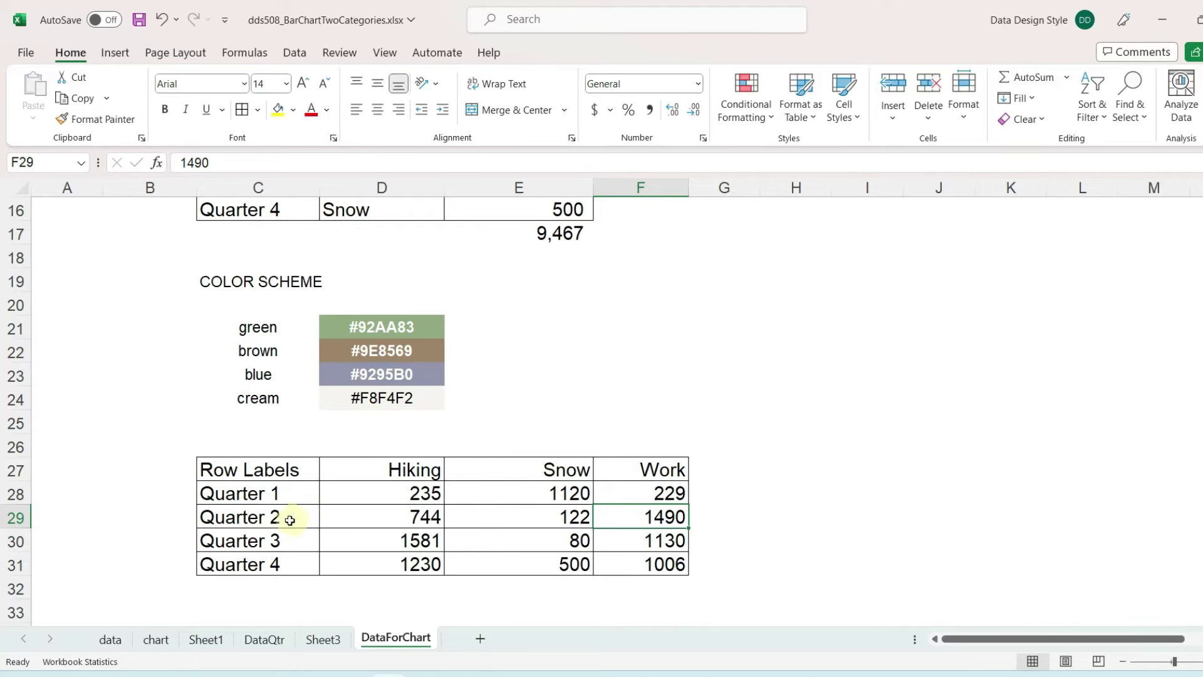
pyautogui.click(290, 520)
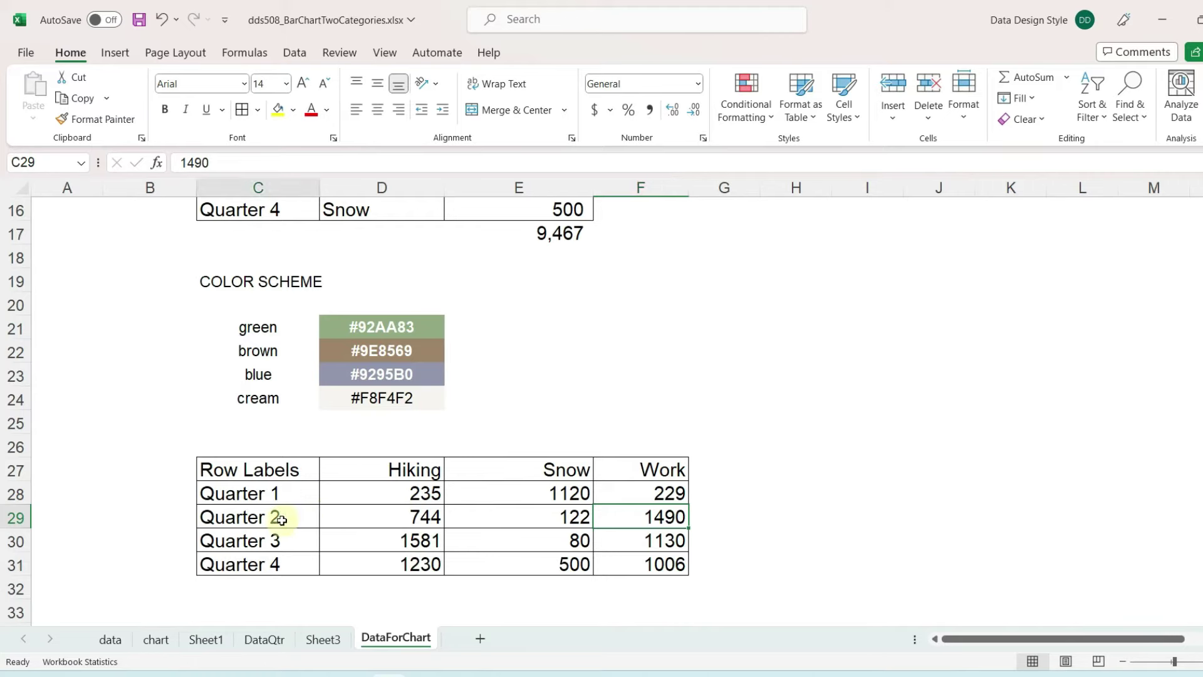
pyautogui.click(655, 516)
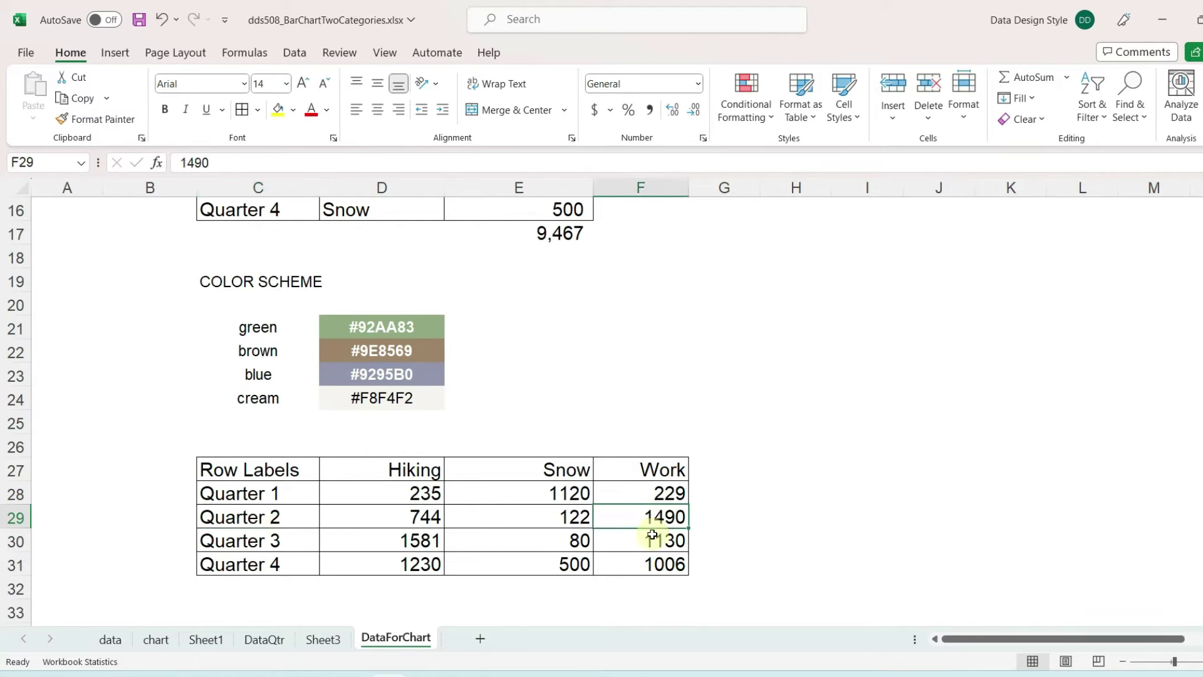
pyautogui.scroll(5, 311, 524)
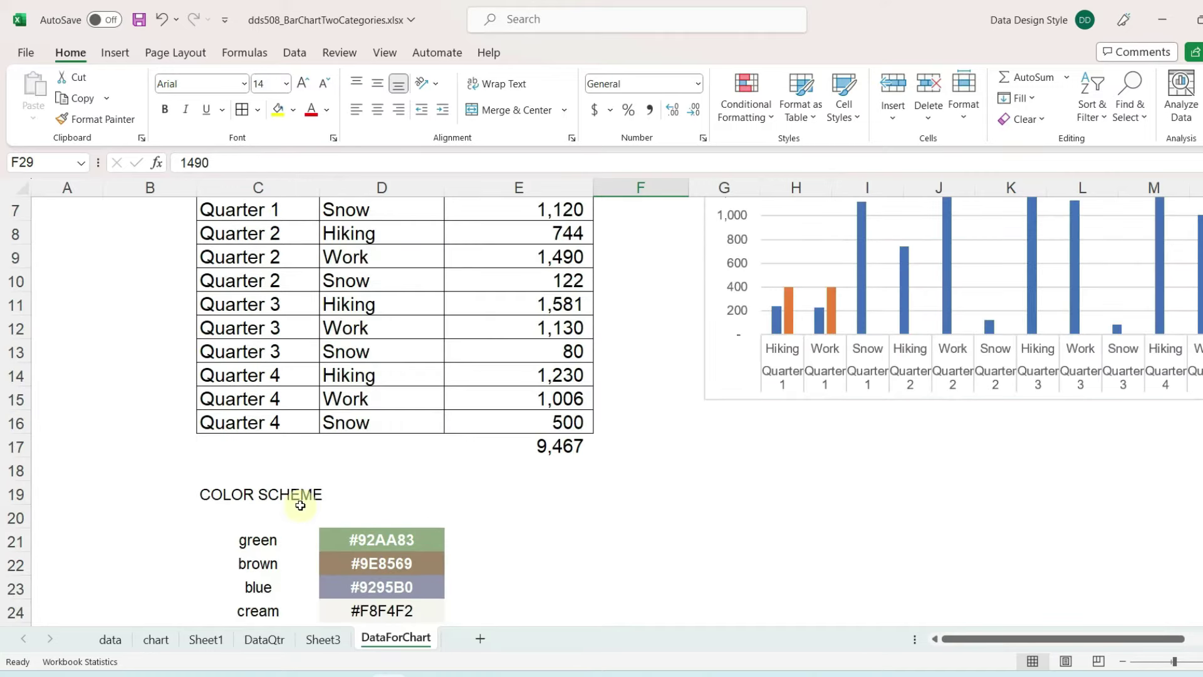
pyautogui.moveTo(274, 398); pyautogui.dragTo(497, 394)
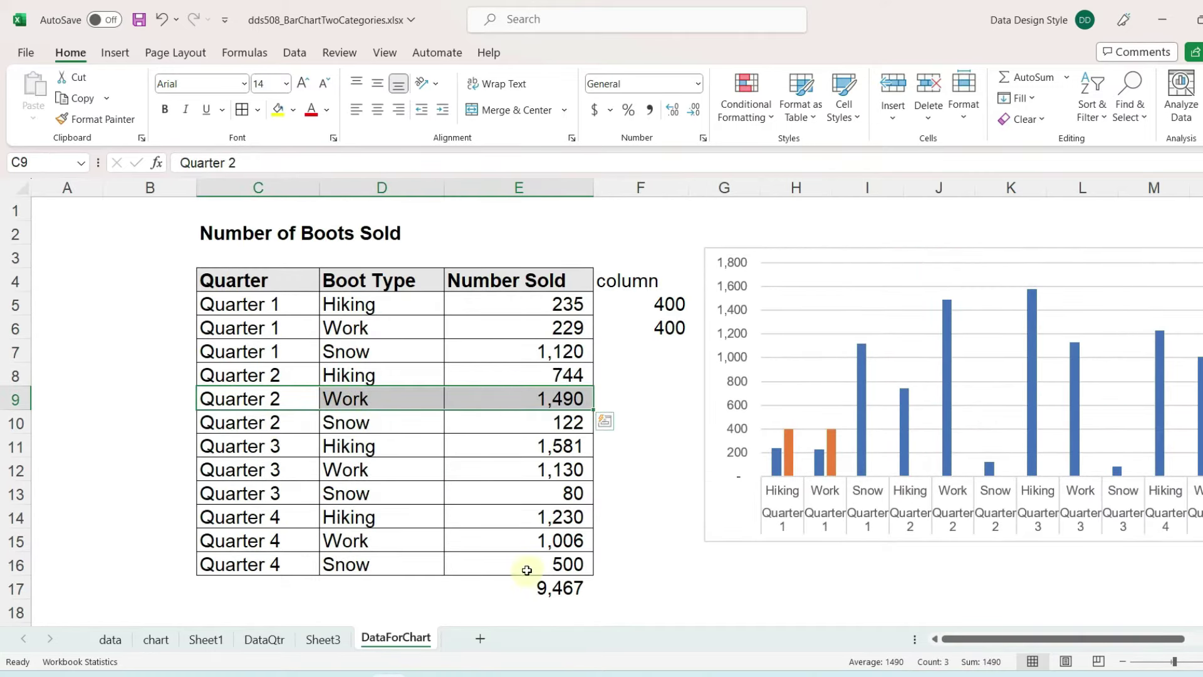
pyautogui.click(539, 586)
pyautogui.scroll(-6, 545, 564)
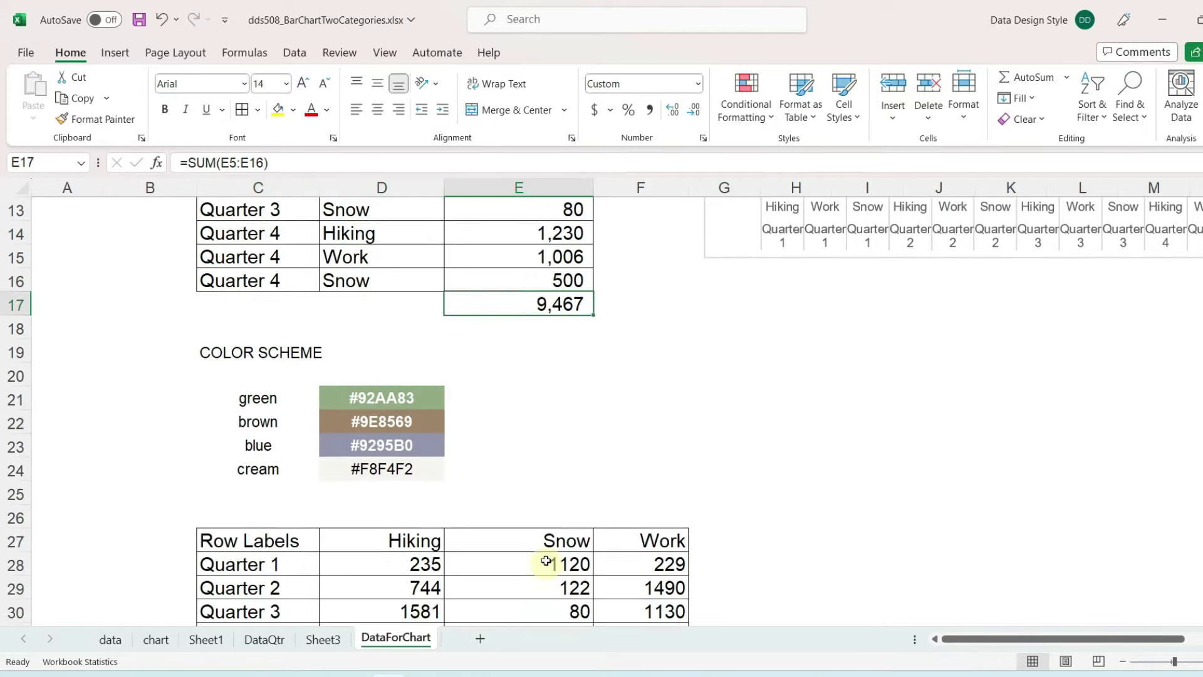
pyautogui.moveTo(422, 422); pyautogui.dragTo(628, 487)
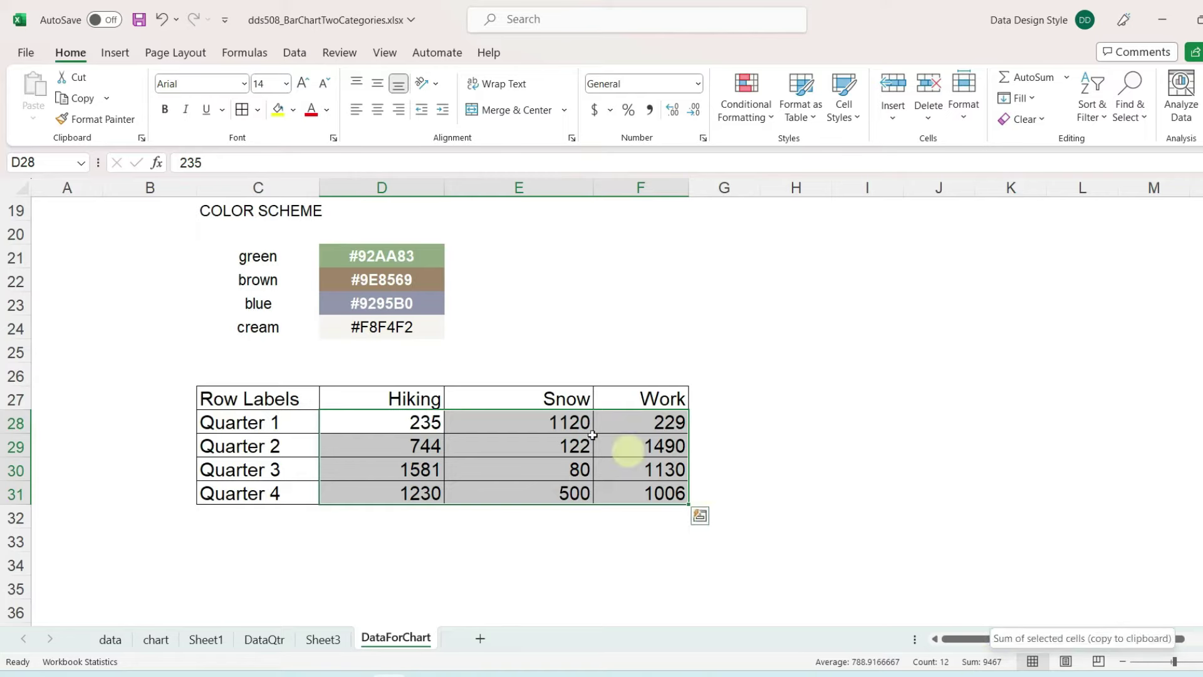
pyautogui.moveTo(519, 352); pyautogui.dragTo(439, 382)
pyautogui.hotkey('alt', 'n')
pyautogui.click(227, 401)
# - Chart C27:F31 as a clustered column chart and place it right of the table
pyautogui.moveTo(229, 398); pyautogui.dragTo(627, 494)
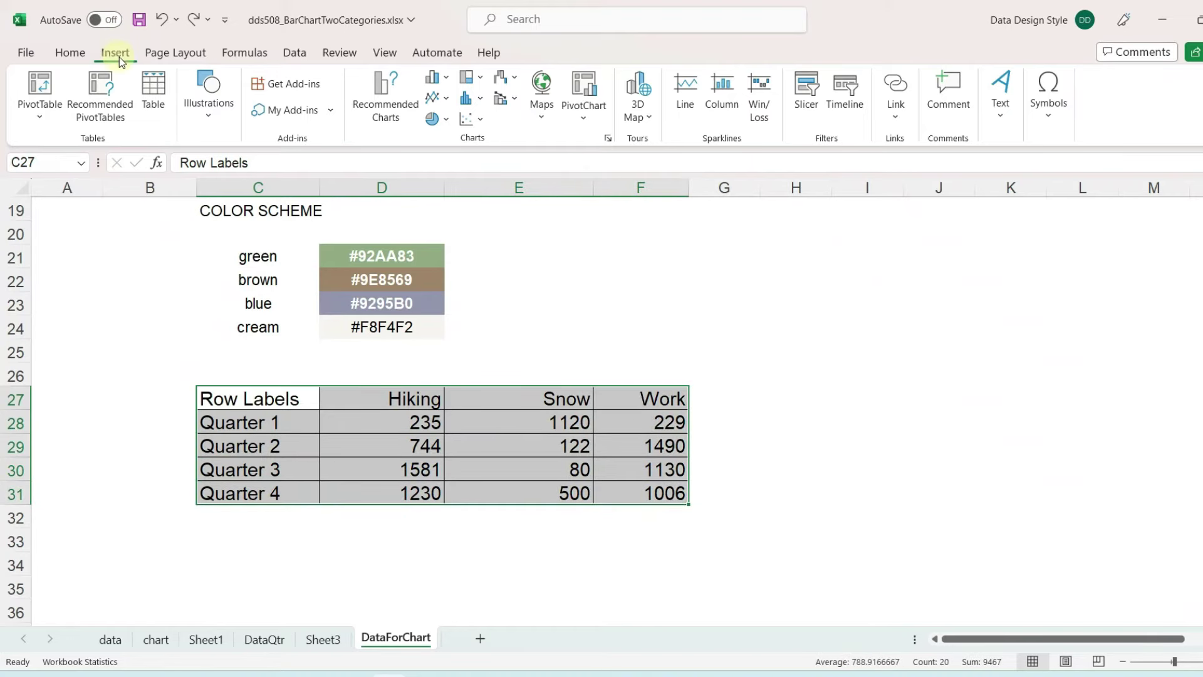
pyautogui.click(447, 78)
pyautogui.click(445, 129)
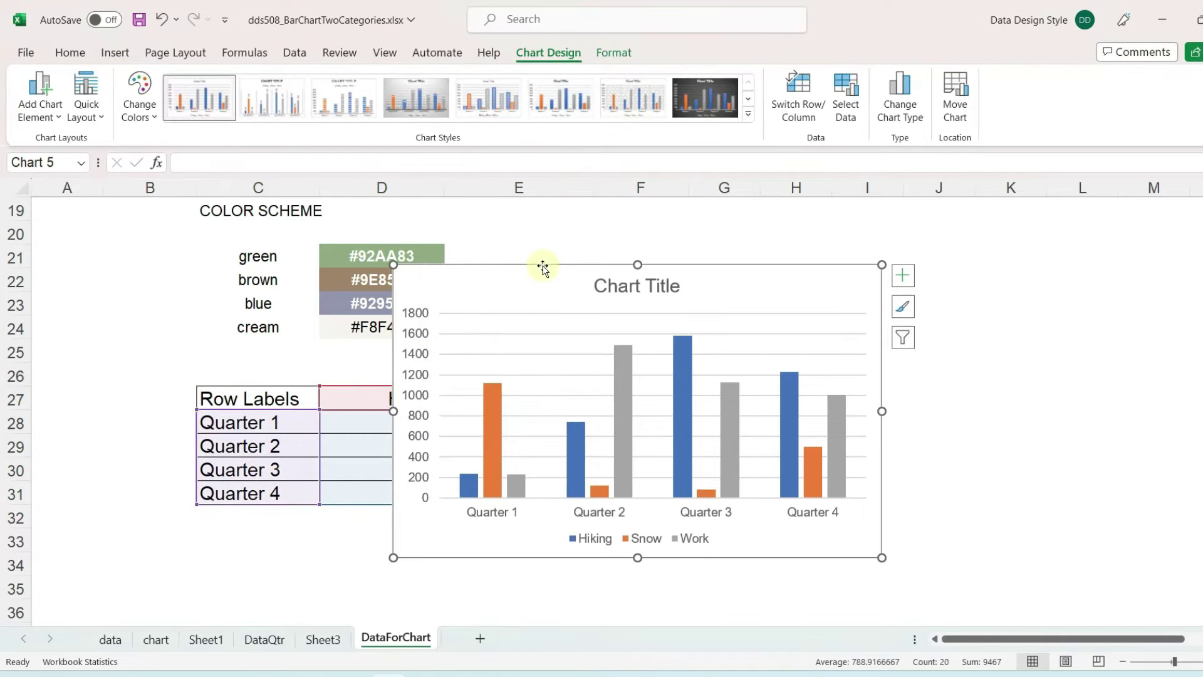
pyautogui.moveTo(543, 267); pyautogui.dragTo(898, 276)
# - Add data labels showing the counts above every Hiking, Snow and Work column
pyautogui.press('Escape')
pyautogui.click(824, 276)
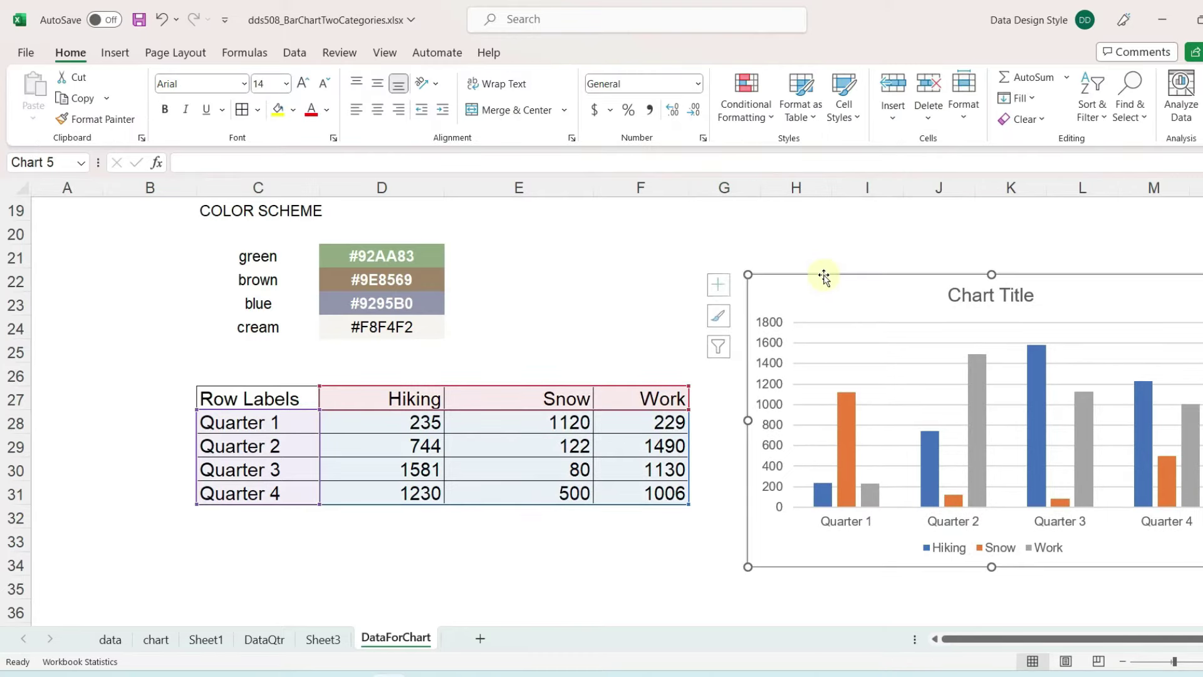
pyautogui.click(726, 289)
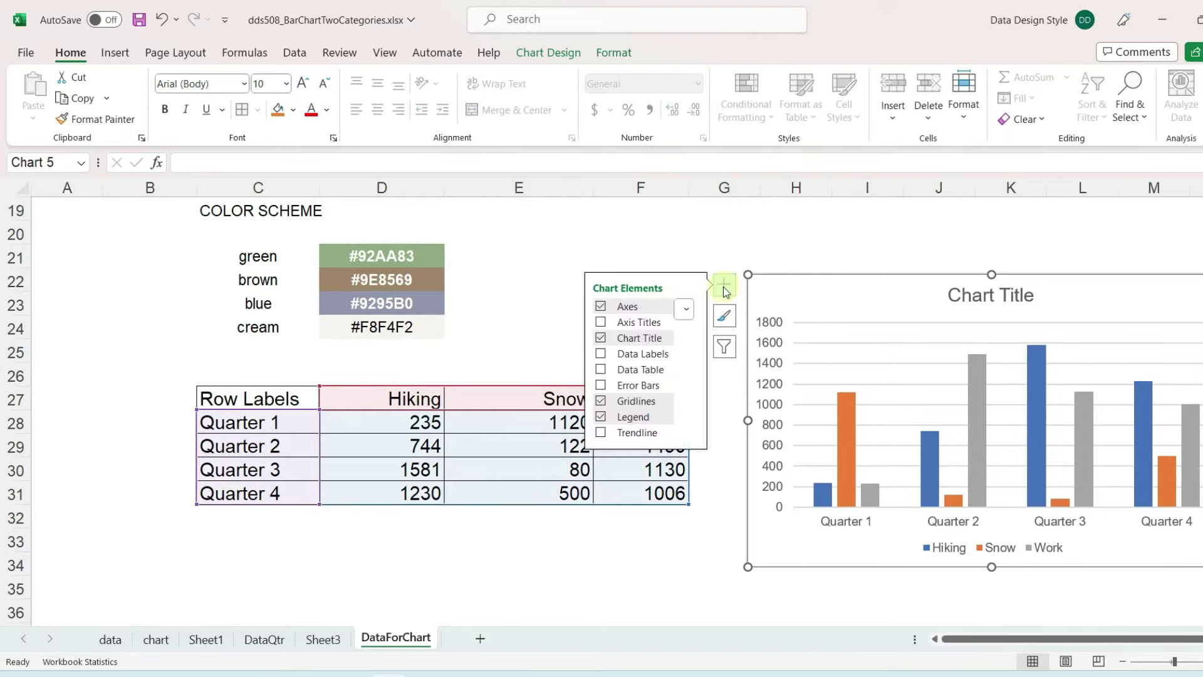
pyautogui.click(601, 353)
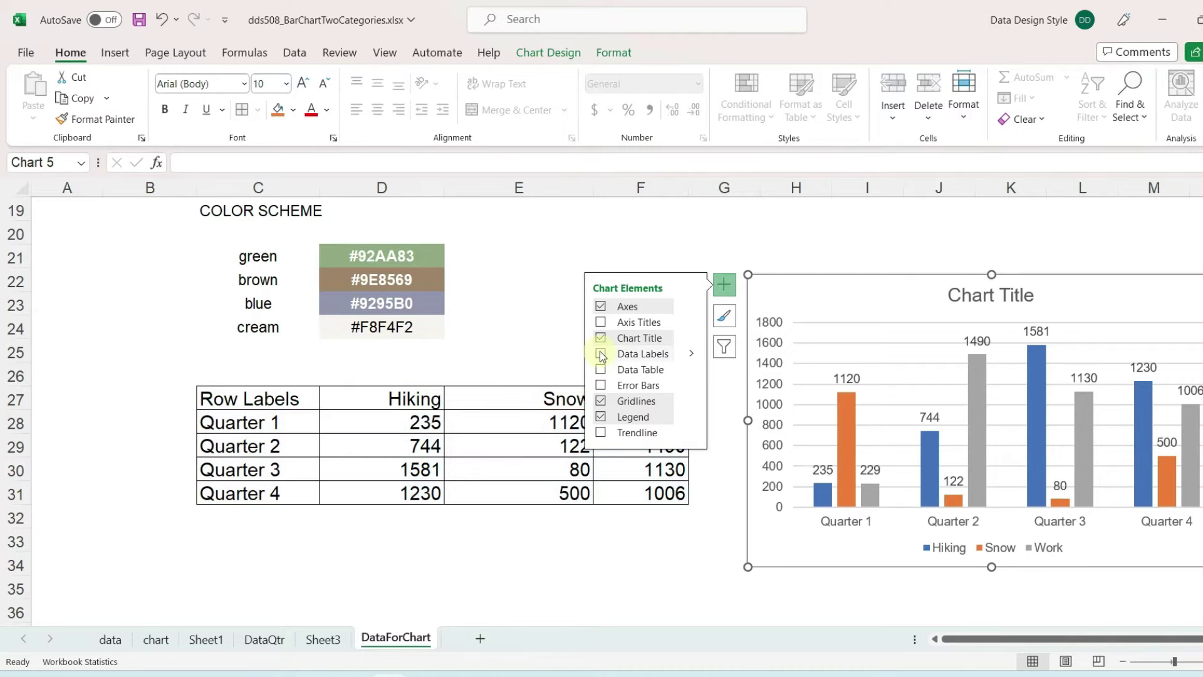
pyautogui.click(647, 495)
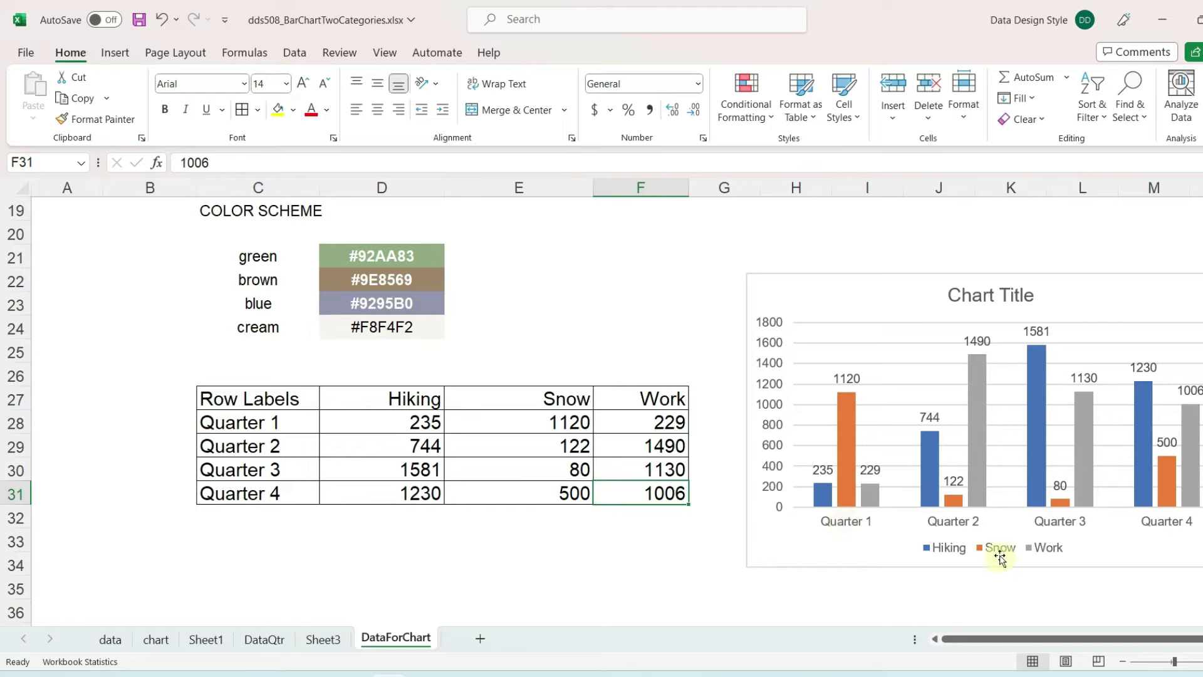
# - Check the Quarter 1 row values, then select the chart on DataForChart
pyautogui.moveTo(279, 421); pyautogui.dragTo(519, 419)
pyautogui.click(518, 420)
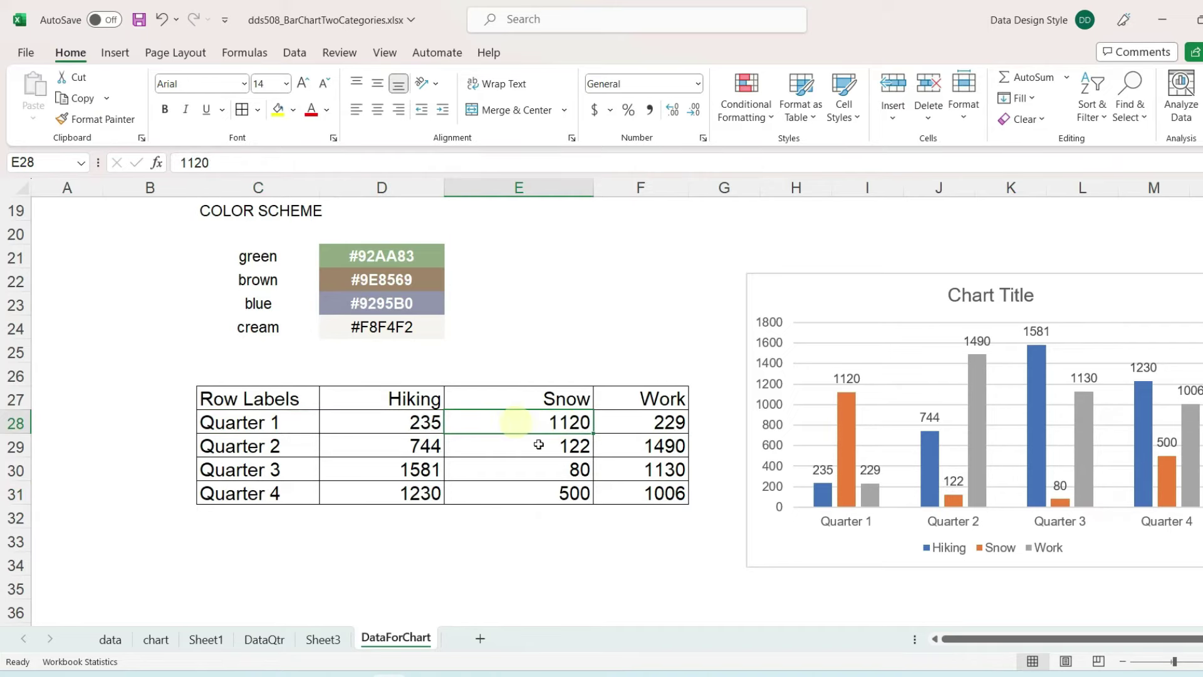
pyautogui.click(773, 570)
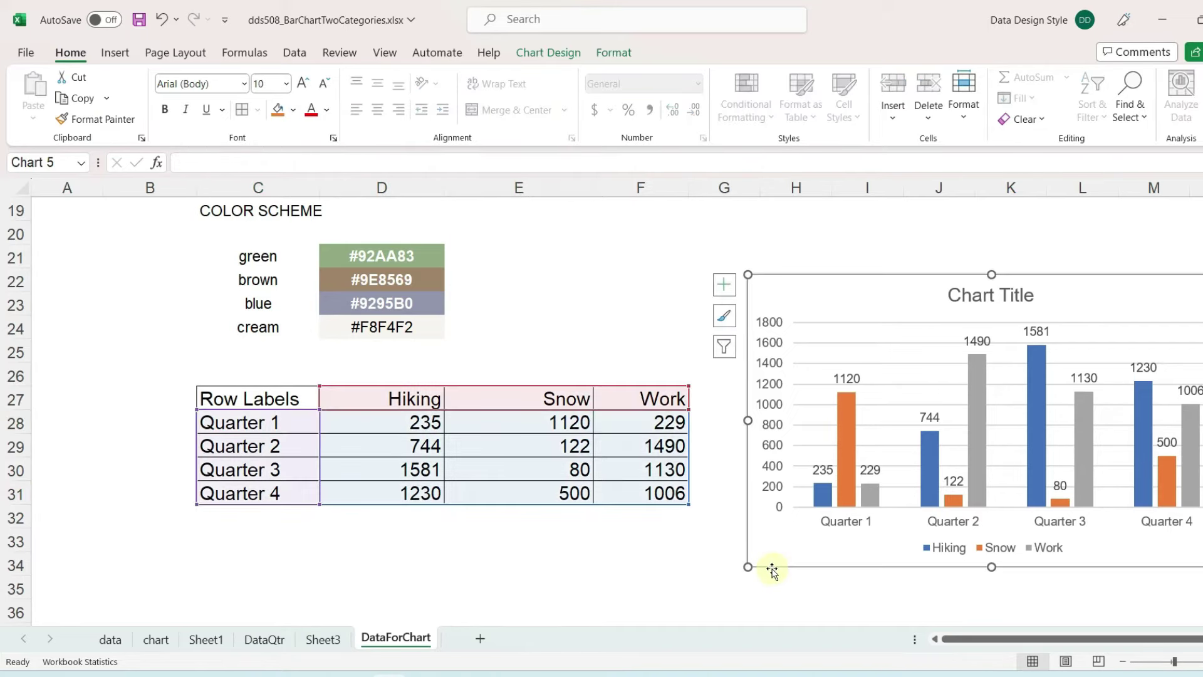
# - Copy the chart and paste it at cell C4 on a new Sheet4
pyautogui.hotkey('ctrl', 'c')
pyautogui.click(668, 558)
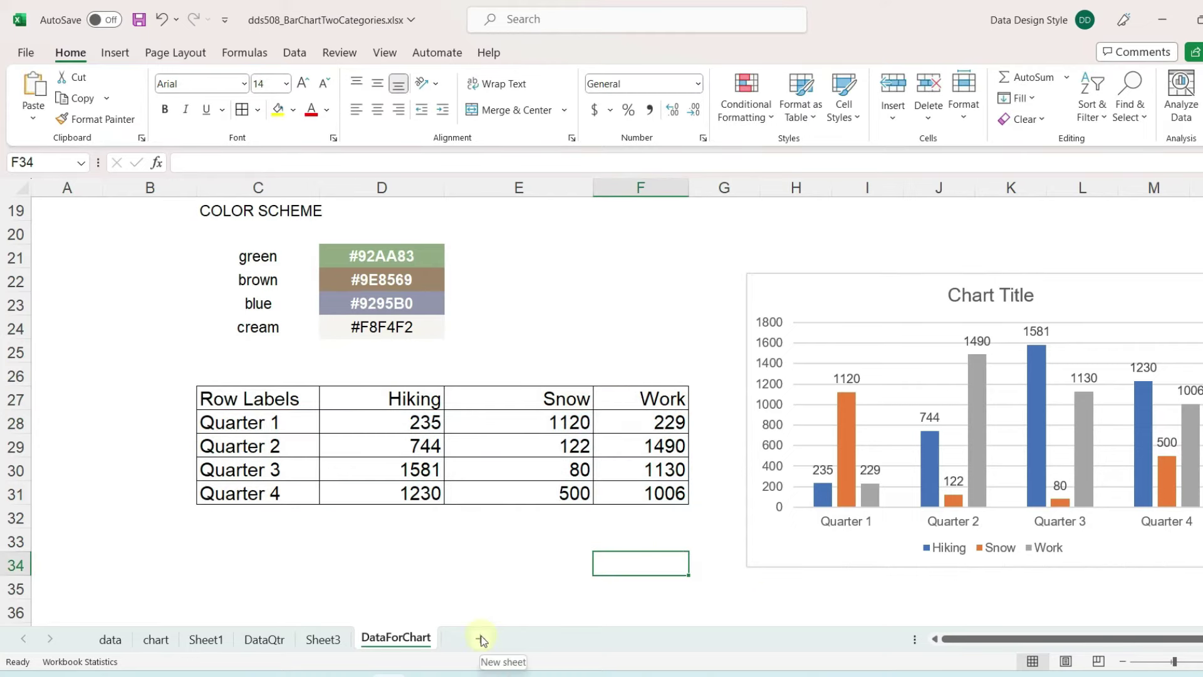
pyautogui.click(481, 640)
pyautogui.click(178, 250)
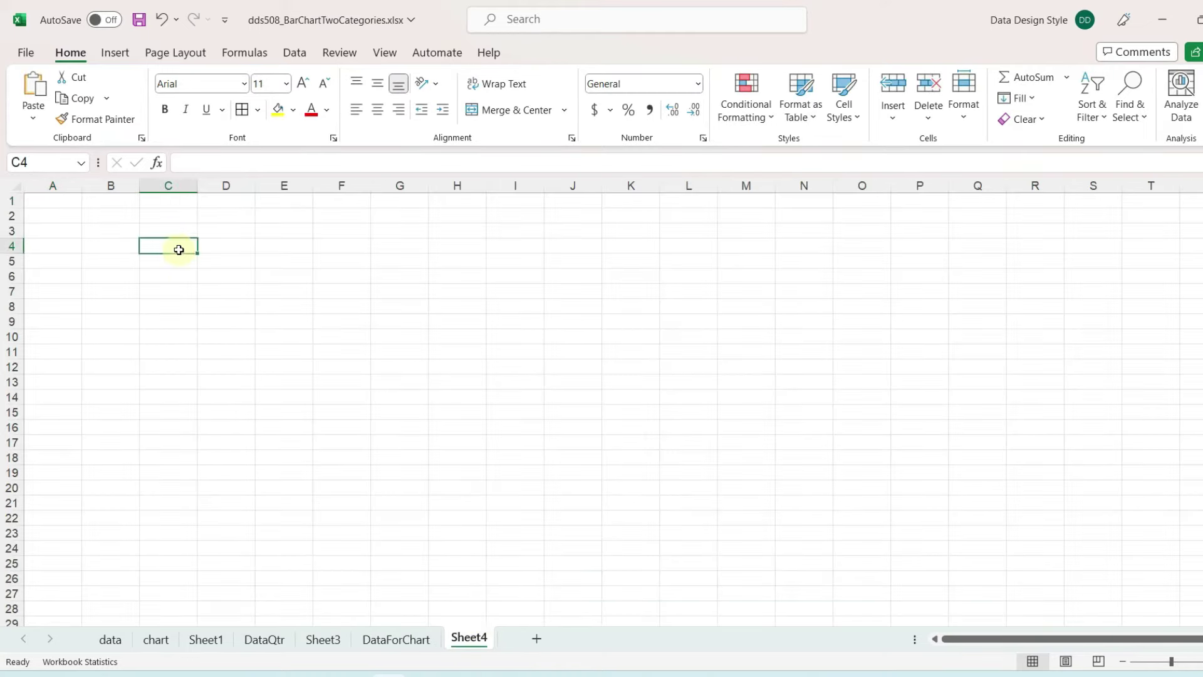
pyautogui.hotkey('ctrl', 'v')
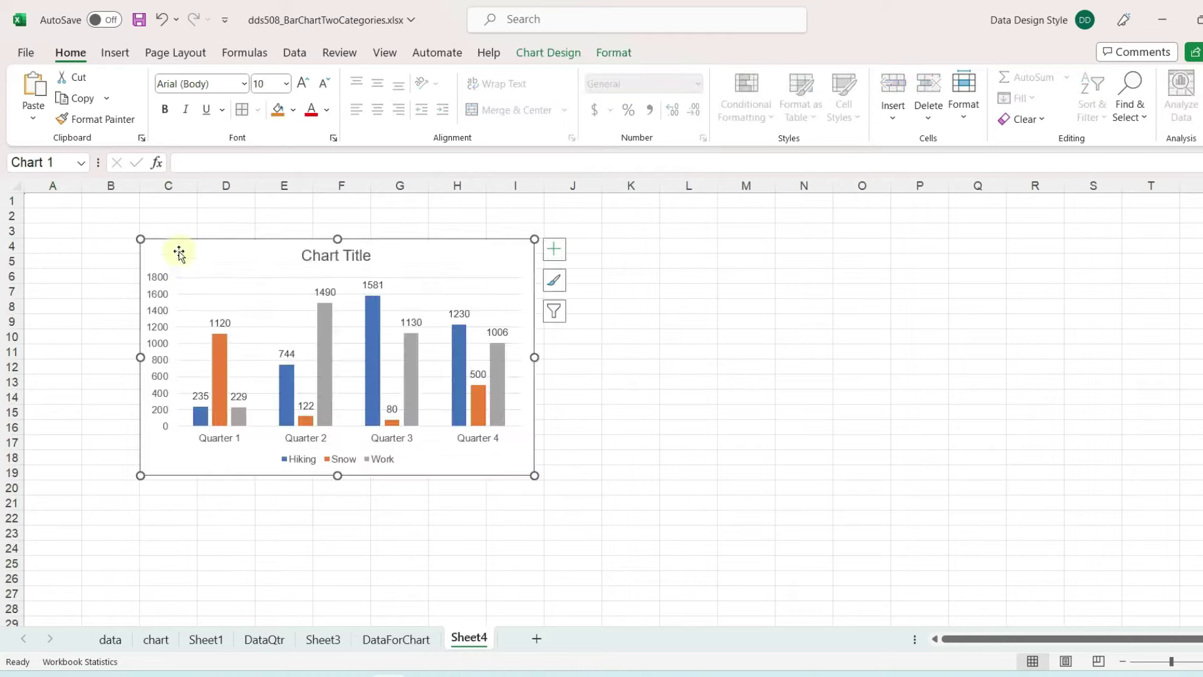
# - Enlarge the pasted chart and move it up toward the sheet's top-left
pyautogui.click(396, 637)
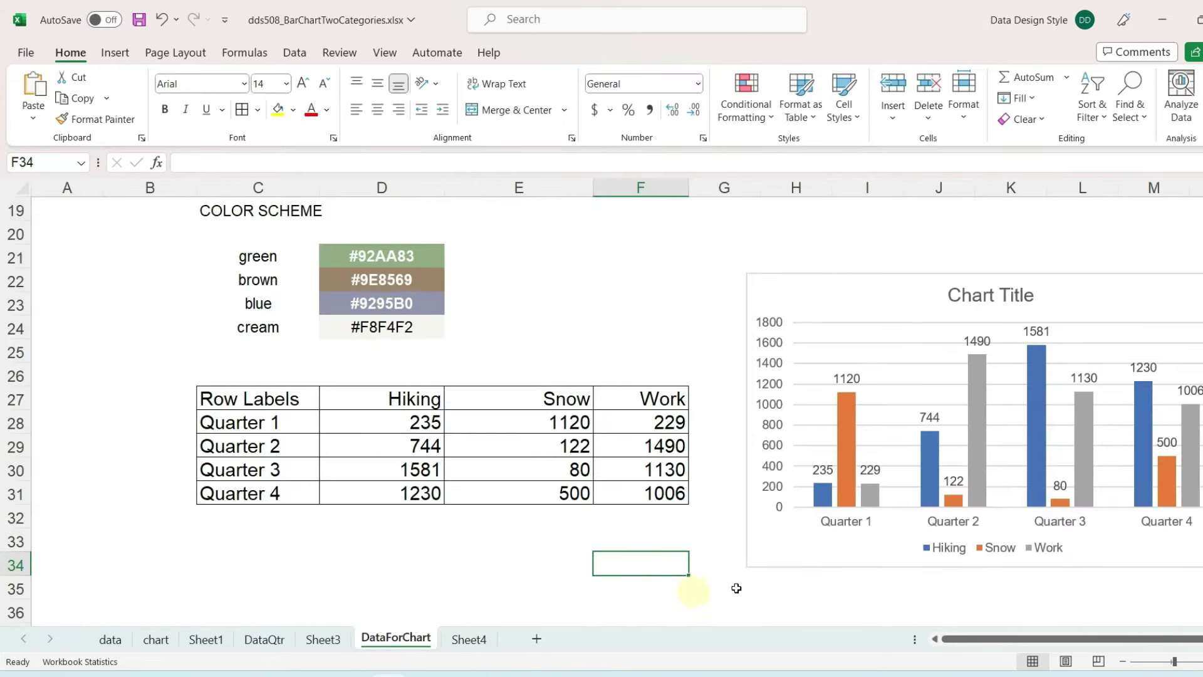
pyautogui.click(469, 639)
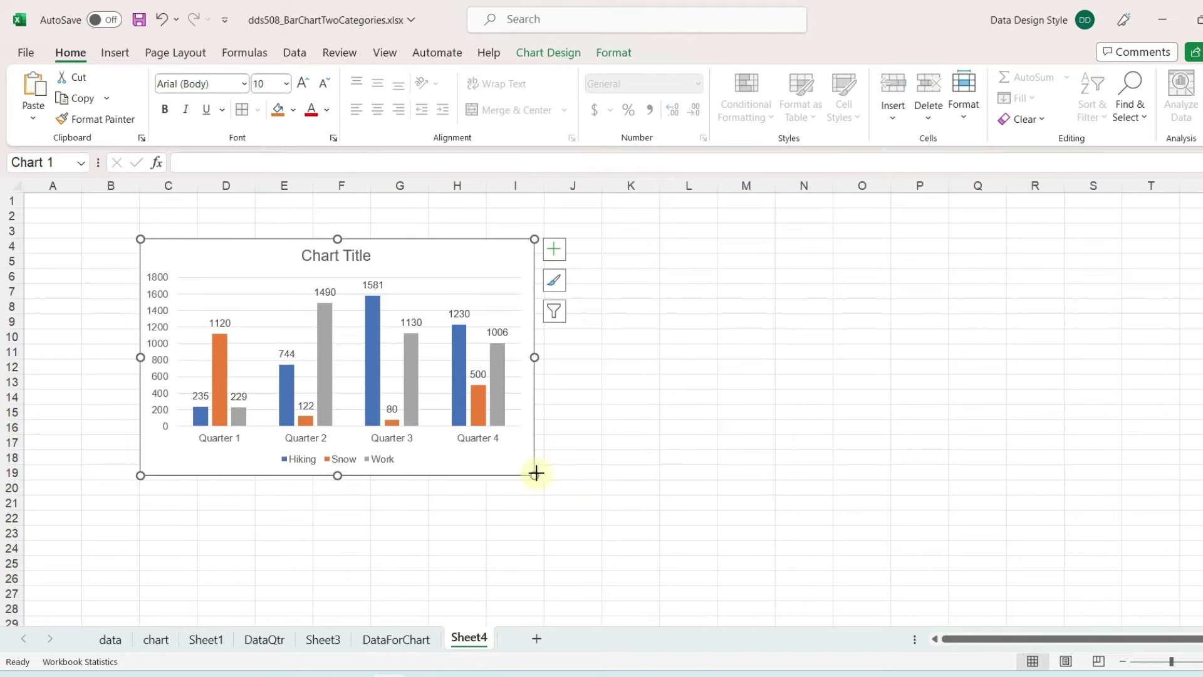
pyautogui.moveTo(536, 473); pyautogui.dragTo(714, 589)
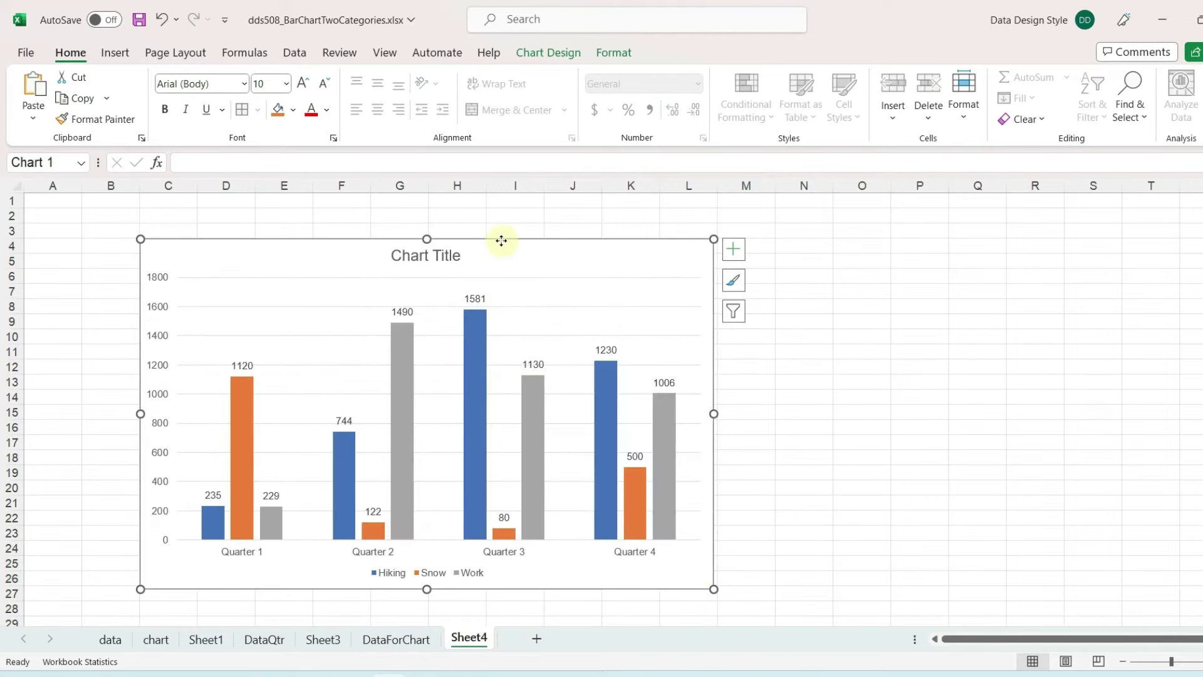
pyautogui.moveTo(501, 241); pyautogui.dragTo(441, 220)
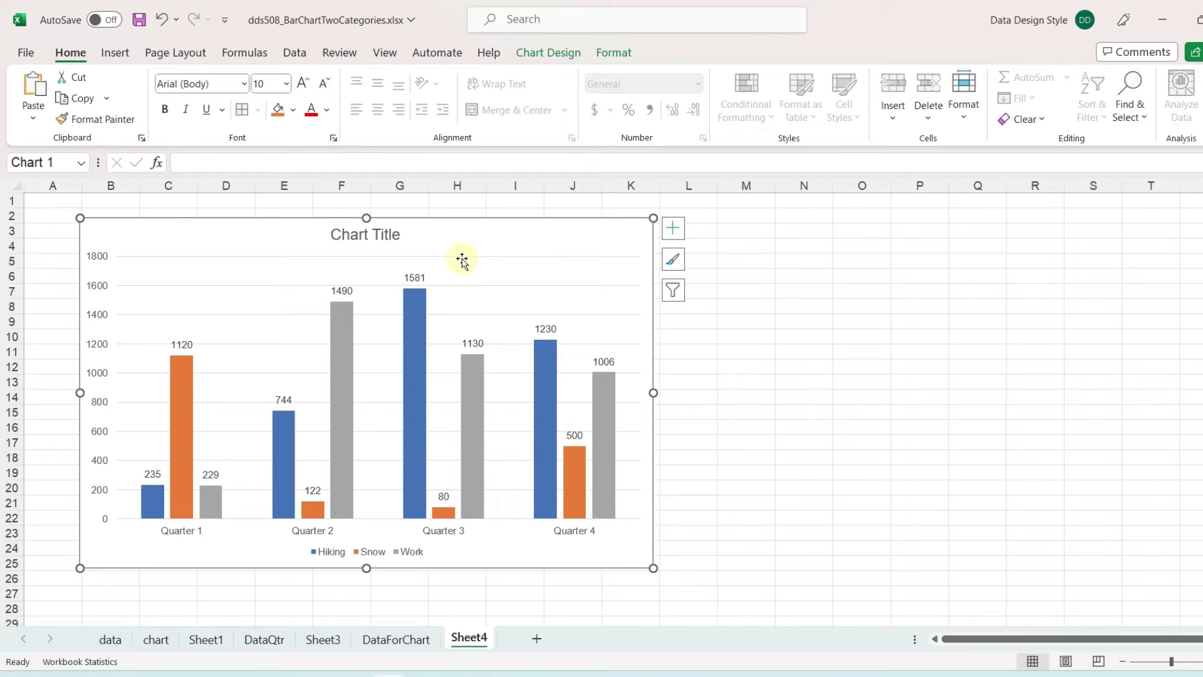
# - Move the chart legend to the top, just under the title
pyautogui.click(694, 464)
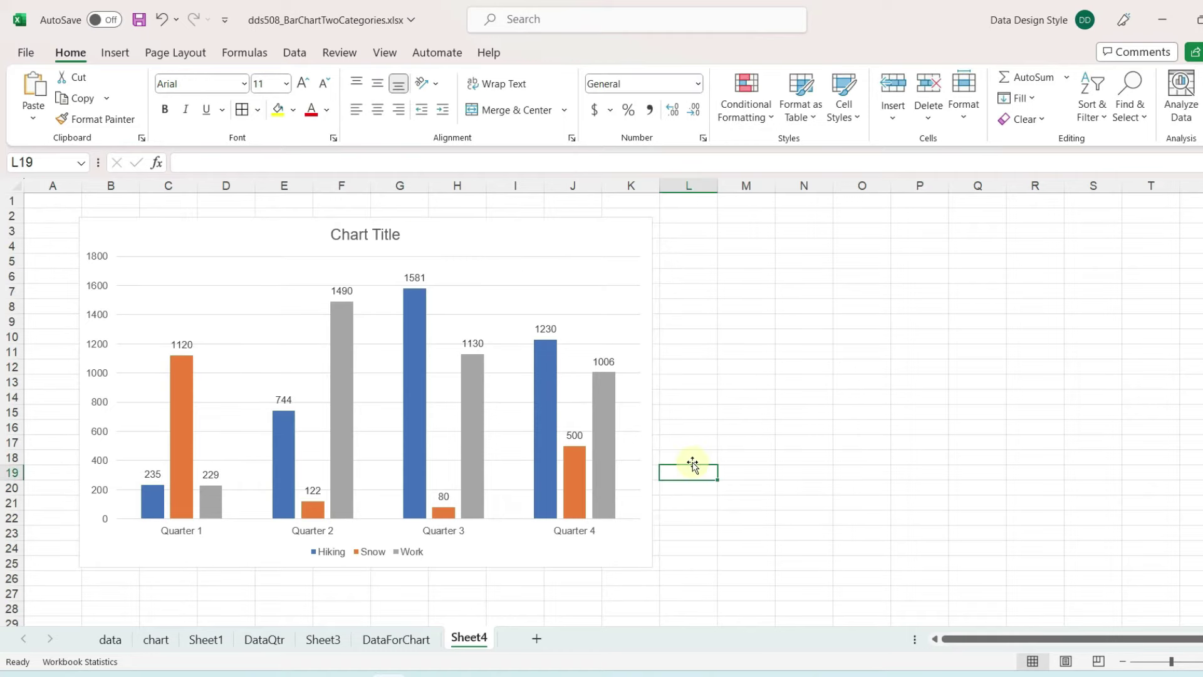
pyautogui.click(423, 555)
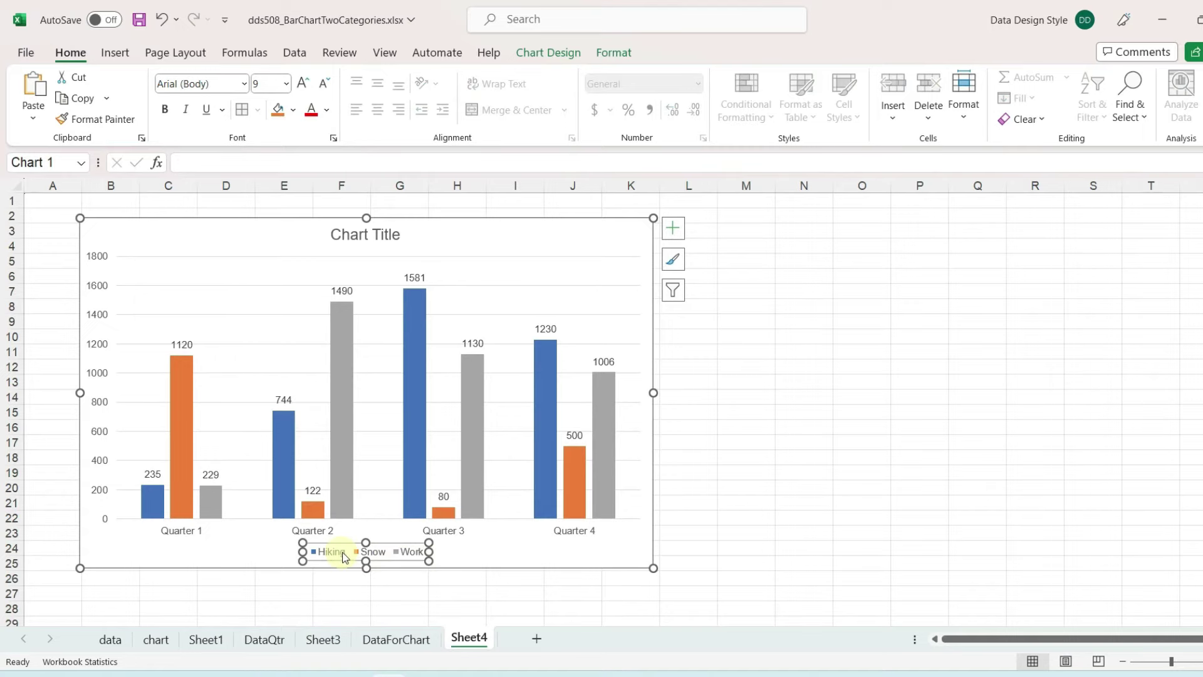
pyautogui.click(673, 228)
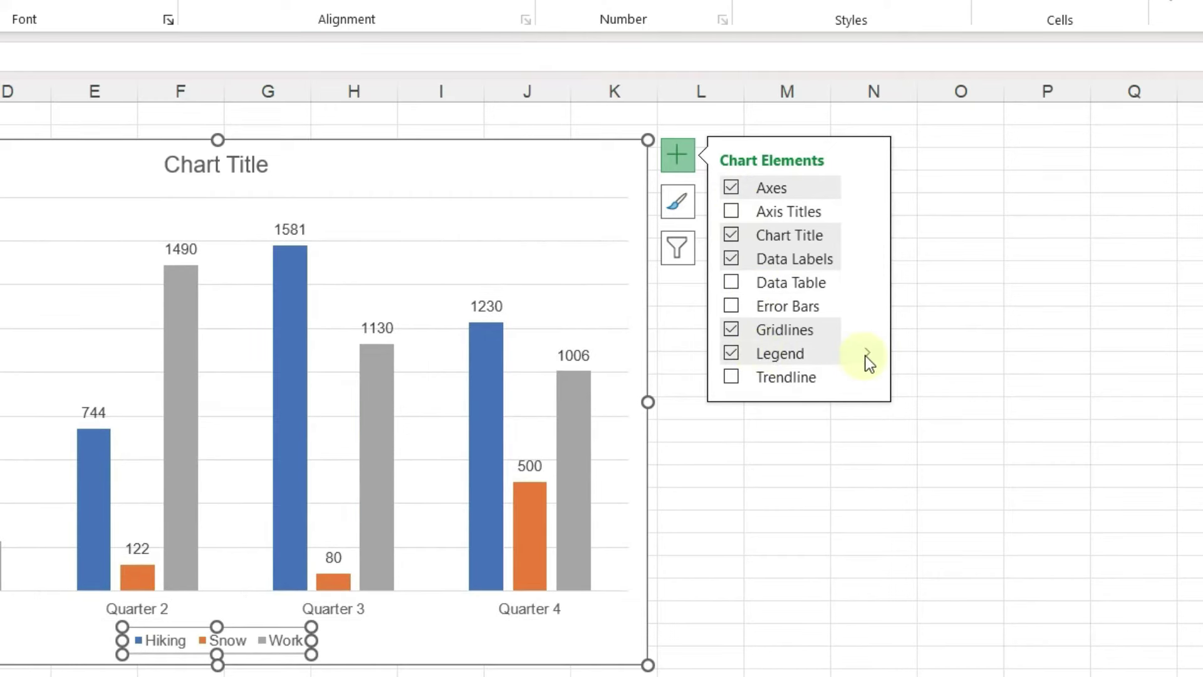
pyautogui.moveTo(870, 352)
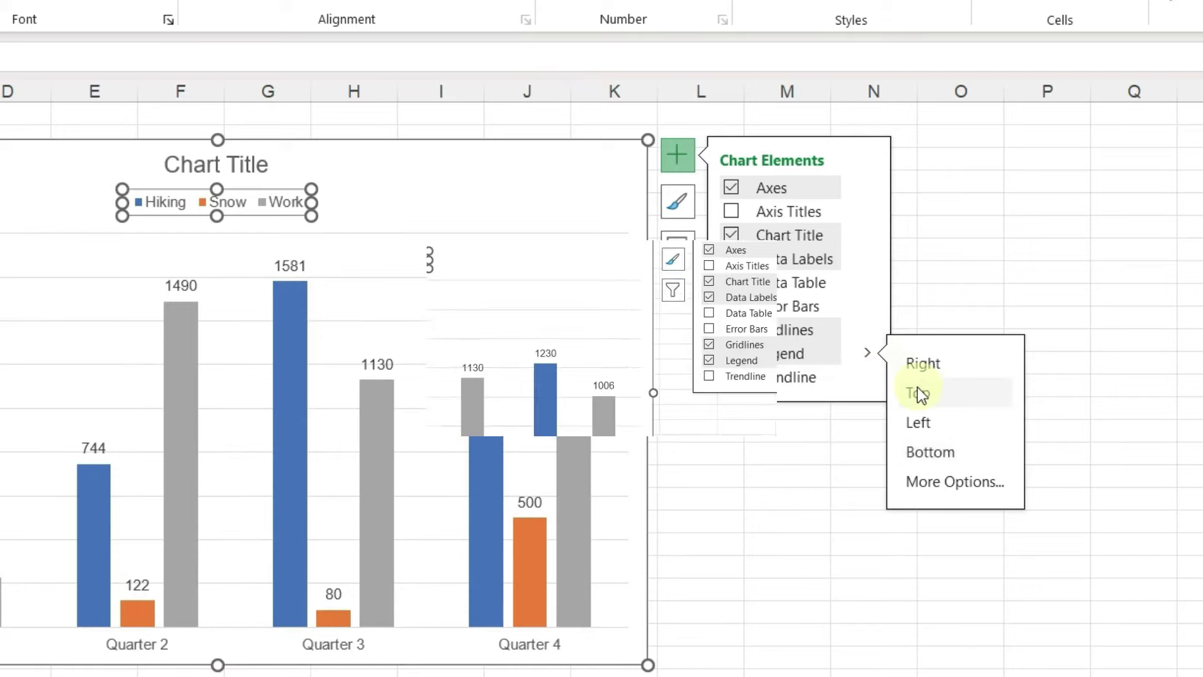
# - Make the legend text 18 pt and black
pyautogui.click(286, 84)
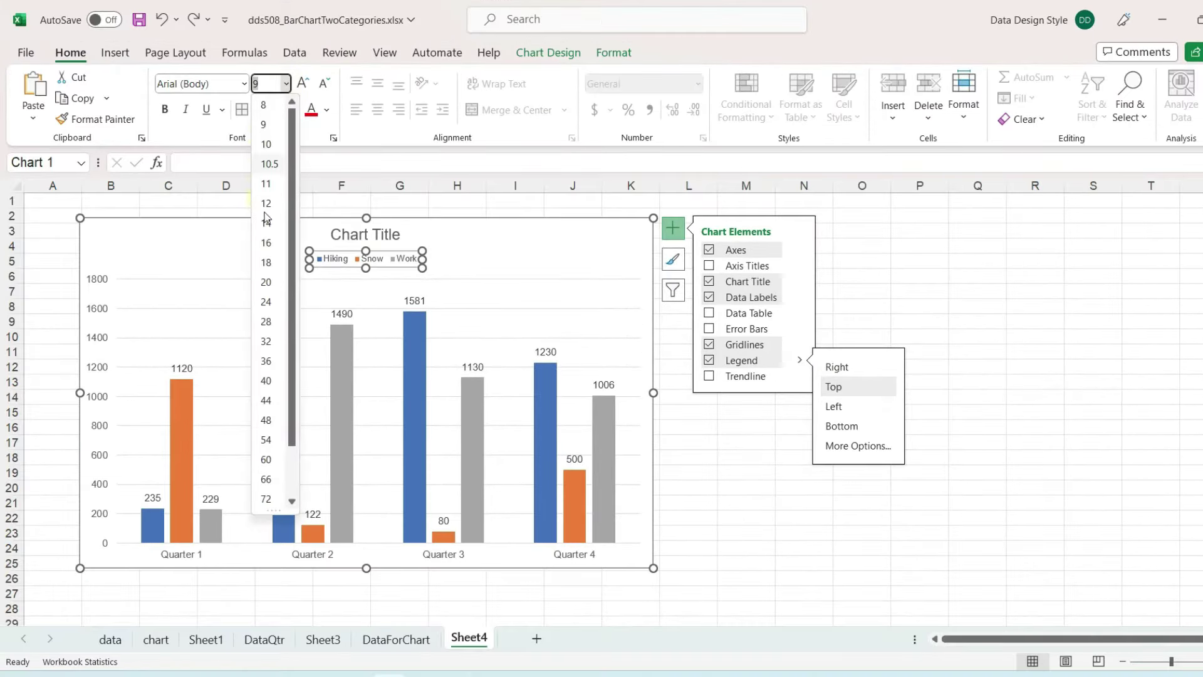
pyautogui.click(266, 263)
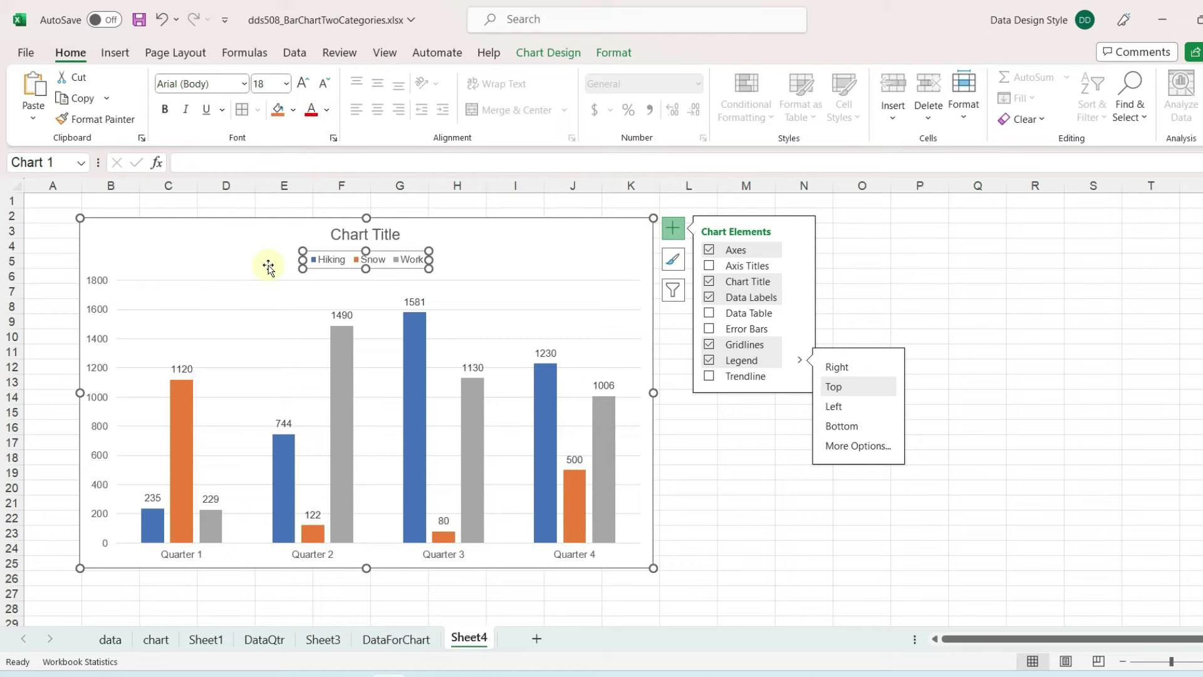
pyautogui.click(326, 111)
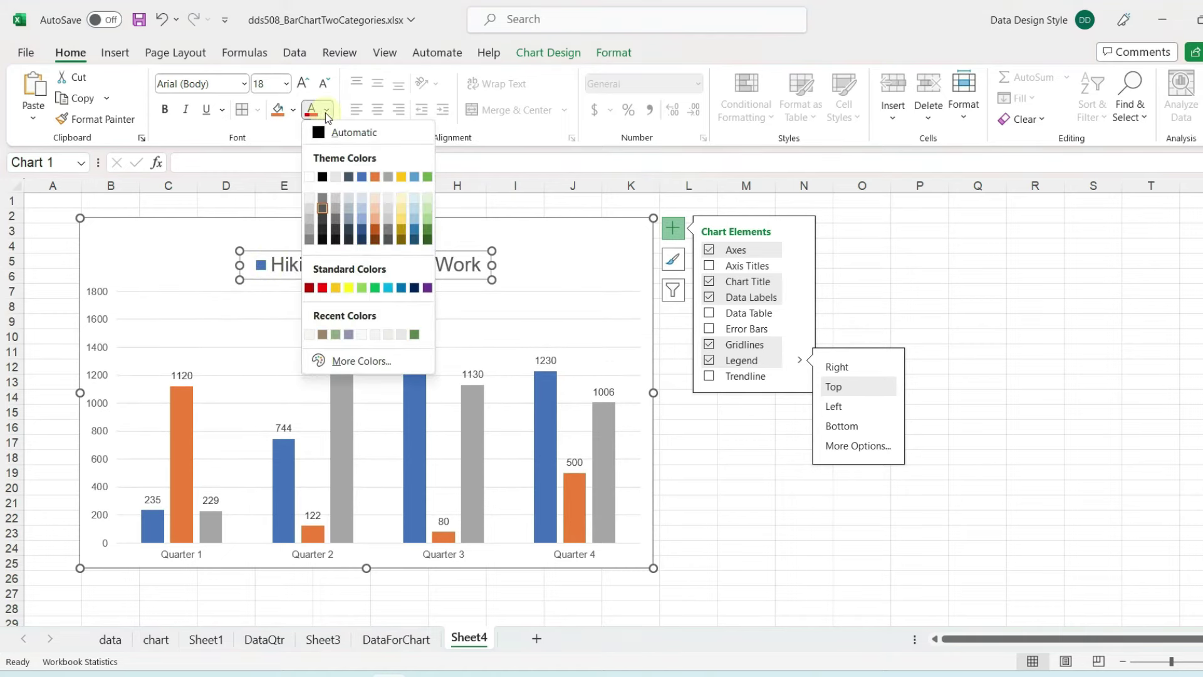
pyautogui.click(323, 178)
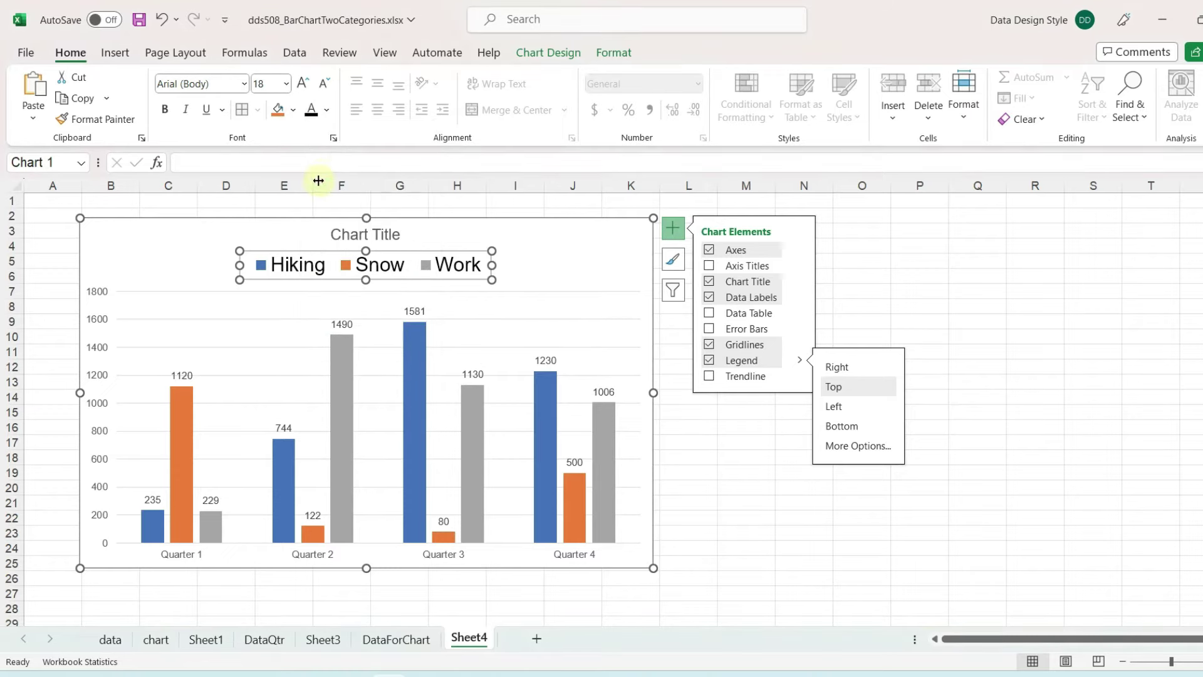
# - Make the Hiking data labels 12 pt black
pyautogui.click(152, 500)
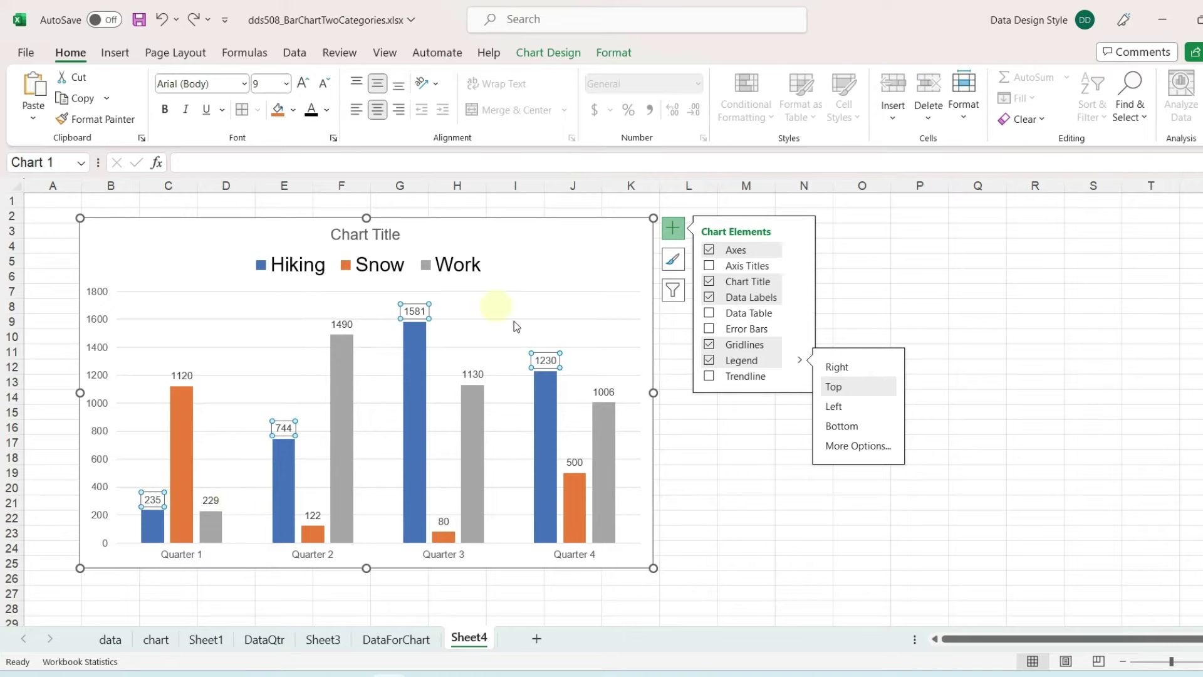
pyautogui.click(287, 88)
pyautogui.click(263, 201)
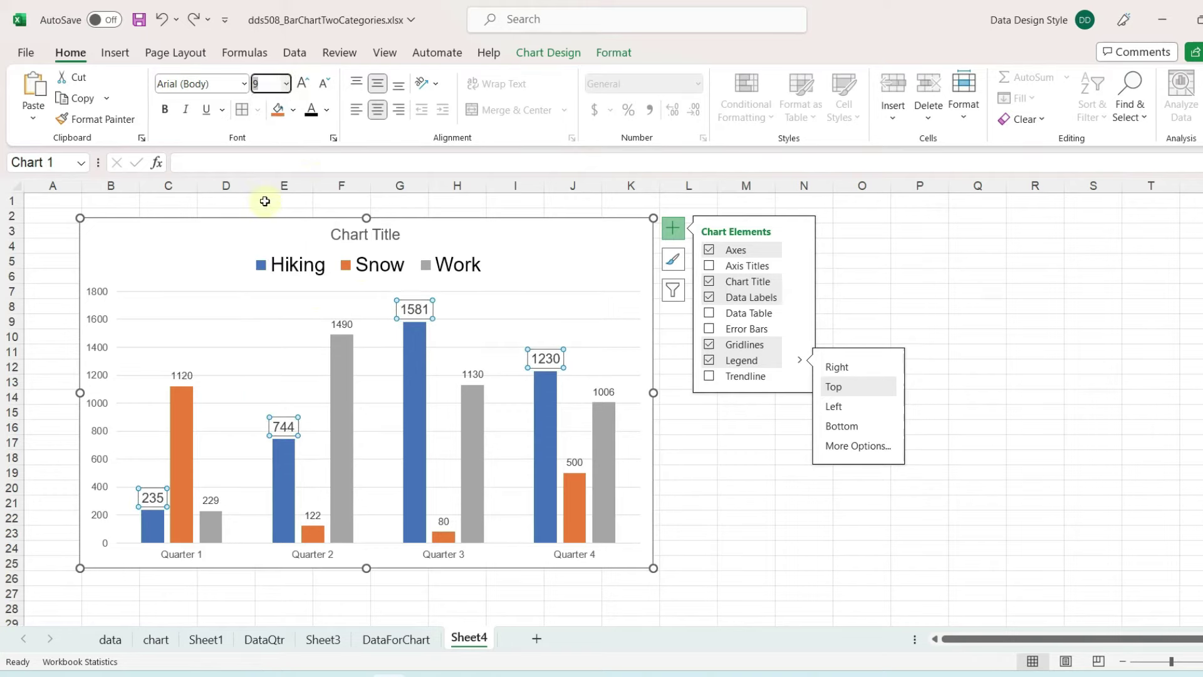
pyautogui.click(327, 110)
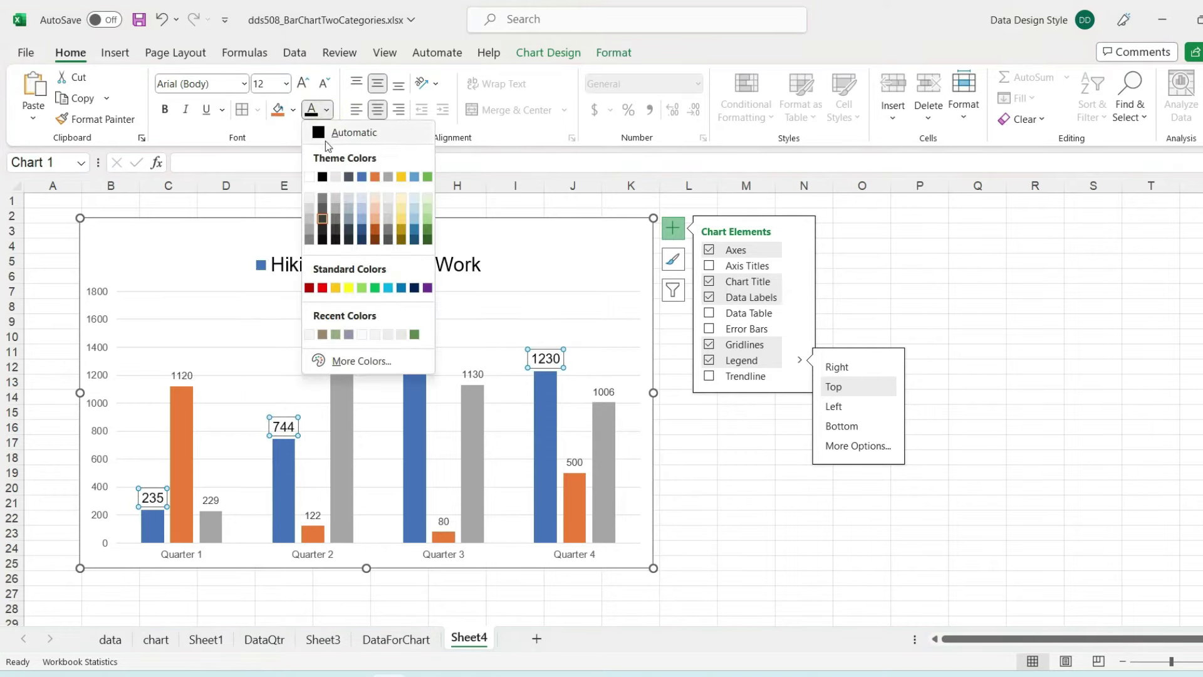
pyautogui.click(322, 177)
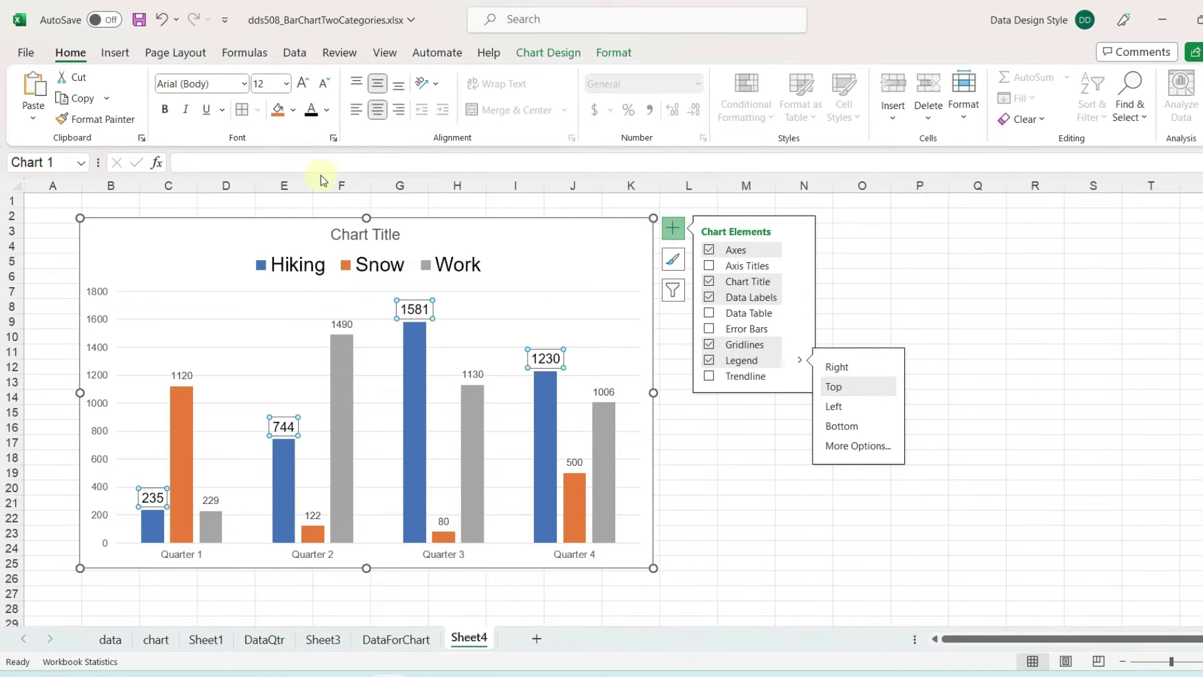
# - Make the Snow data labels 12 pt black
pyautogui.click(182, 374)
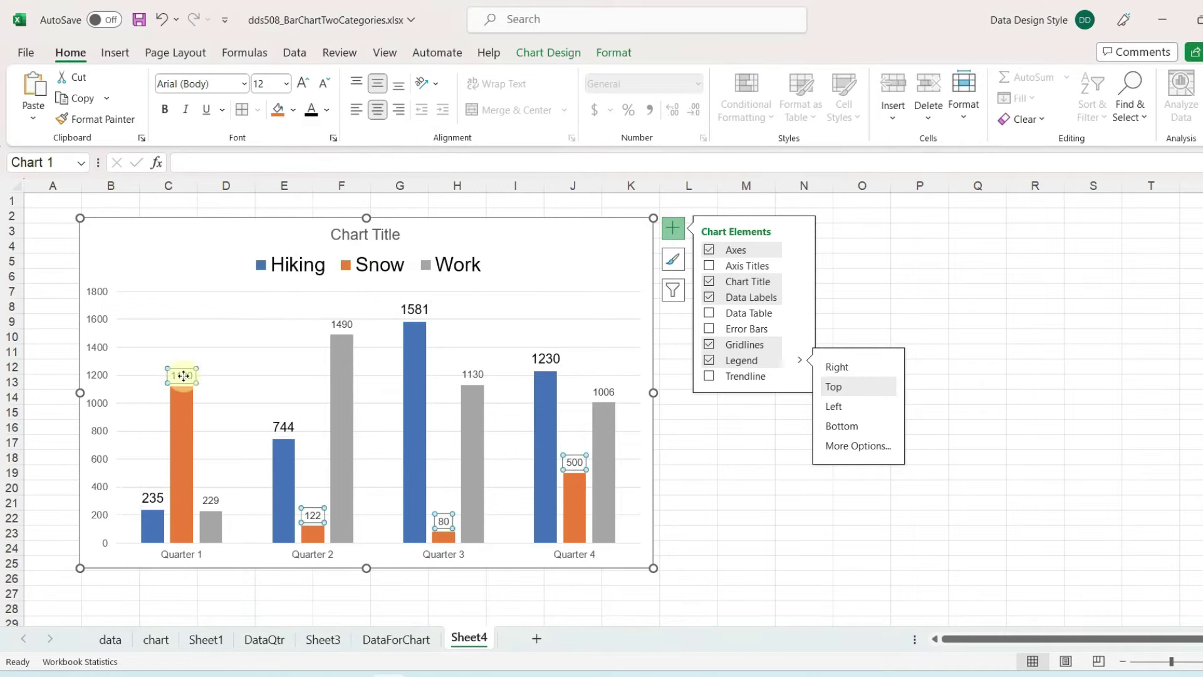
pyautogui.click(286, 86)
pyautogui.click(266, 203)
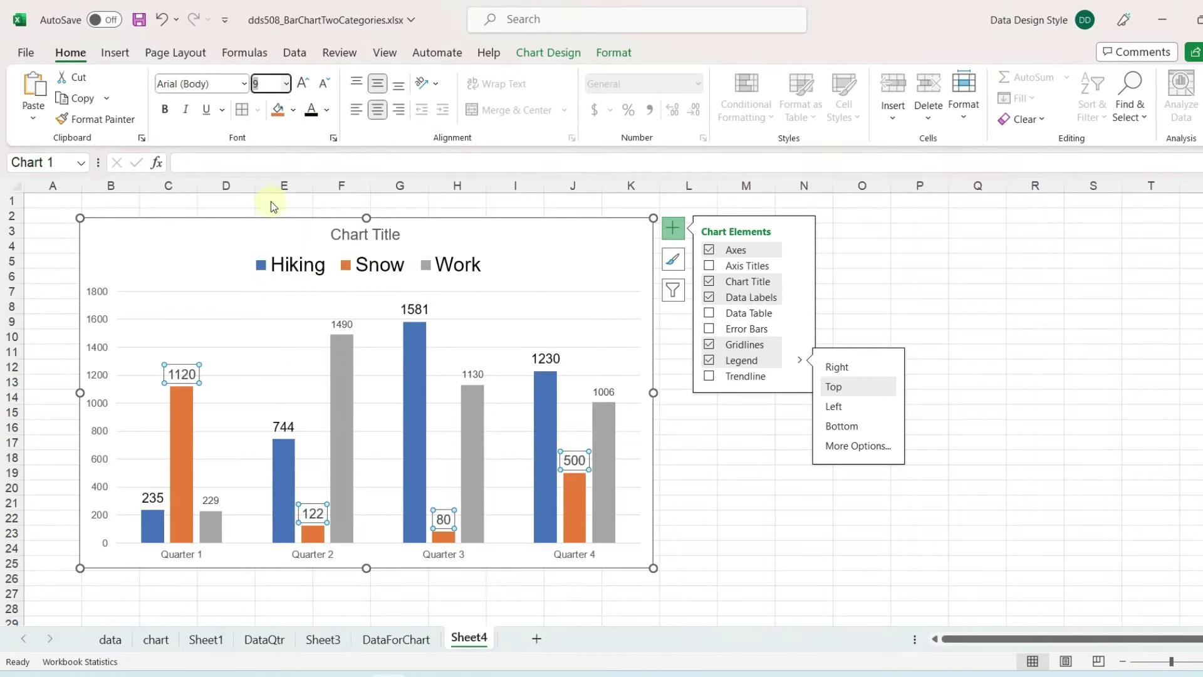
pyautogui.click(326, 112)
pyautogui.click(323, 167)
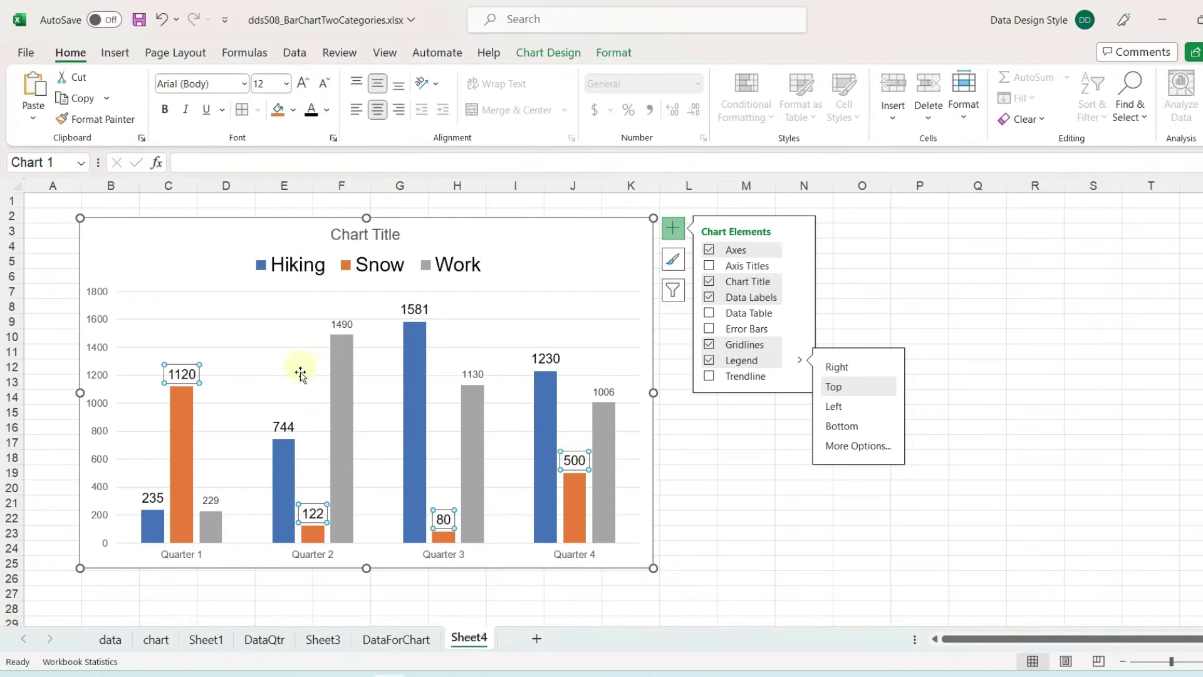
# - Make the Work data labels 12 pt black
pyautogui.click(212, 499)
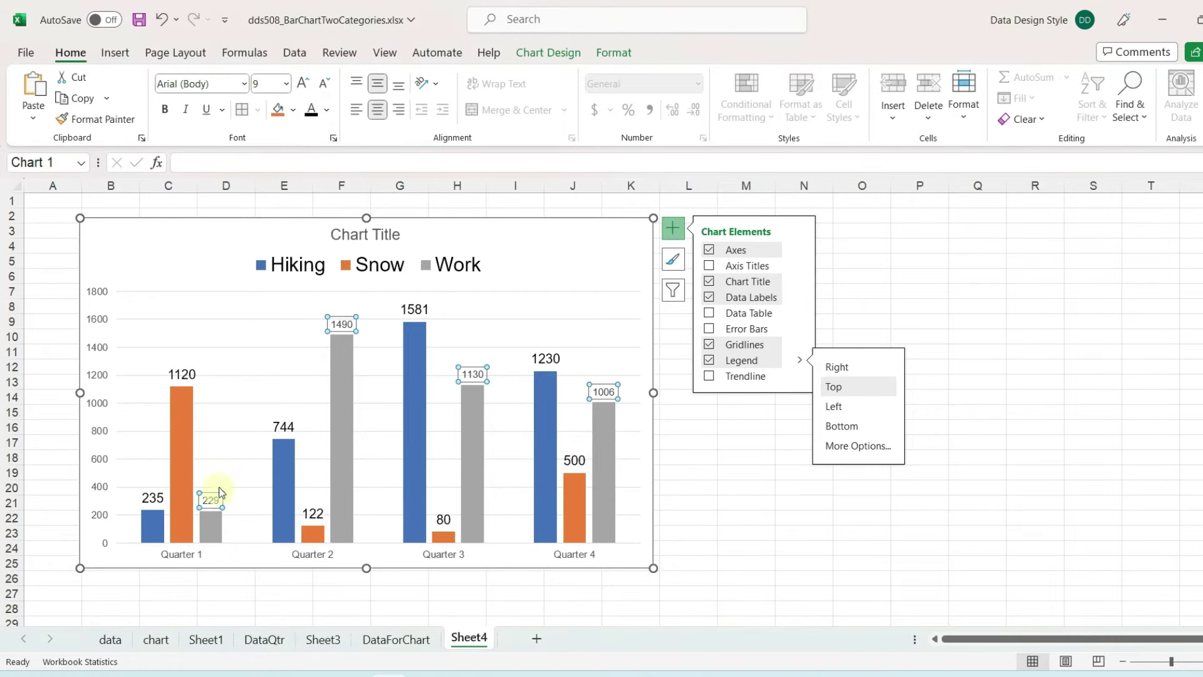
pyautogui.click(286, 89)
pyautogui.click(266, 202)
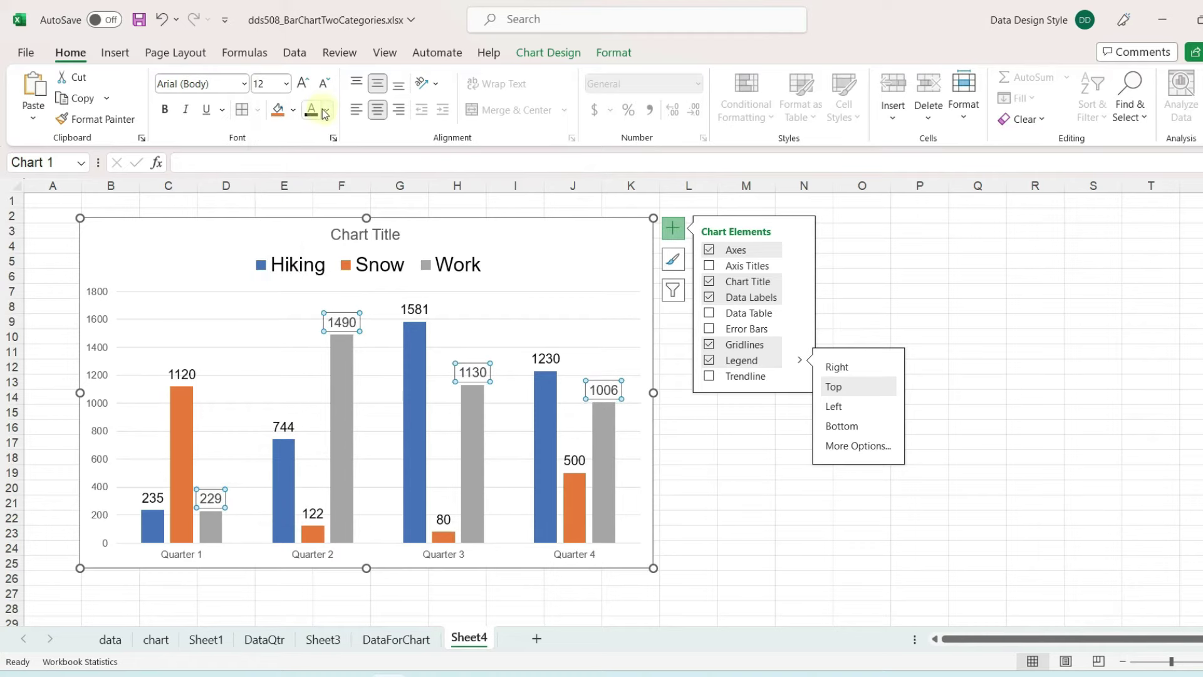
pyautogui.click(327, 112)
pyautogui.click(322, 177)
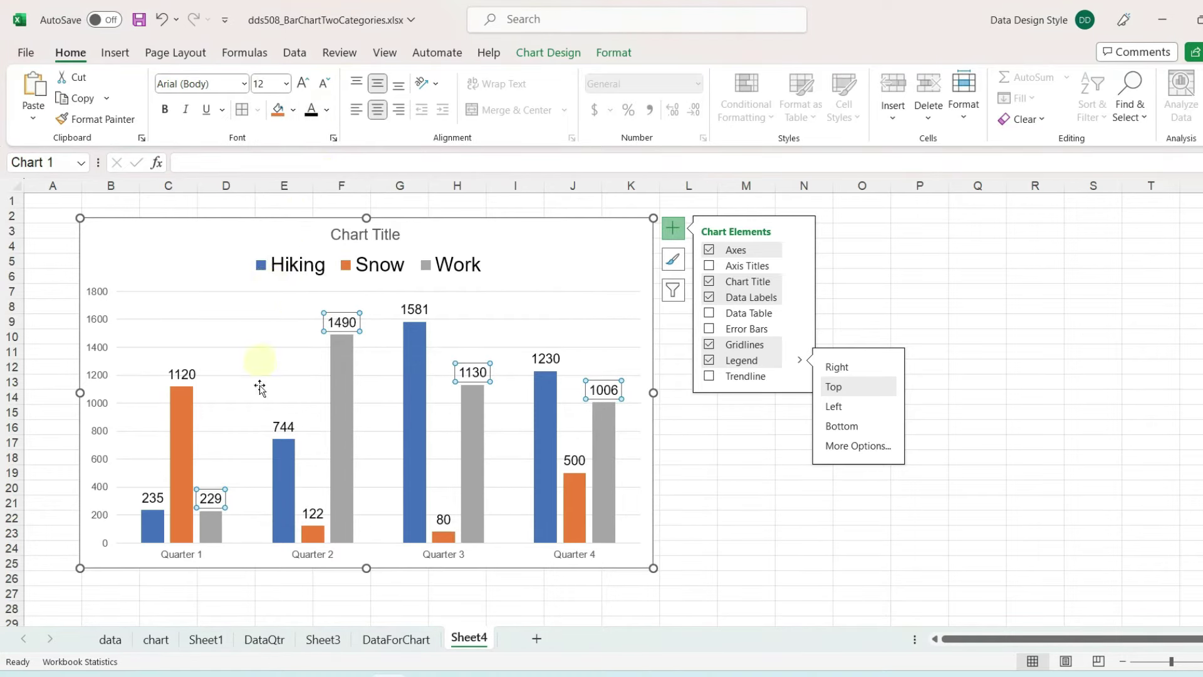
# - Make the Quarter axis labels 14 pt black, then select the horizontal gridlines
pyautogui.click(326, 555)
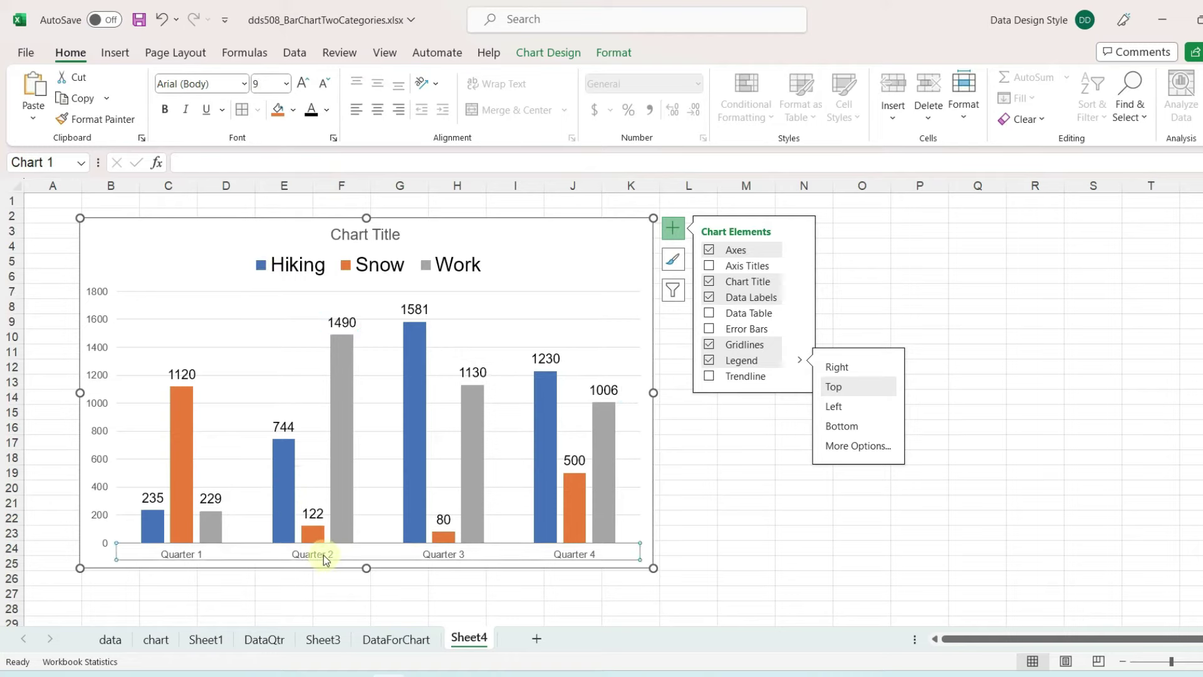
pyautogui.click(287, 83)
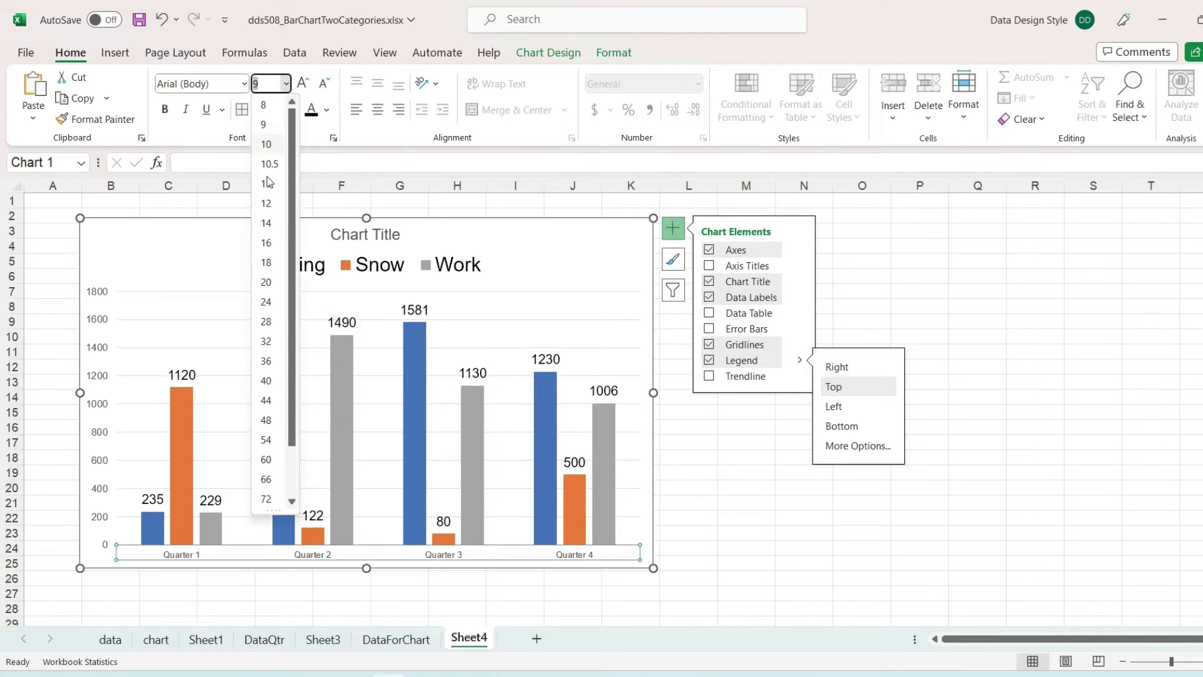
pyautogui.click(268, 223)
pyautogui.click(325, 113)
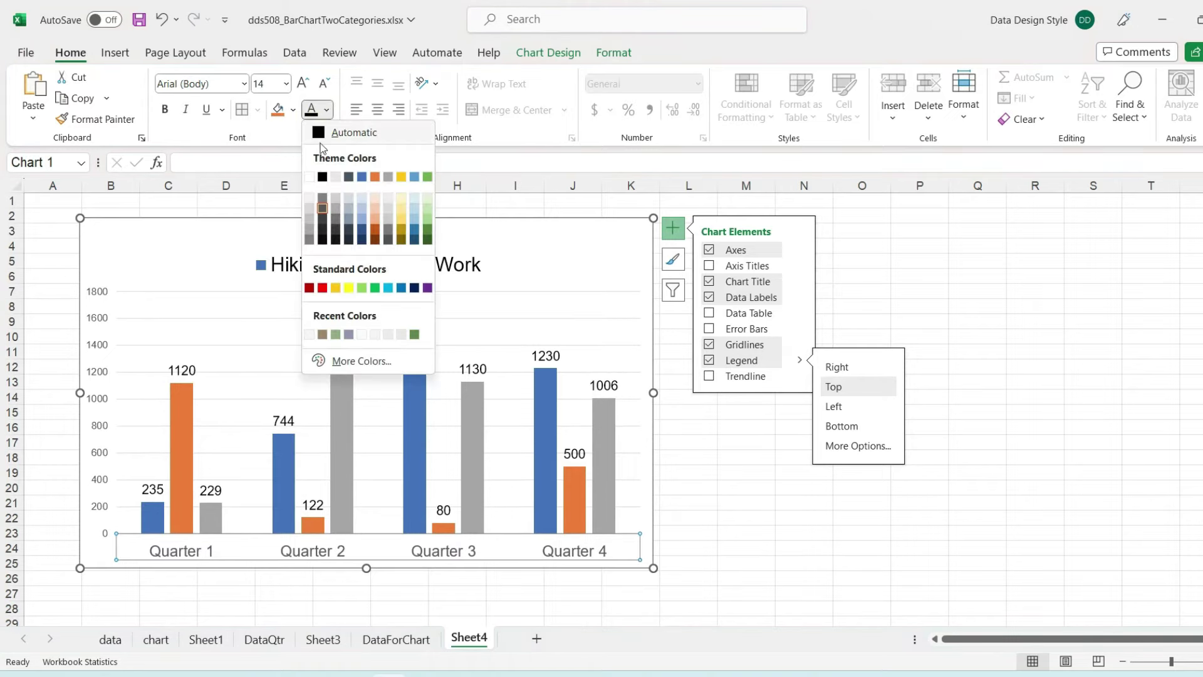
pyautogui.click(322, 174)
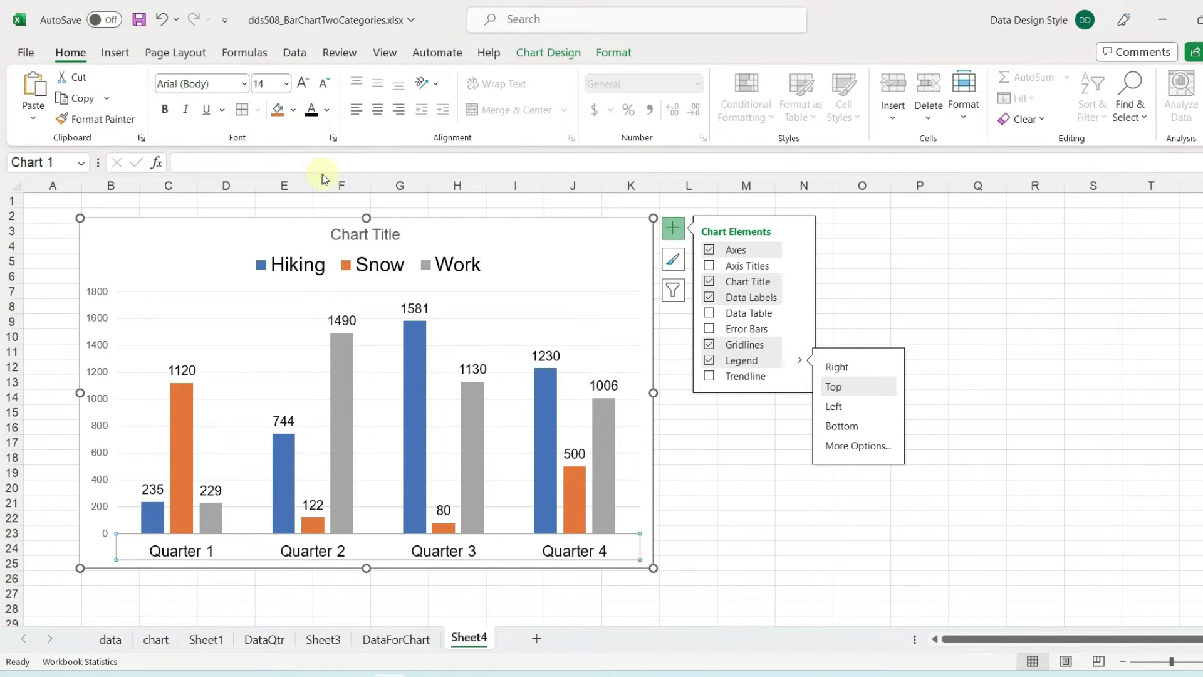
pyautogui.click(196, 347)
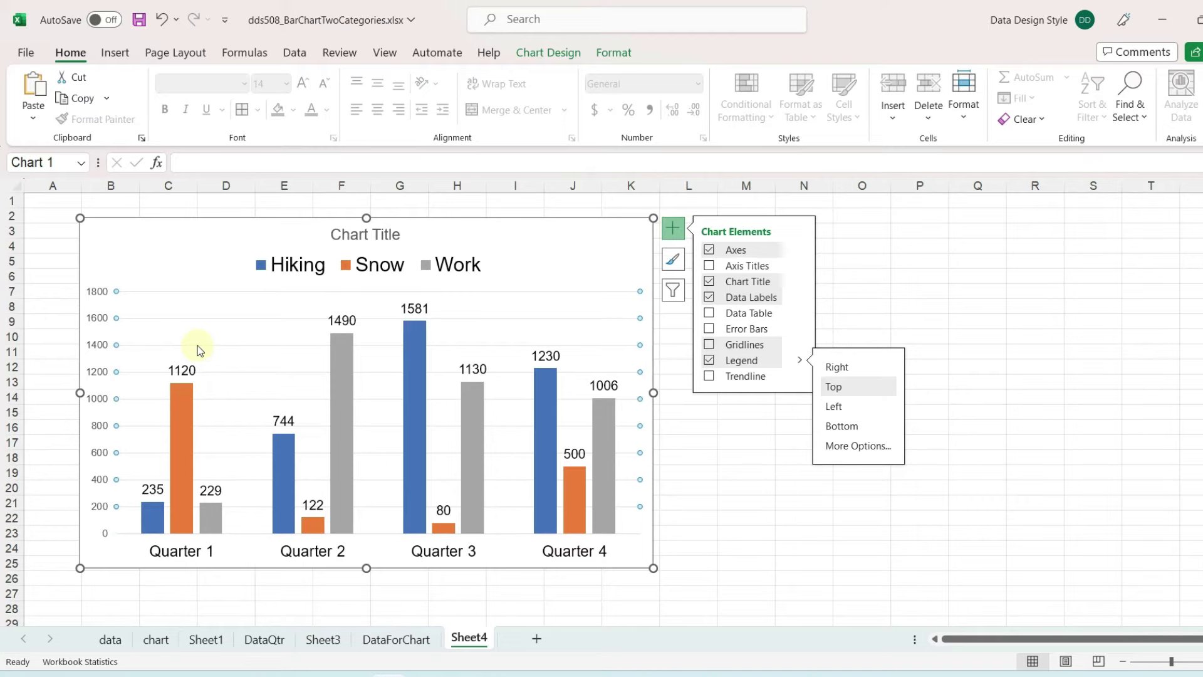
# - Delete the horizontal gridlines and the vertical value axis
pyautogui.click(197, 347)
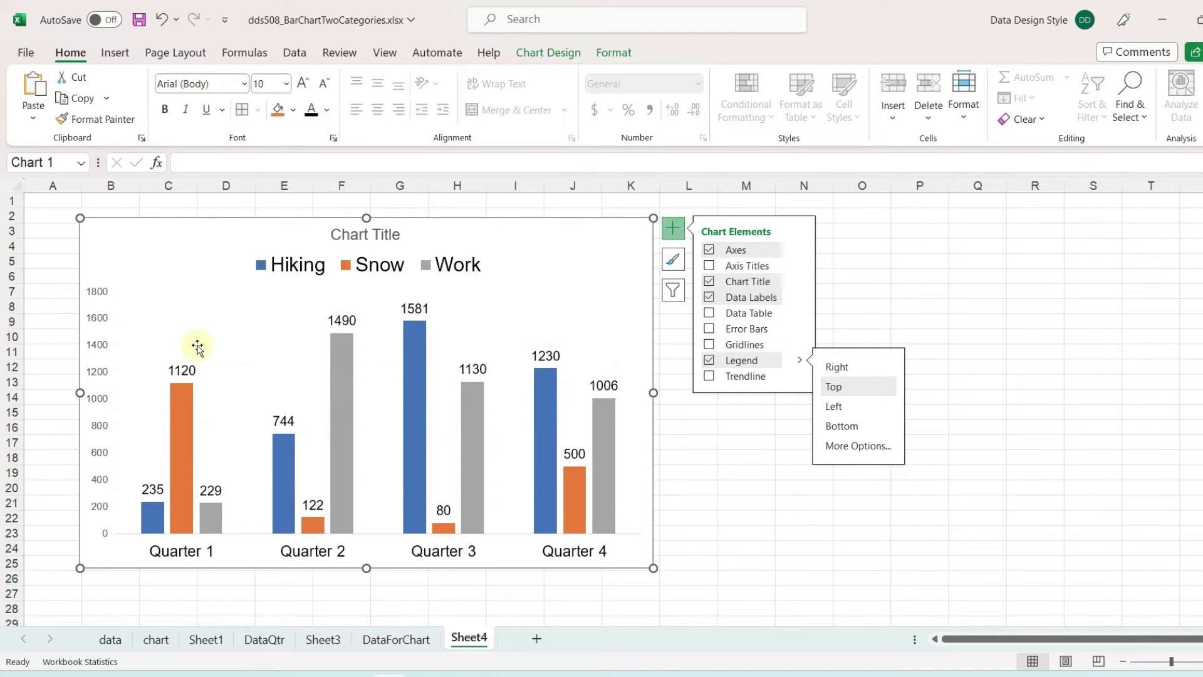
pyautogui.click(107, 318)
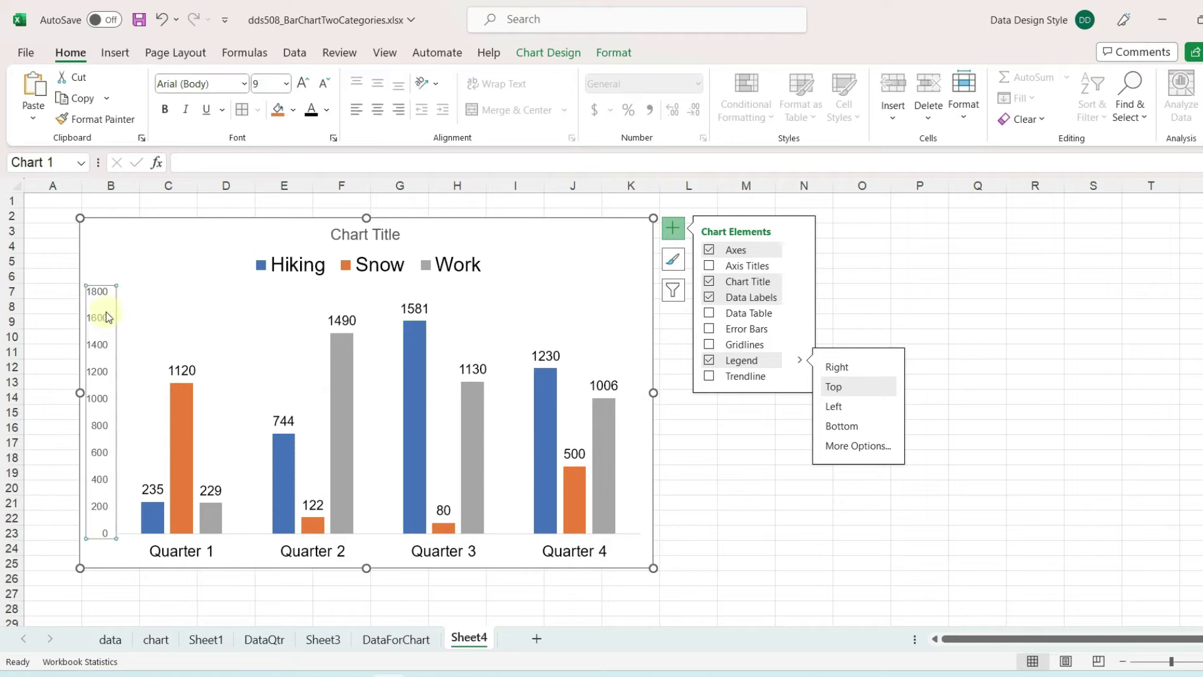
pyautogui.press('Delete')
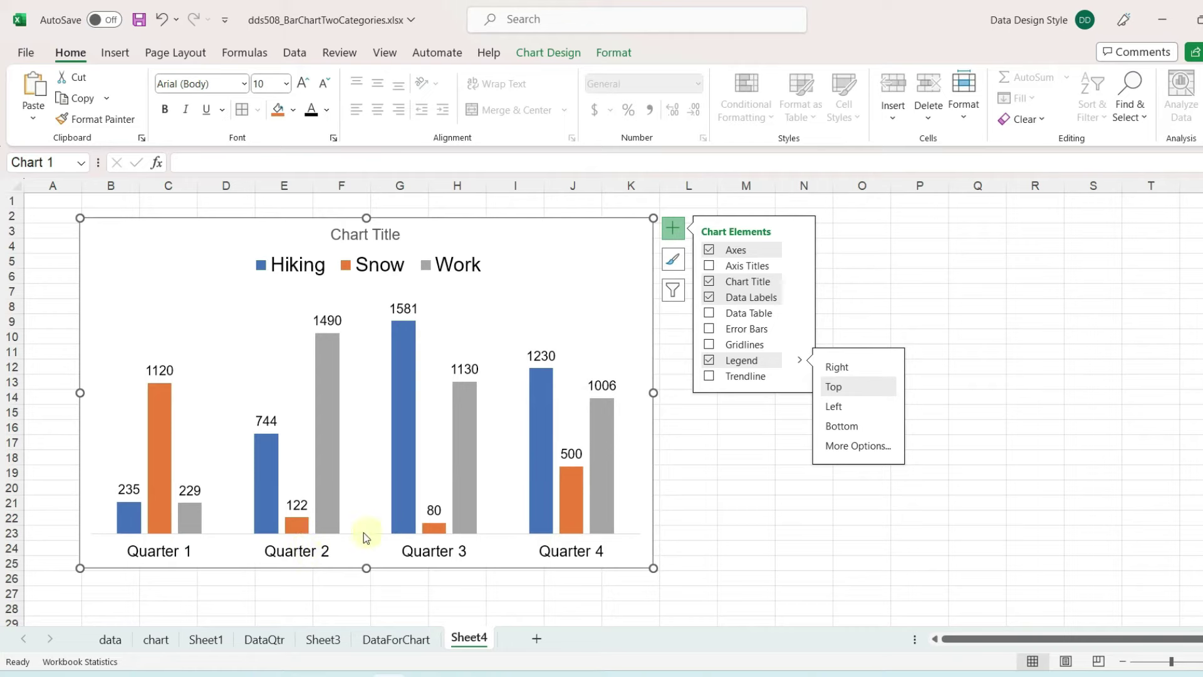
# - Open Format Axis for the Quarter category axis
pyautogui.click(309, 558)
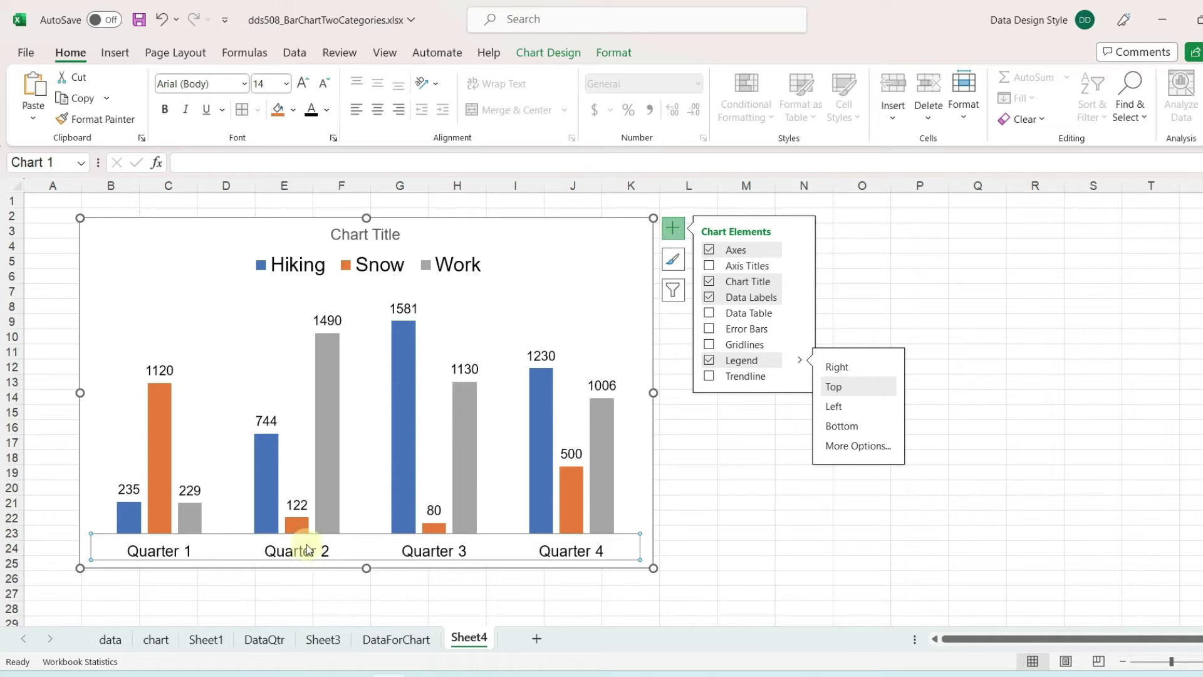
pyautogui.rightClick(309, 550)
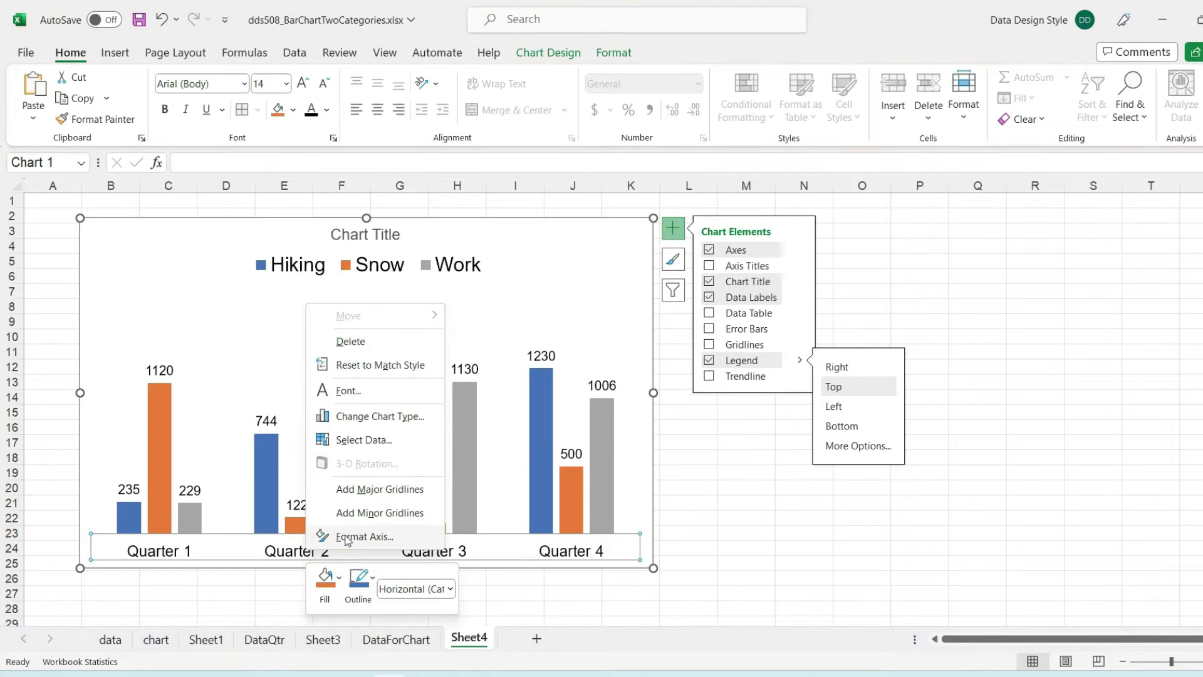
pyautogui.click(347, 538)
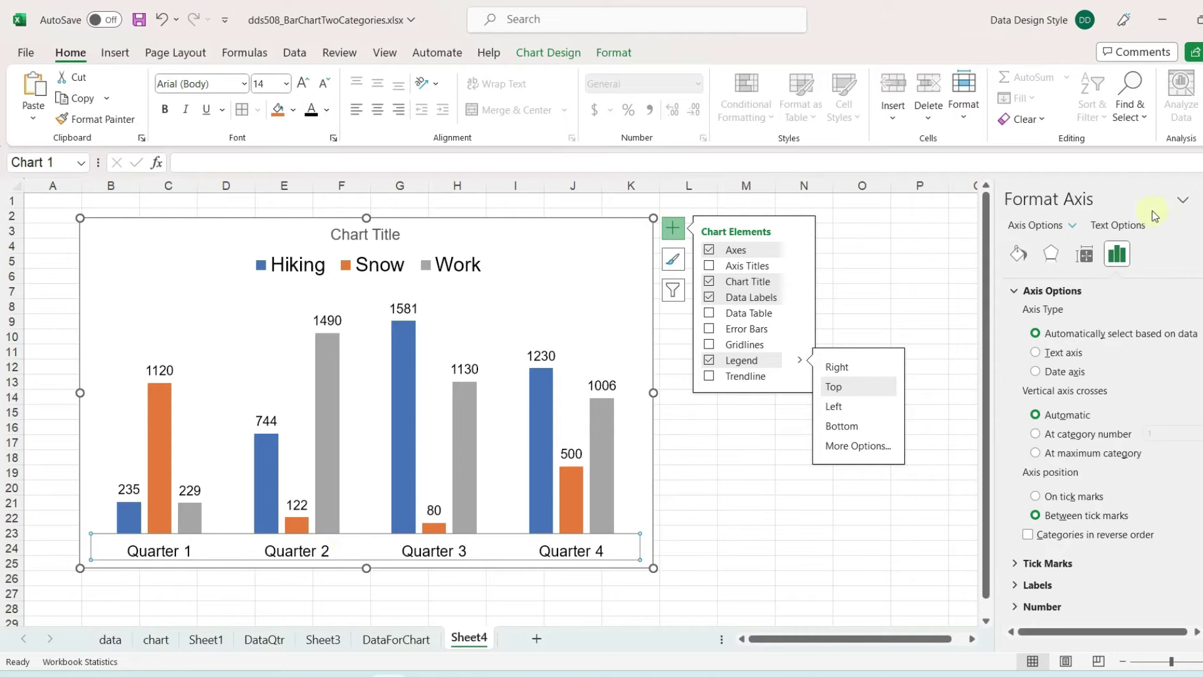
pyautogui.click(1199, 200)
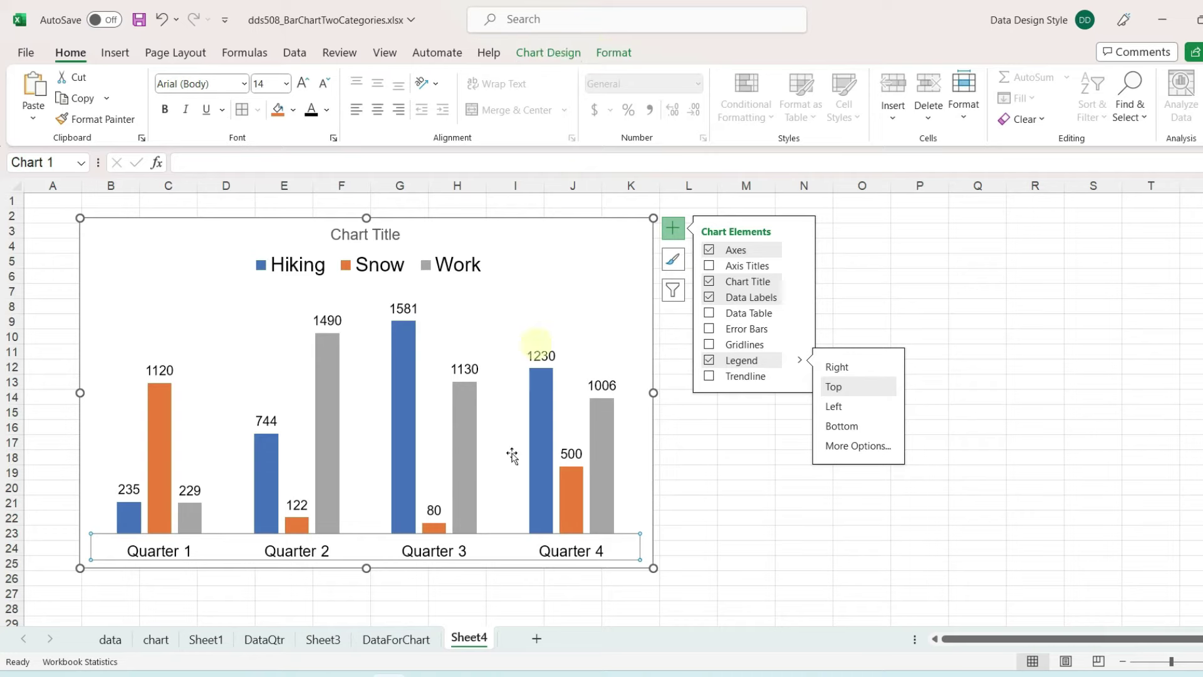
pyautogui.click(614, 56)
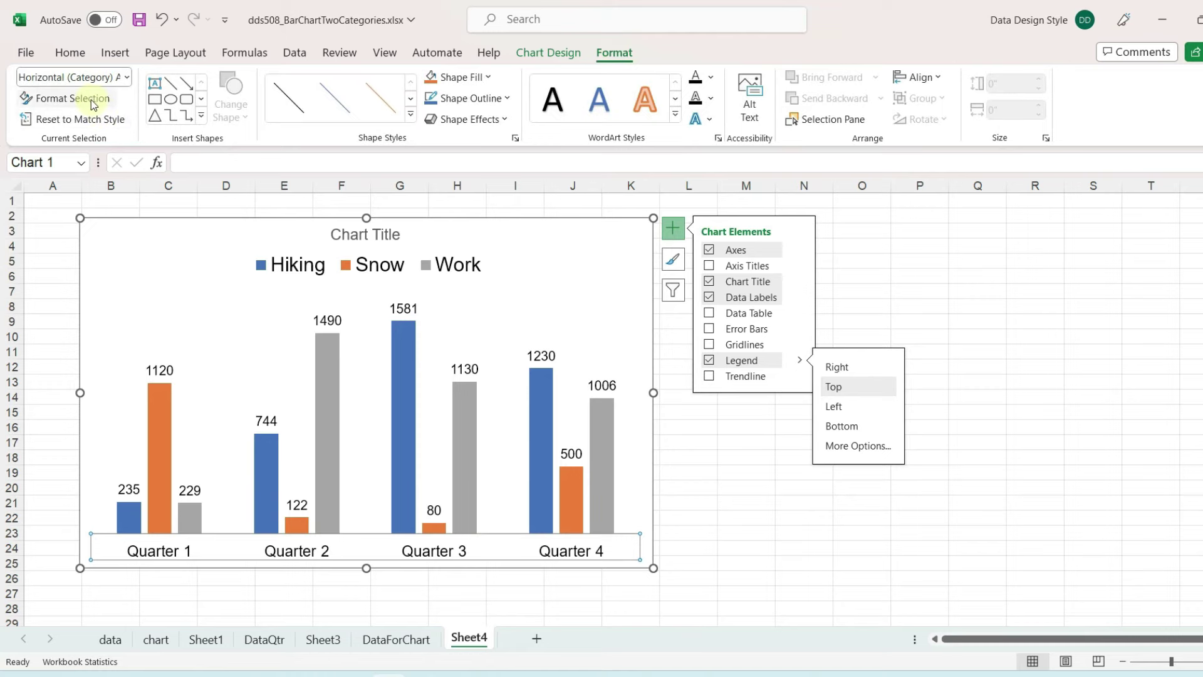
pyautogui.click(92, 100)
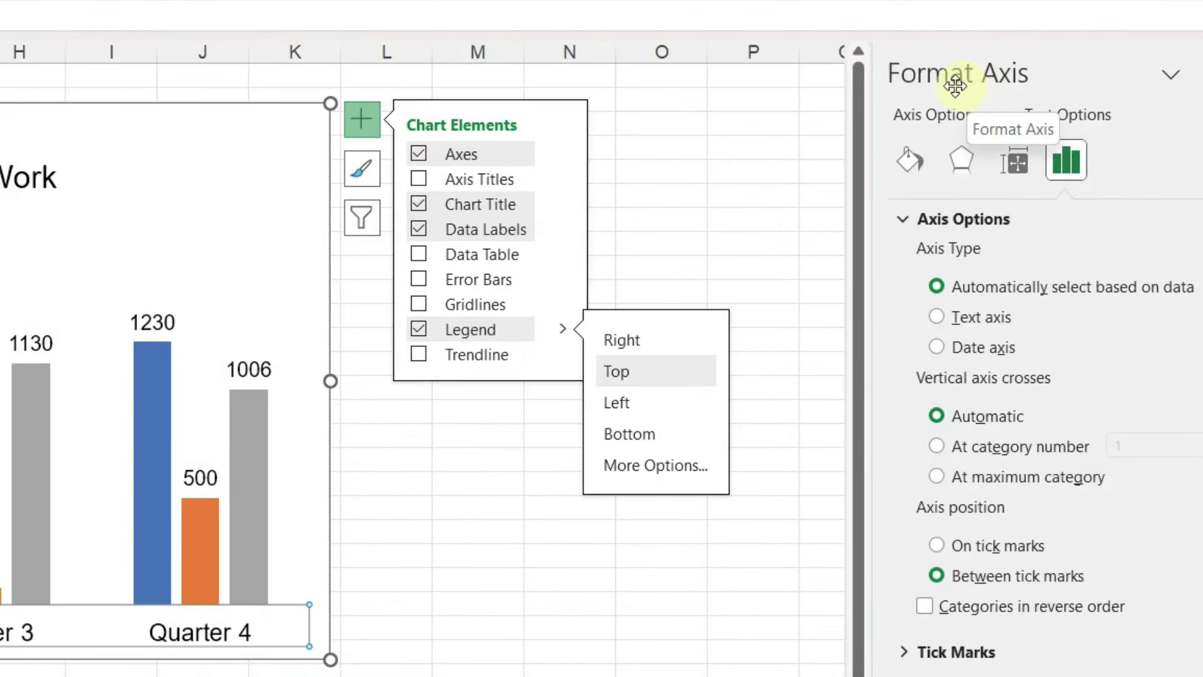
# - Set the Quarter axis line to solid black in Format Axis Fill & Line
pyautogui.click(912, 158)
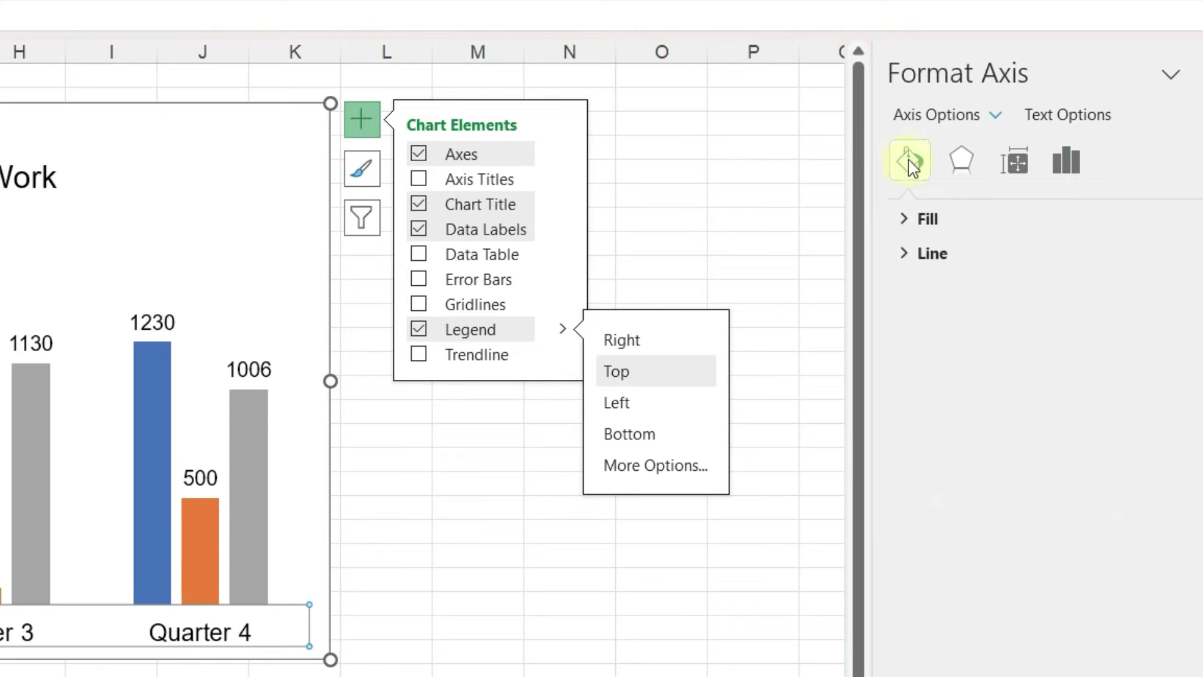
pyautogui.click(929, 256)
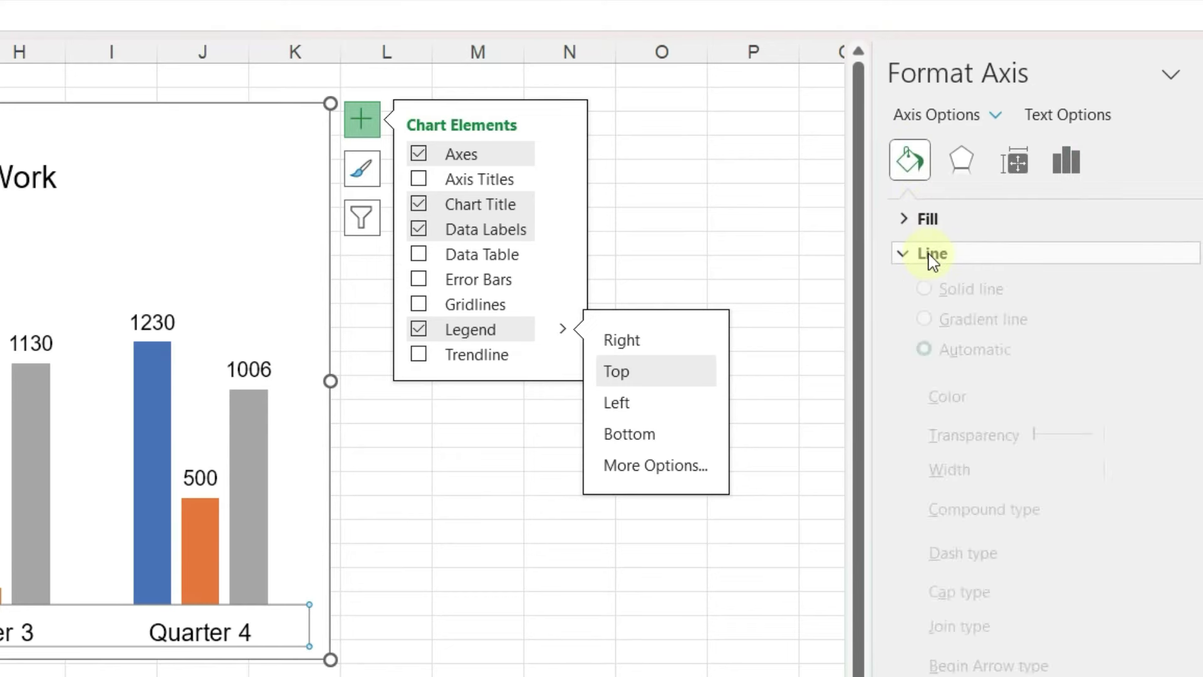
pyautogui.click(927, 324)
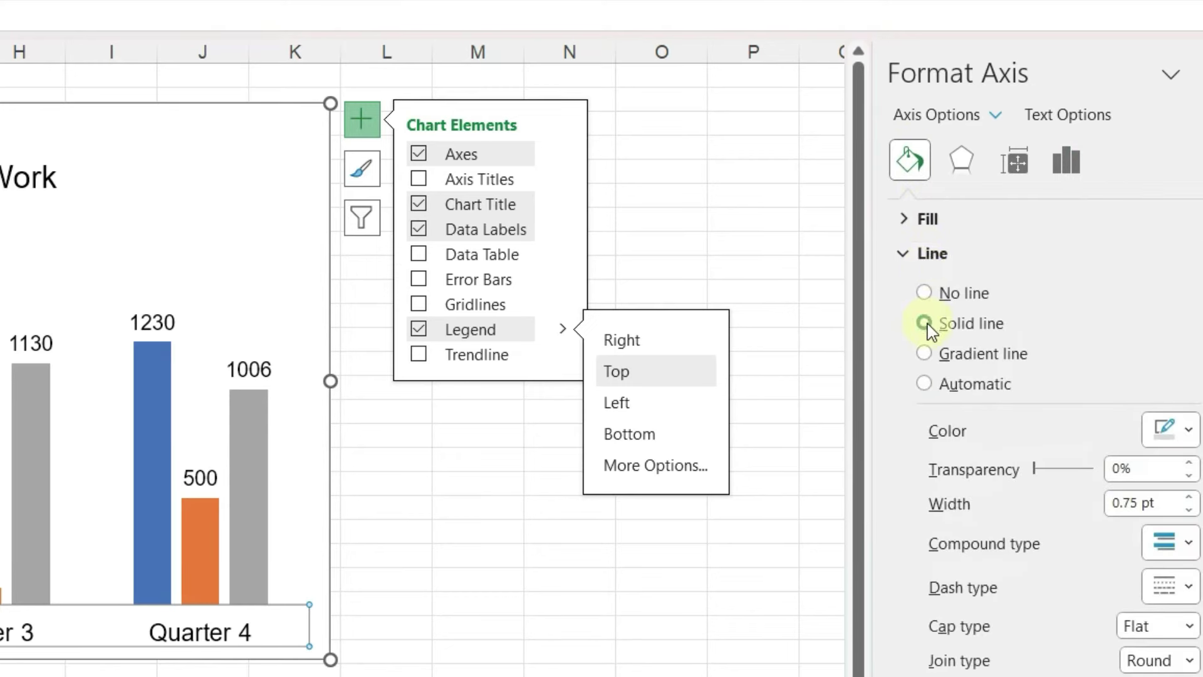
pyautogui.click(1189, 433)
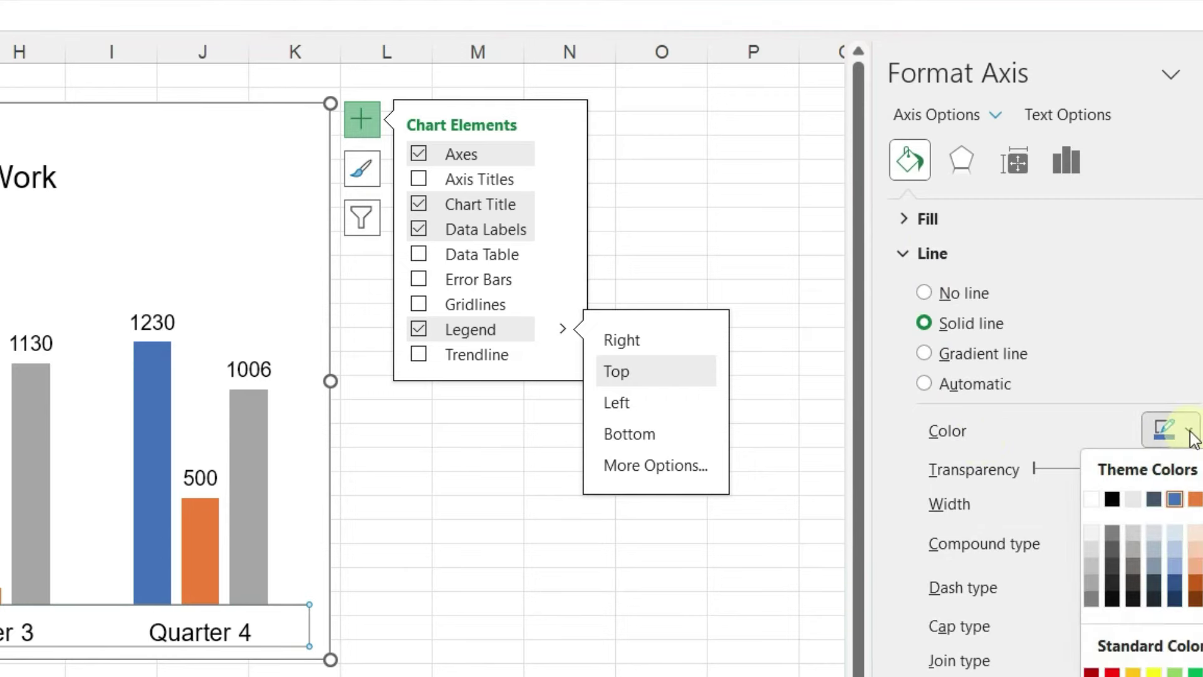
pyautogui.click(1112, 498)
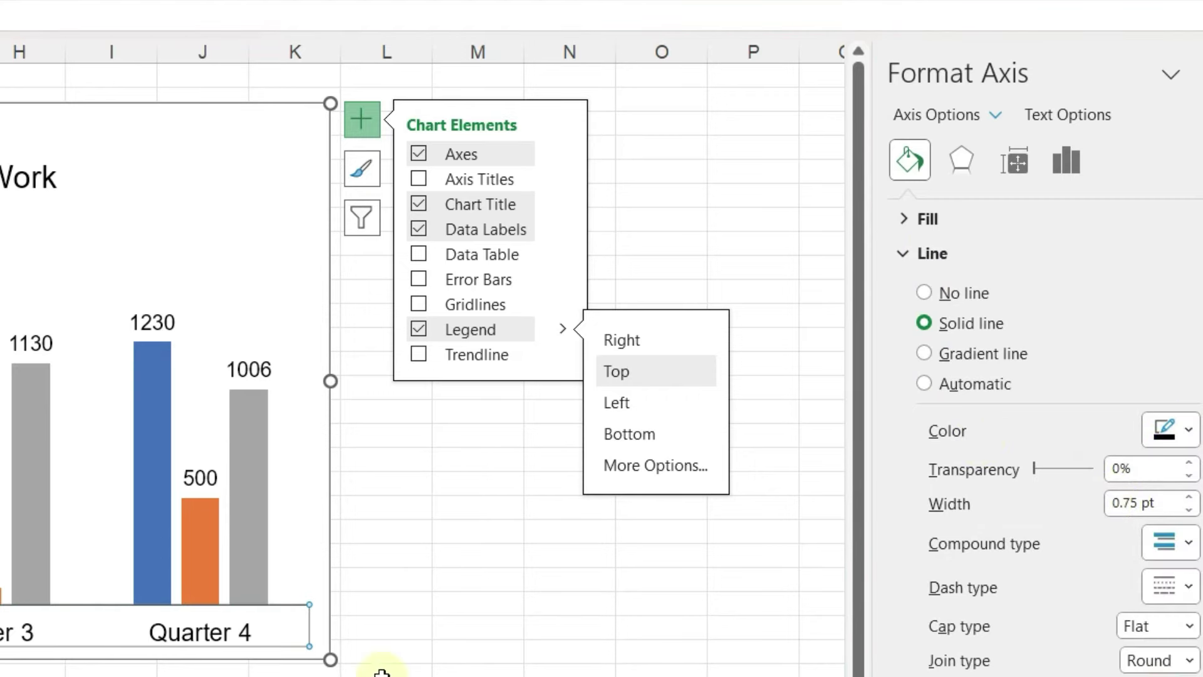
pyautogui.click(408, 595)
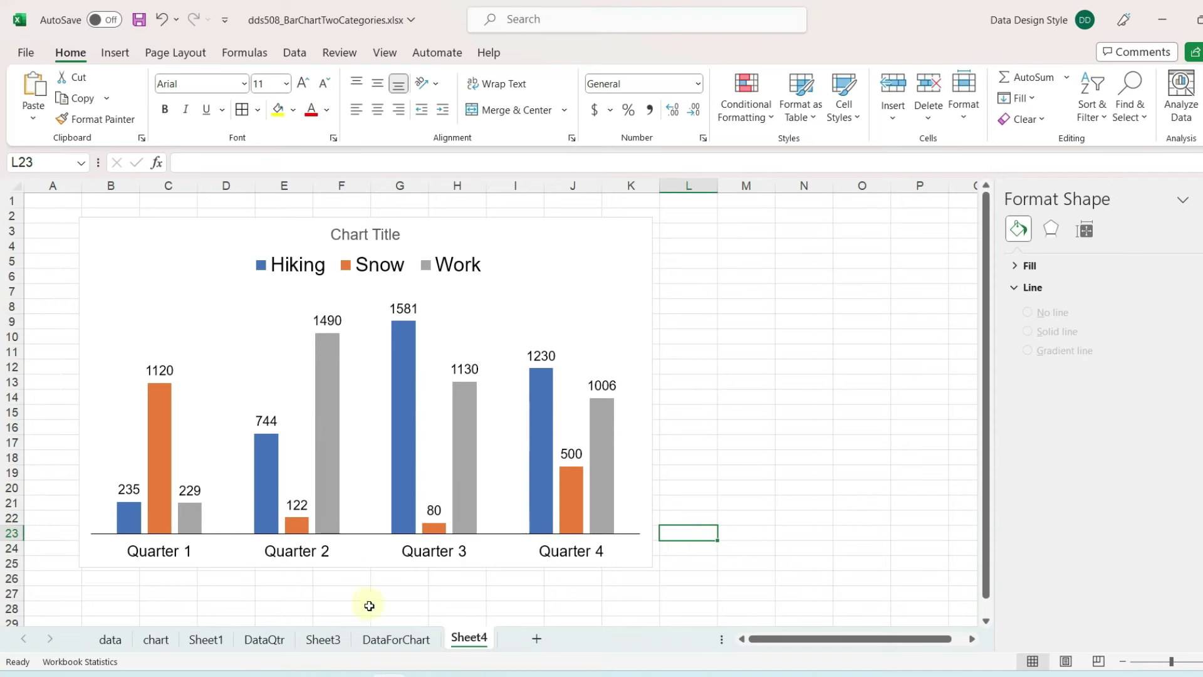
# - View the colour codes on DataForChart, then select the Hiking columns on Sheet4
pyautogui.click(390, 639)
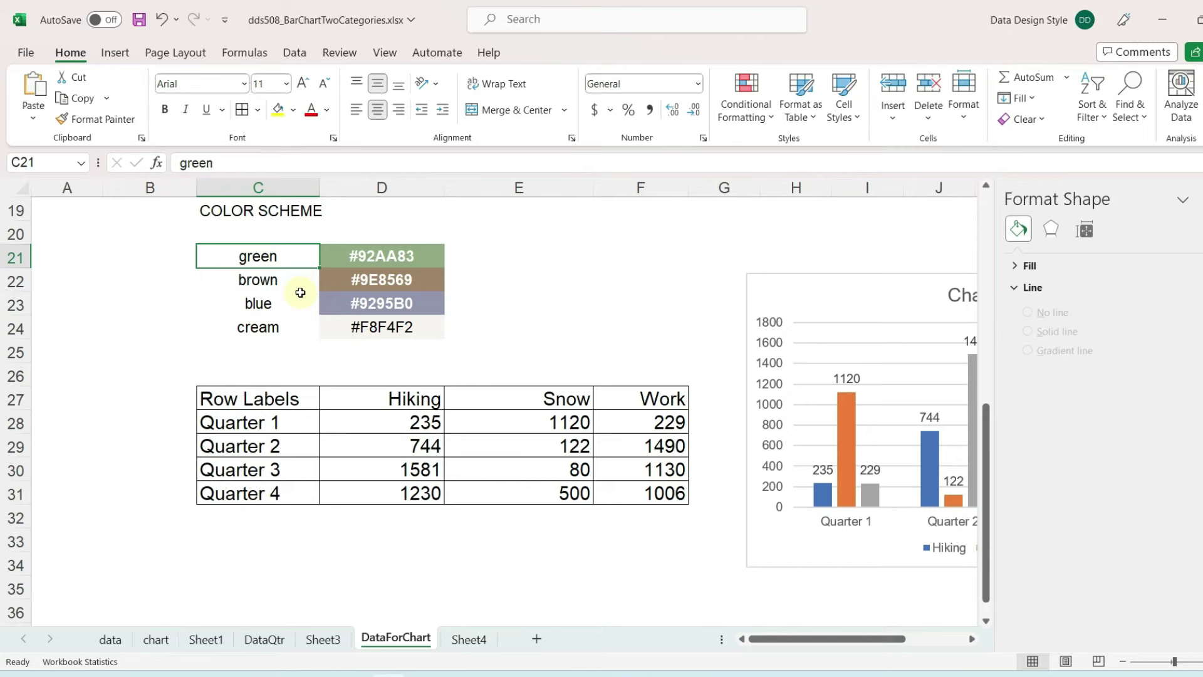
pyautogui.click(476, 639)
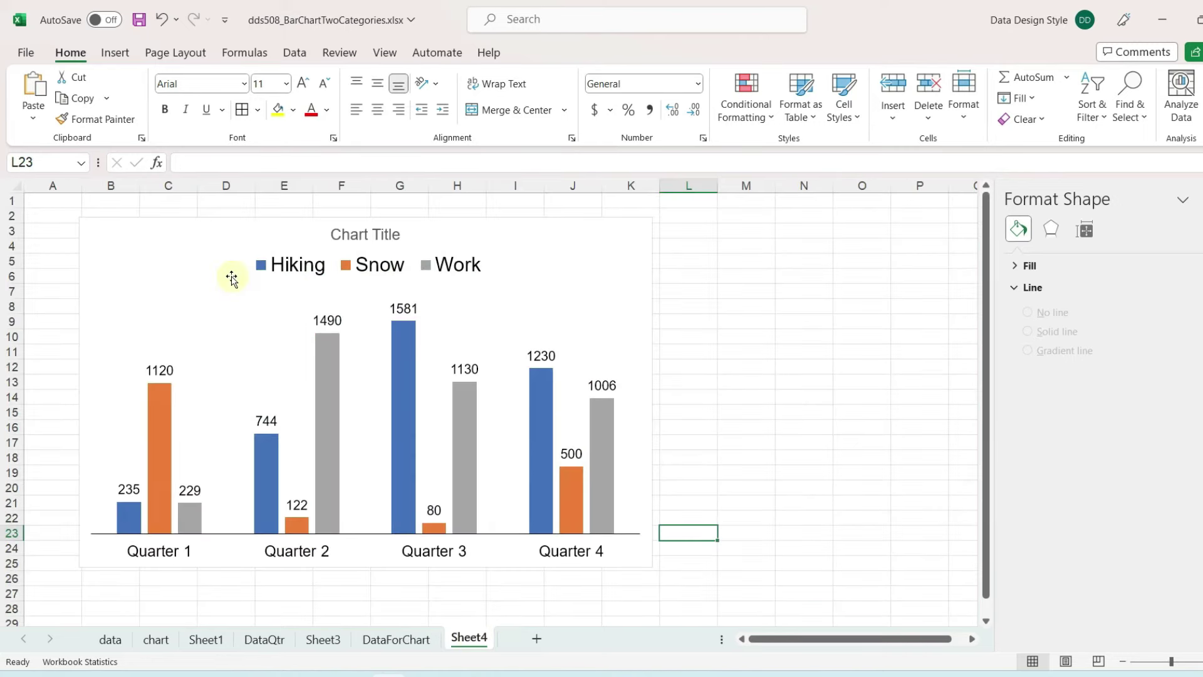
pyautogui.click(128, 519)
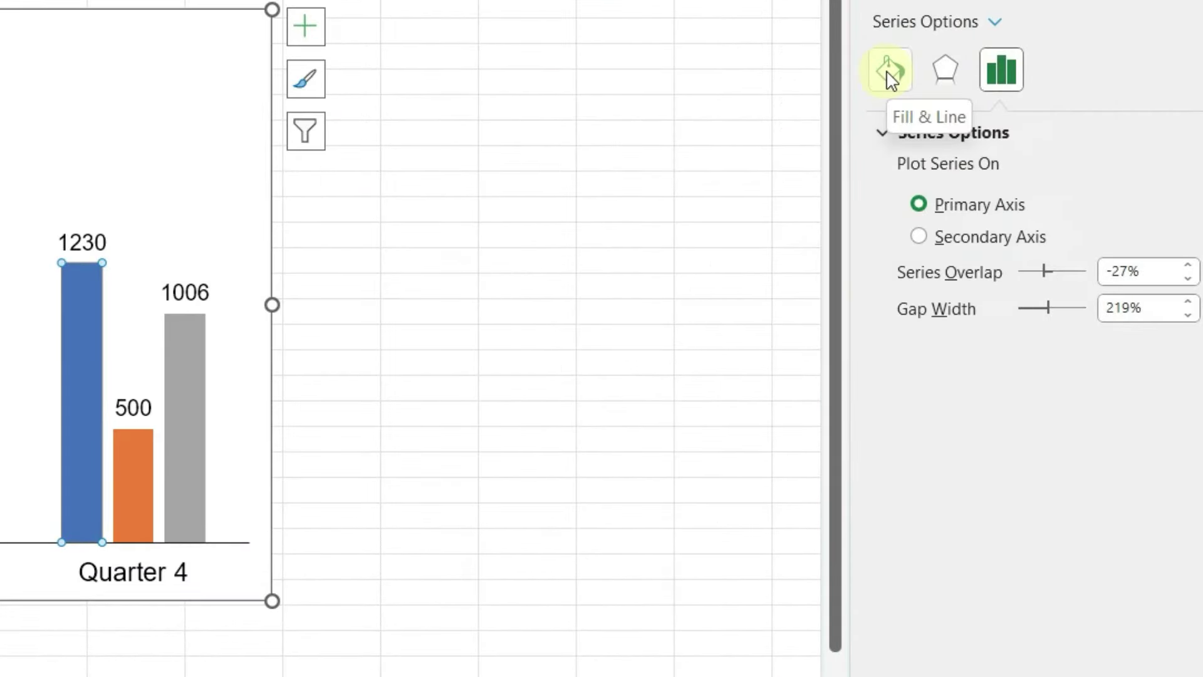
# - Give the Hiking columns a solid green fill
pyautogui.click(891, 74)
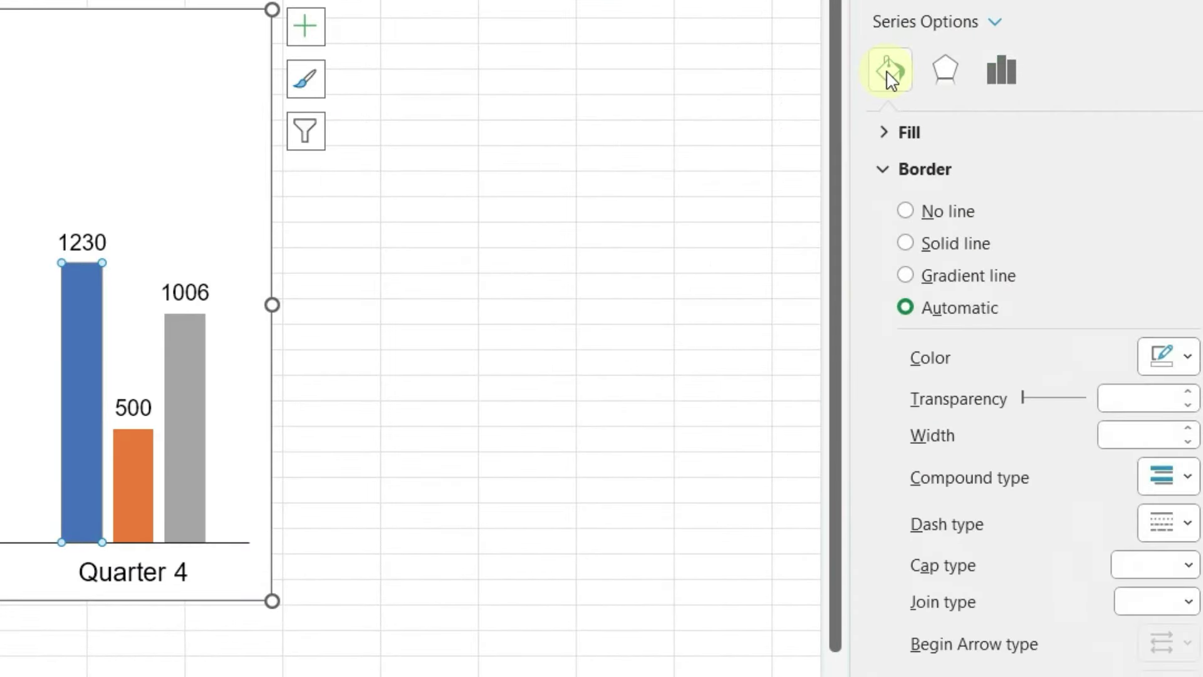
pyautogui.click(886, 137)
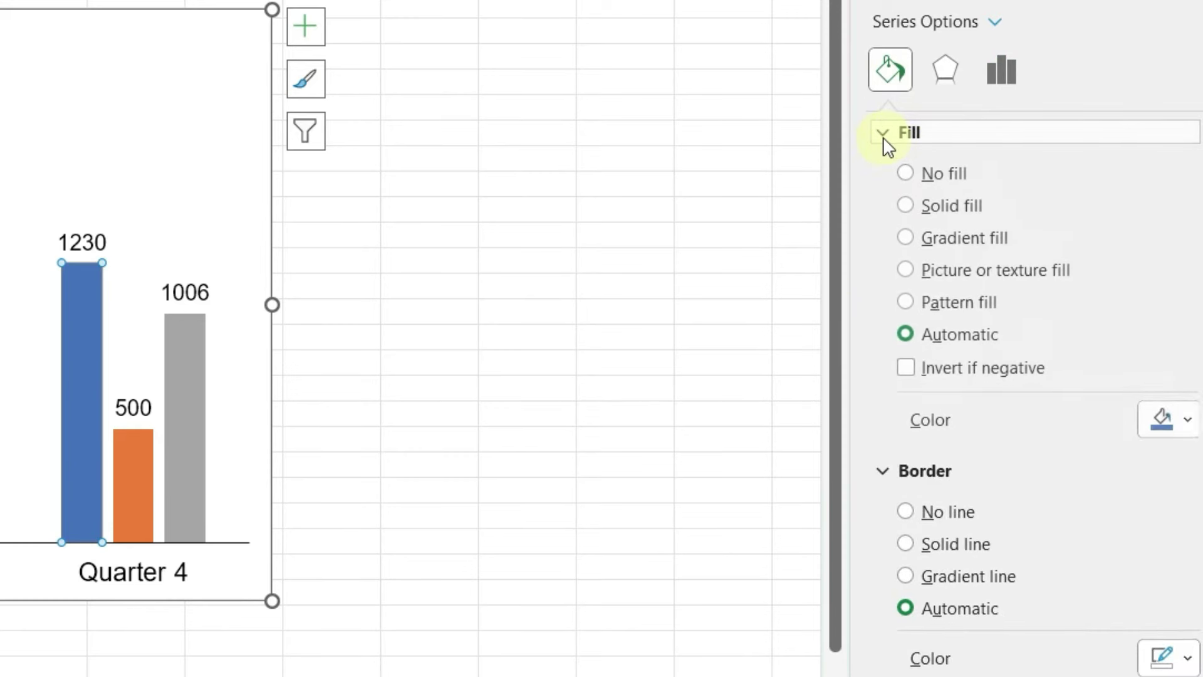
pyautogui.click(908, 207)
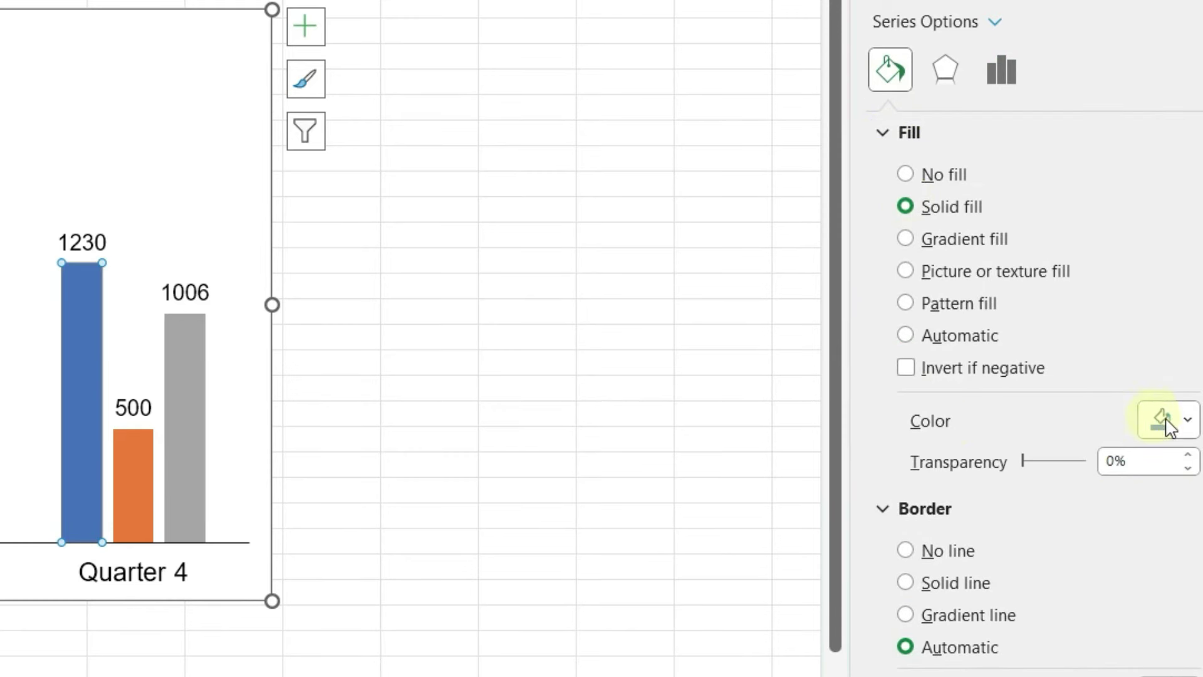
pyautogui.click(1188, 431)
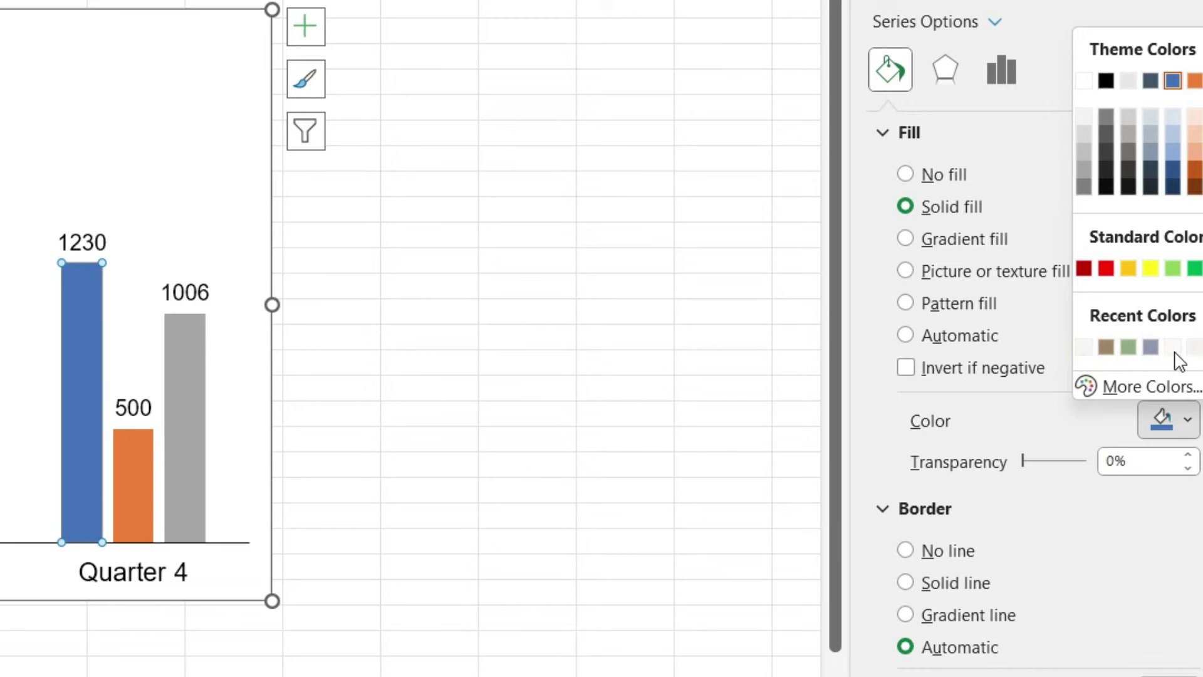
pyautogui.click(1131, 349)
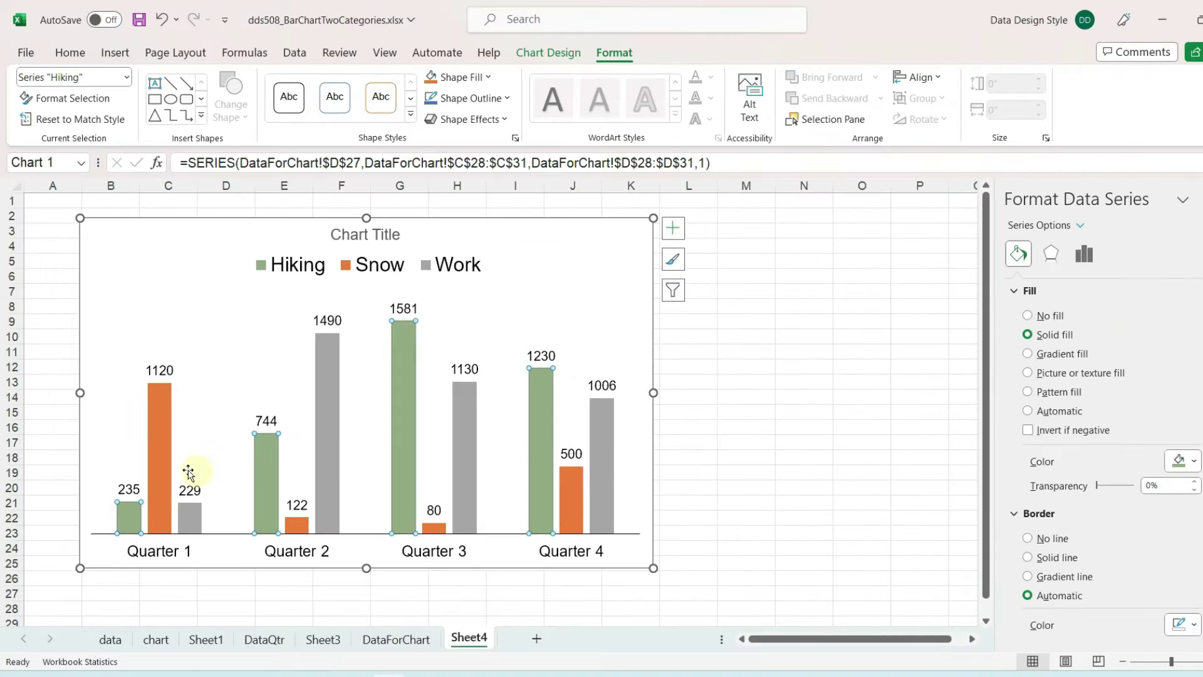
# - Colour the Snow columns blue-grey and the Work columns brown
pyautogui.click(158, 450)
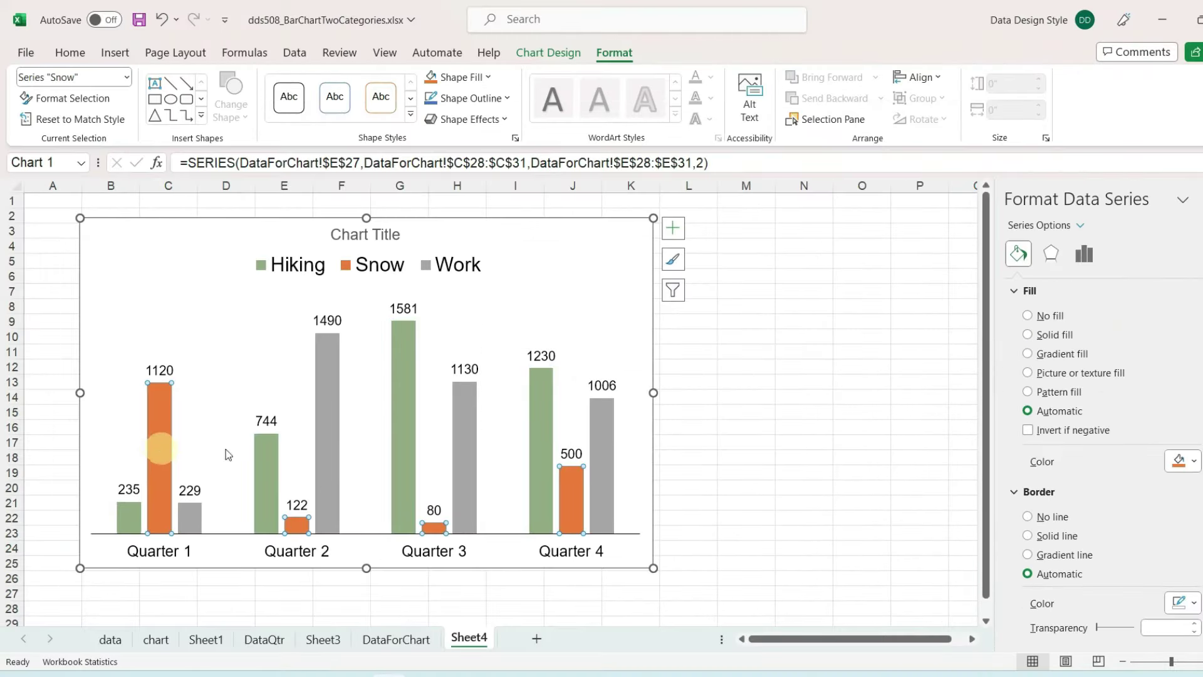
pyautogui.click(1194, 461)
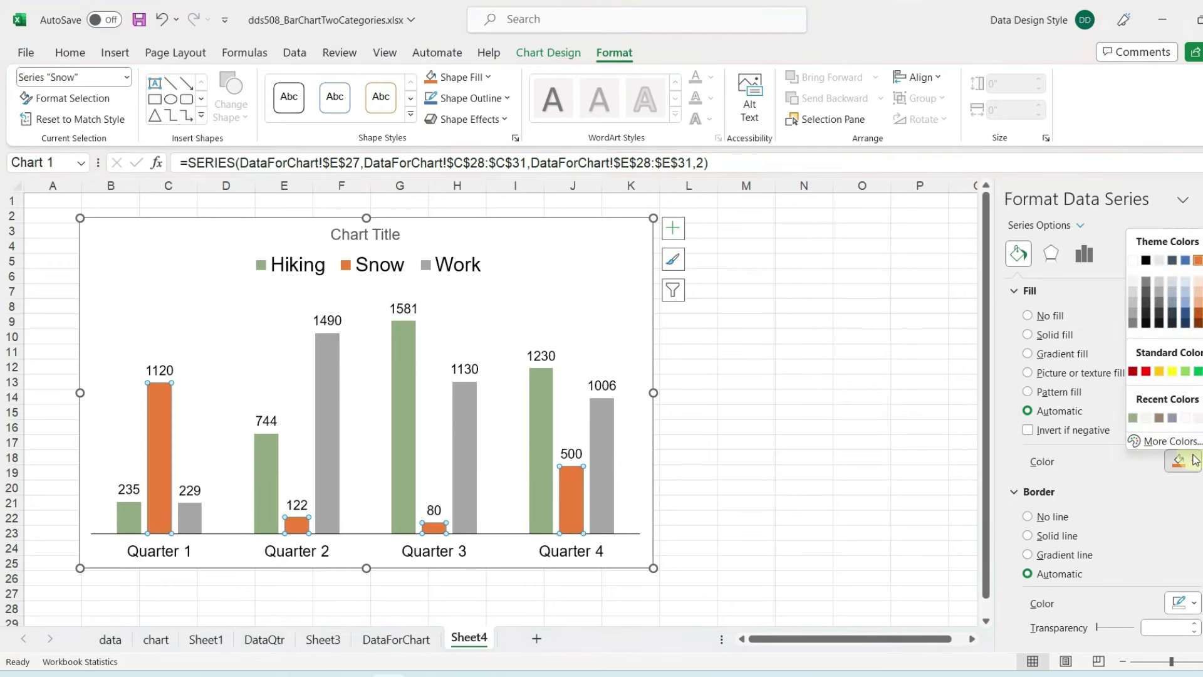
pyautogui.click(1172, 418)
pyautogui.click(198, 520)
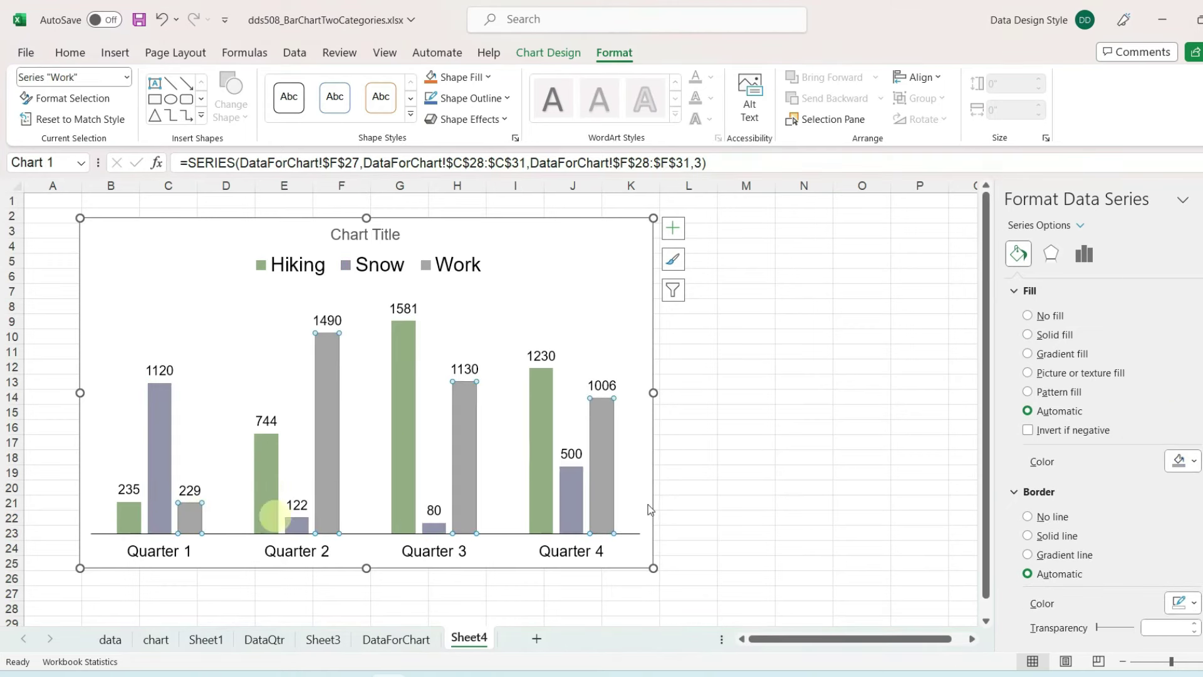
pyautogui.click(1194, 461)
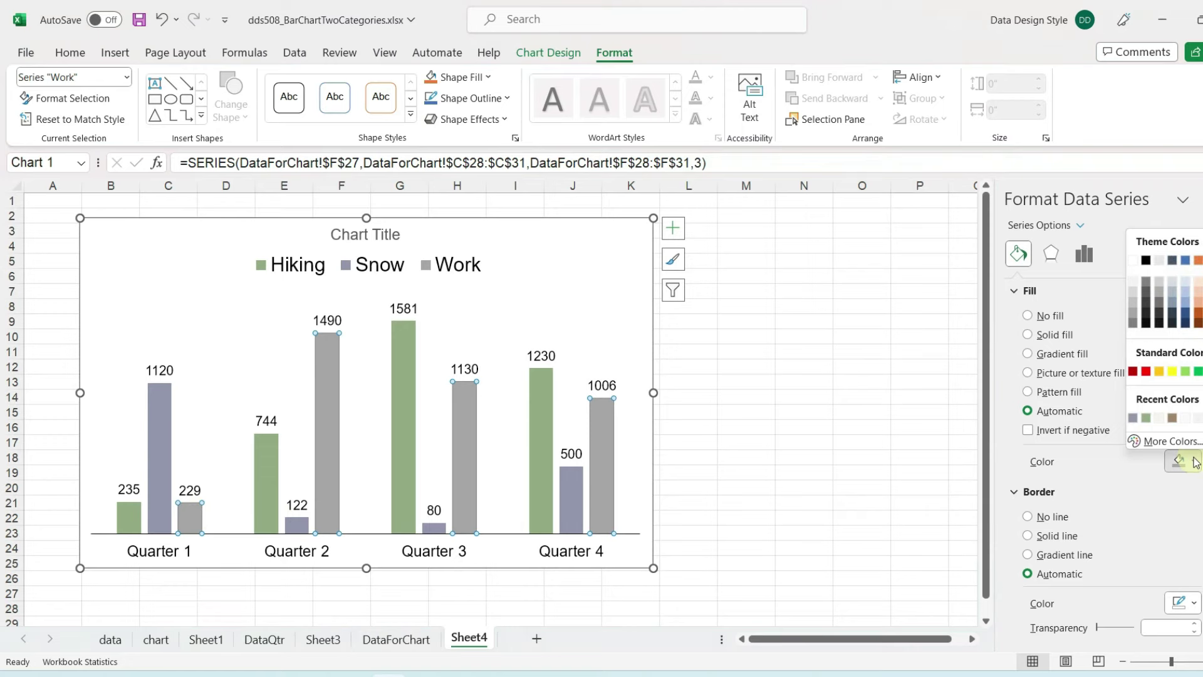
pyautogui.click(1173, 417)
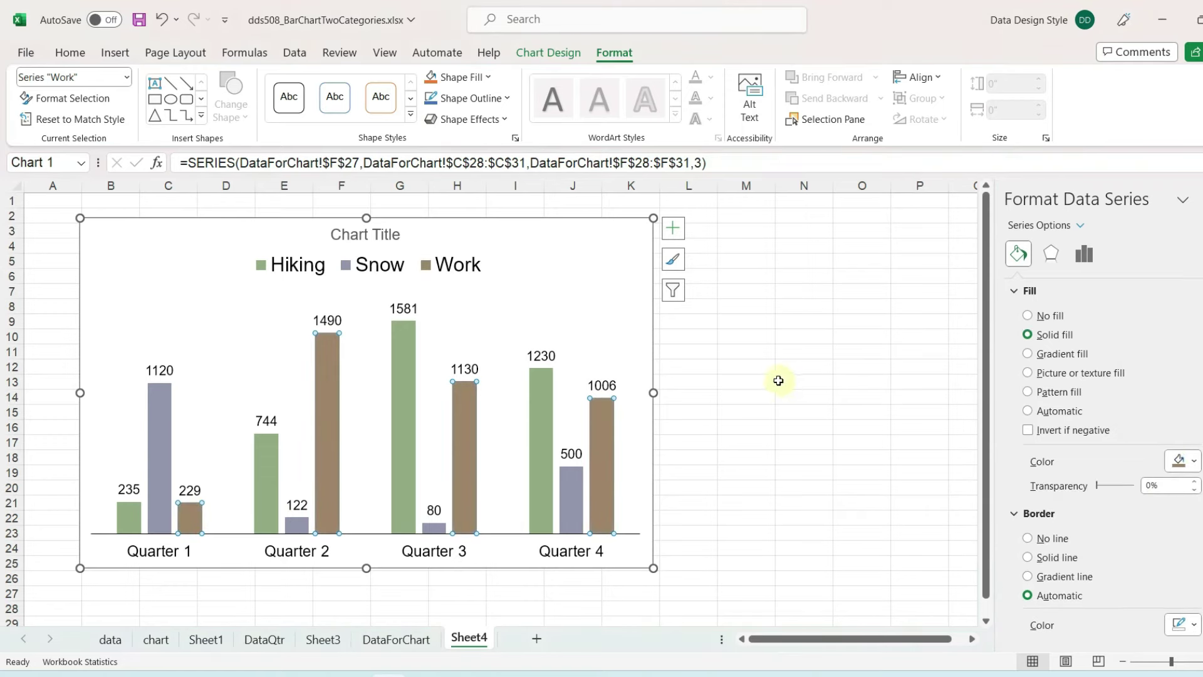
pyautogui.click(744, 385)
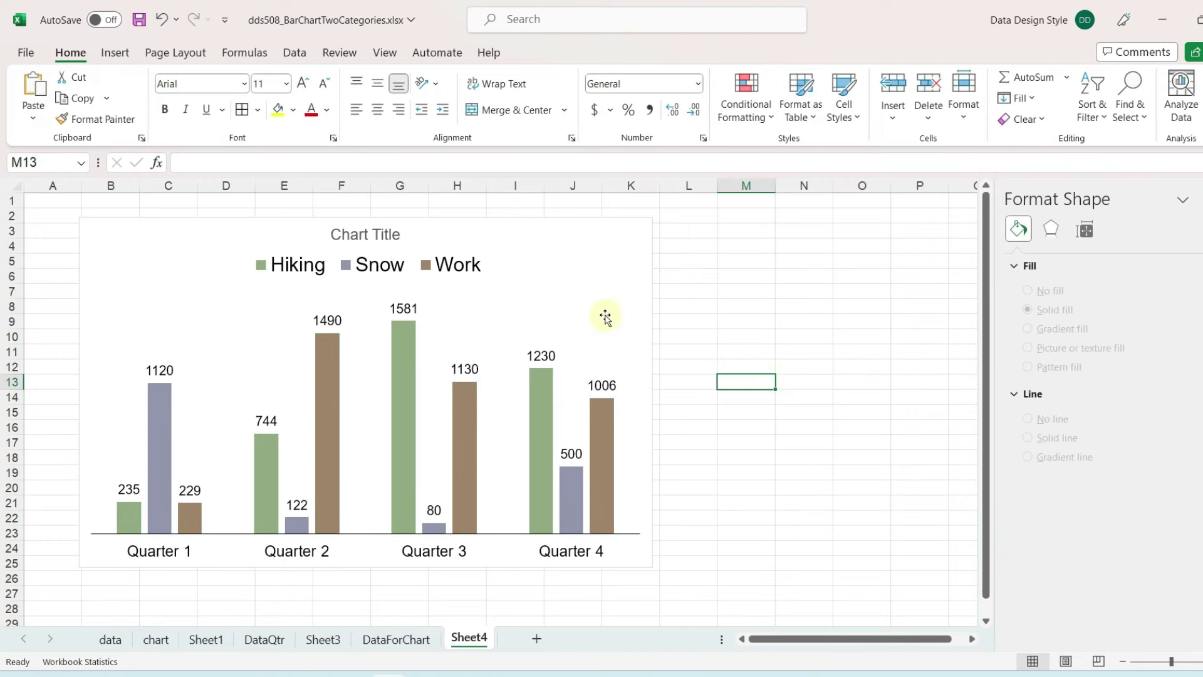
# - Retitle the chart 'Number of Boots Sold by Quarter in 2022' over 'Total Boots Sold: 9,467'
pyautogui.click(358, 236)
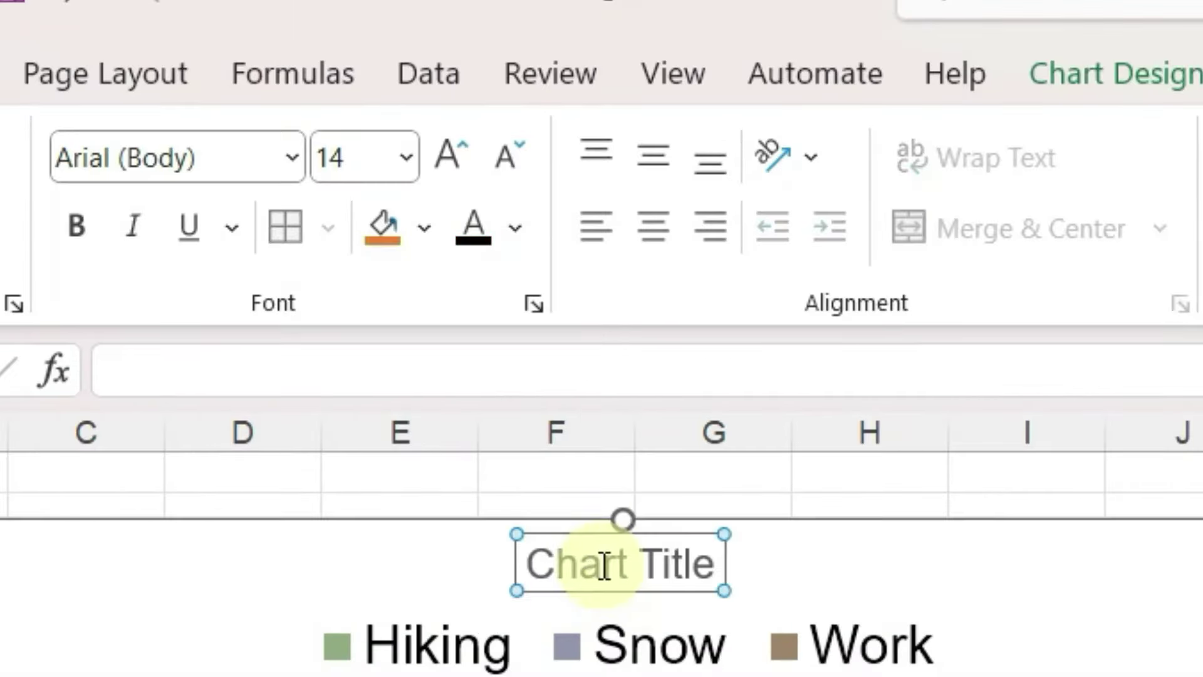
pyautogui.click(604, 566)
pyautogui.press('Delete')
pyautogui.press('Delete')
pyautogui.press('Delete')
pyautogui.press('Delete')
pyautogui.press('Delete')
pyautogui.press('Delete')
pyautogui.press('Delete')
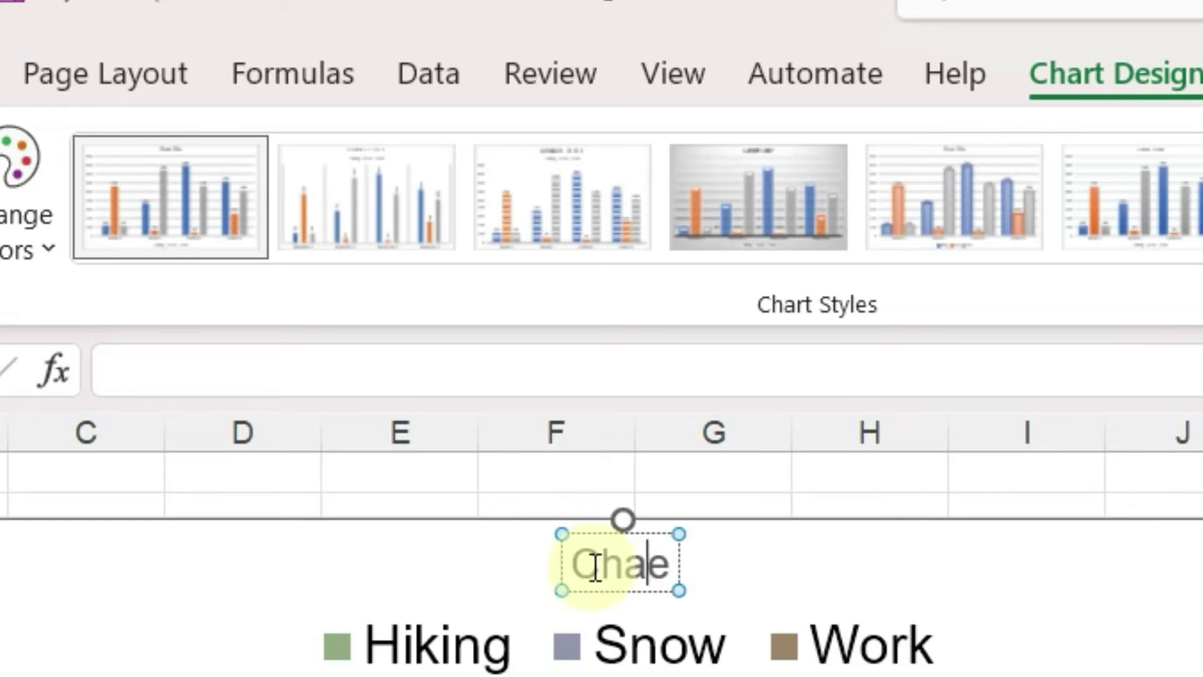
pyautogui.press('BackSpace')
pyautogui.press('BackSpace')
pyautogui.press('BackSpace')
pyautogui.press('Delete')
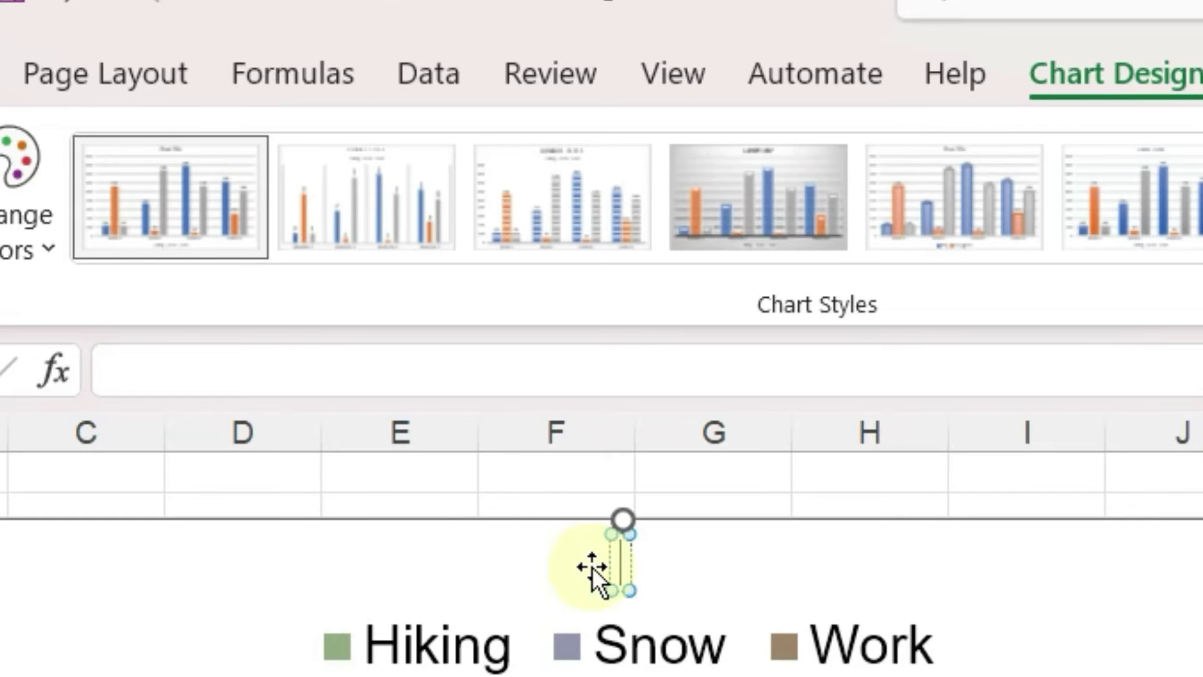
pyautogui.write('Number of')
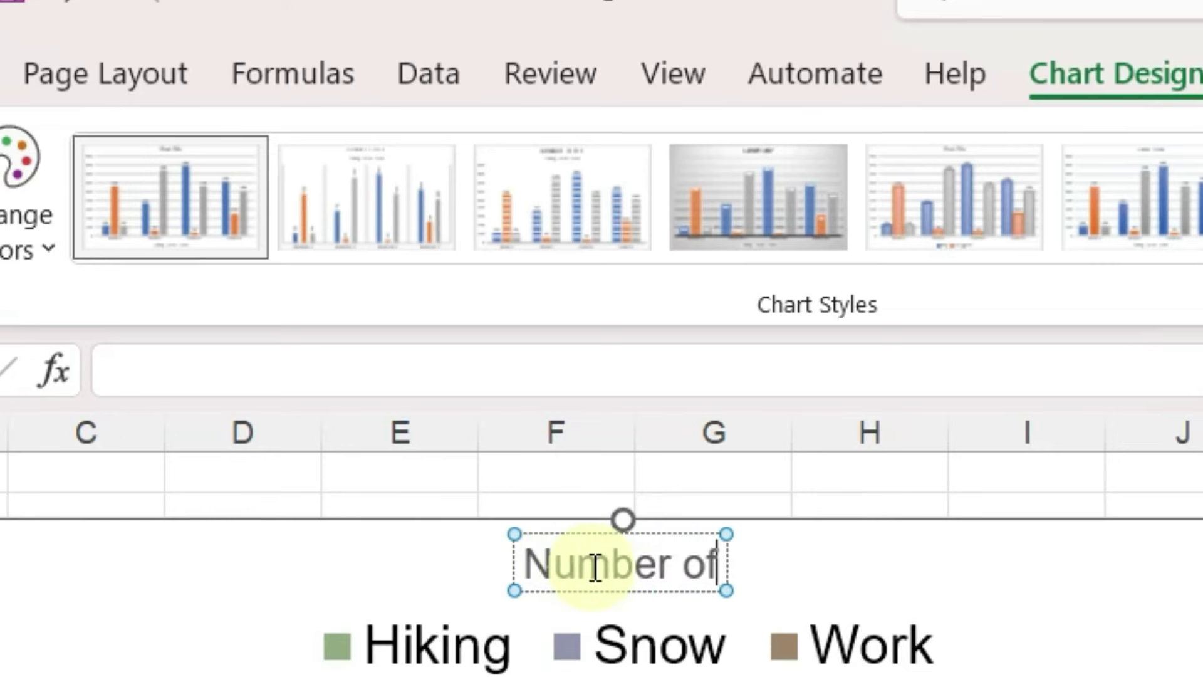
pyautogui.write(' Boots Sold')
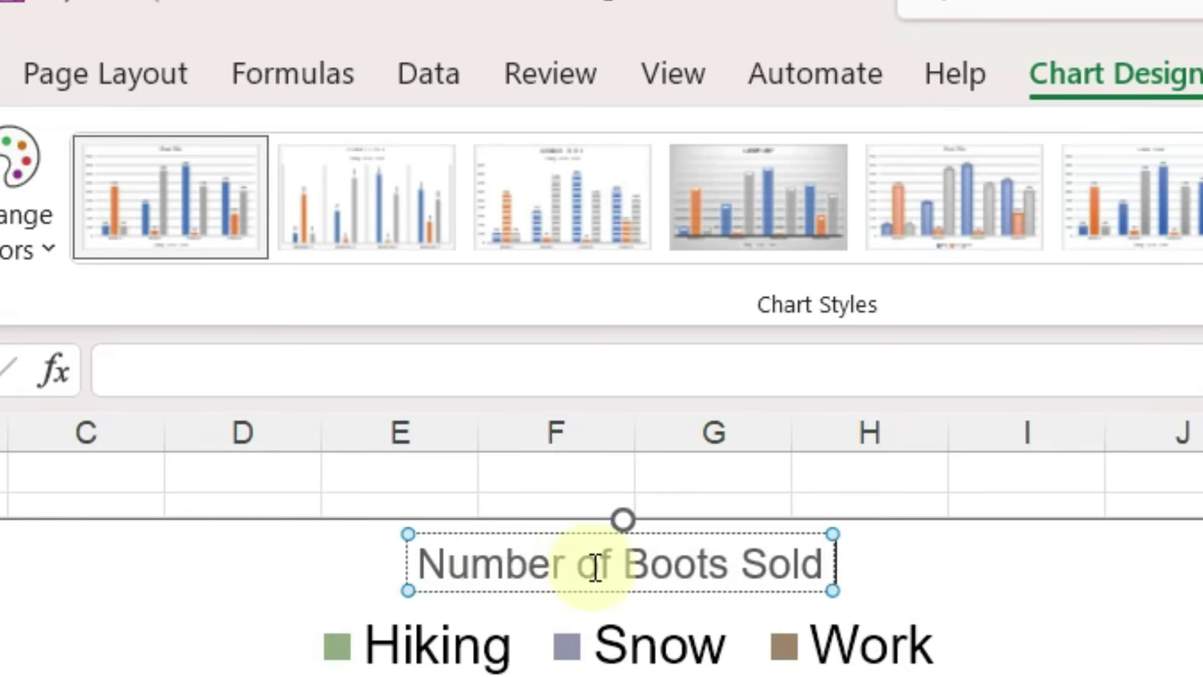
pyautogui.write(' by Quarter in 2022')
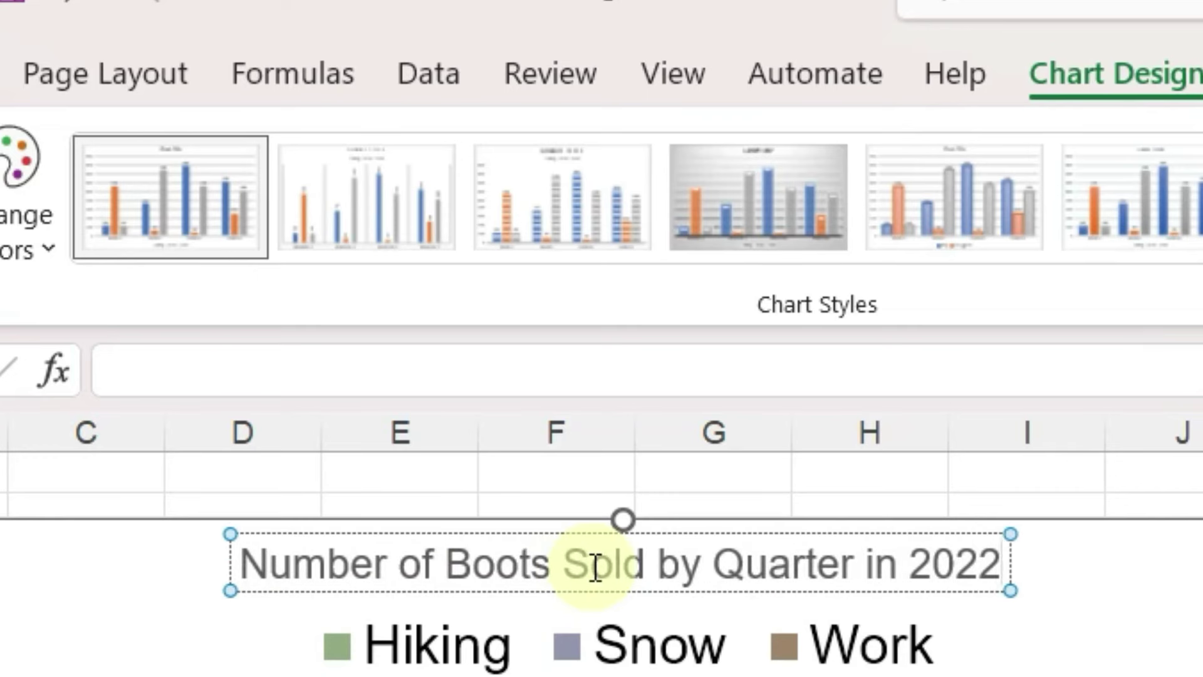
pyautogui.press('Return')
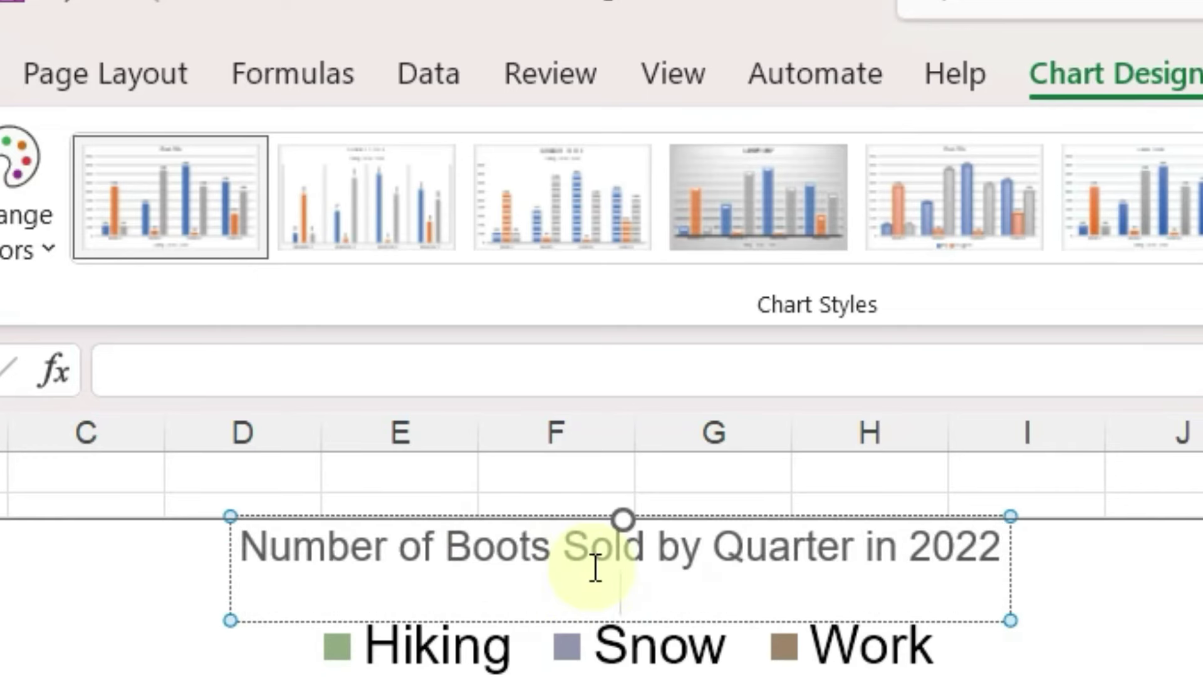
pyautogui.write('Total Boots')
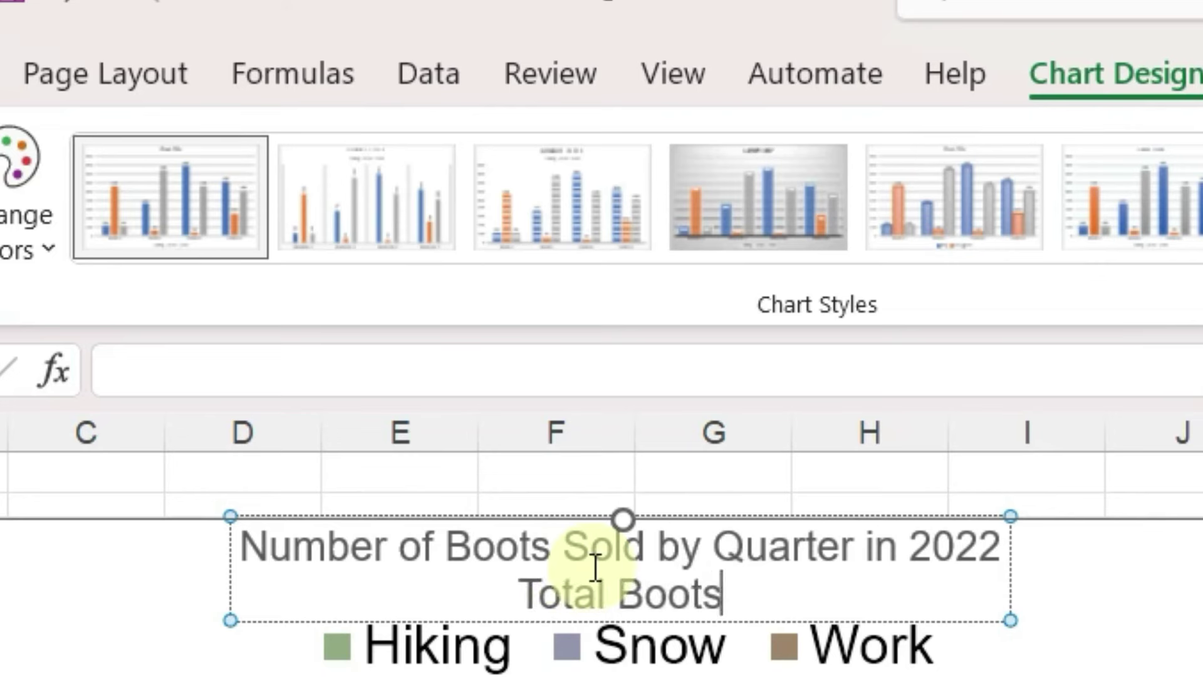
pyautogui.write(' Sold:  ')
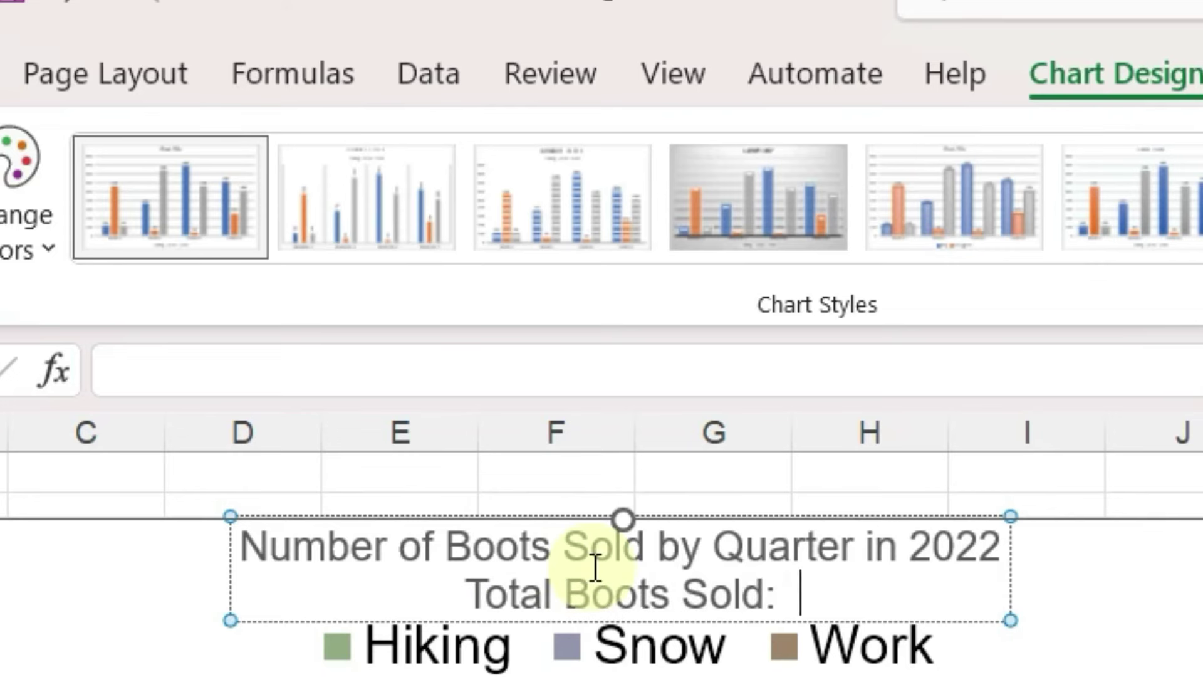
pyautogui.write('9,4')
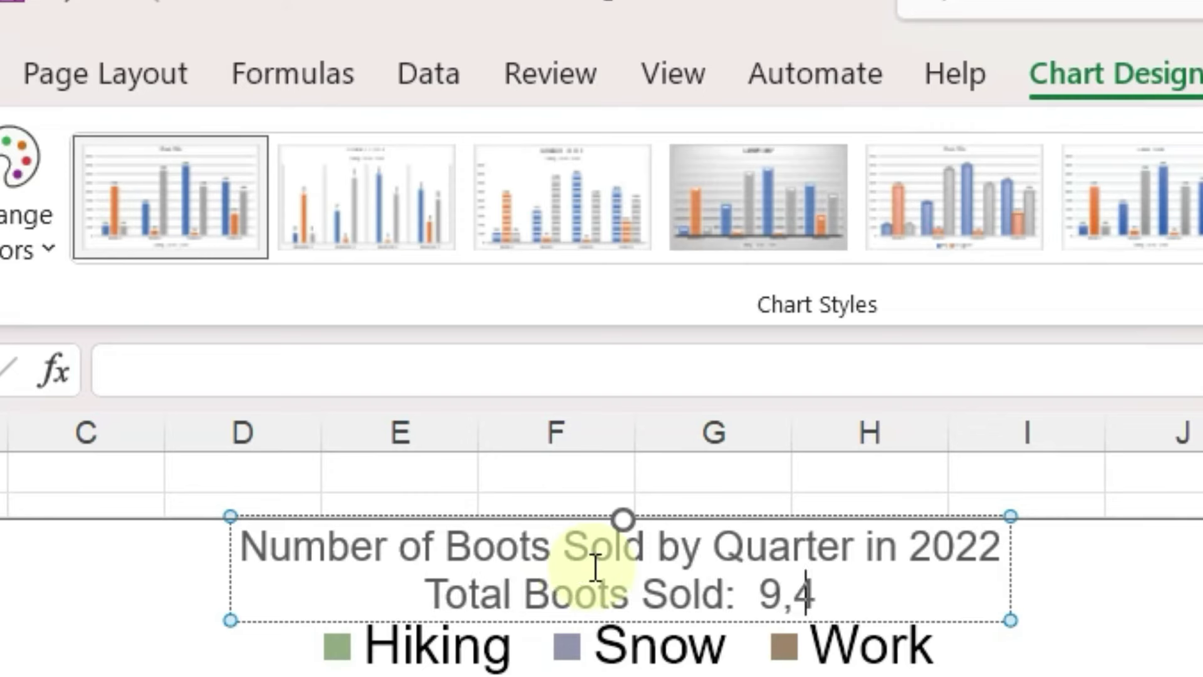
pyautogui.write('67')
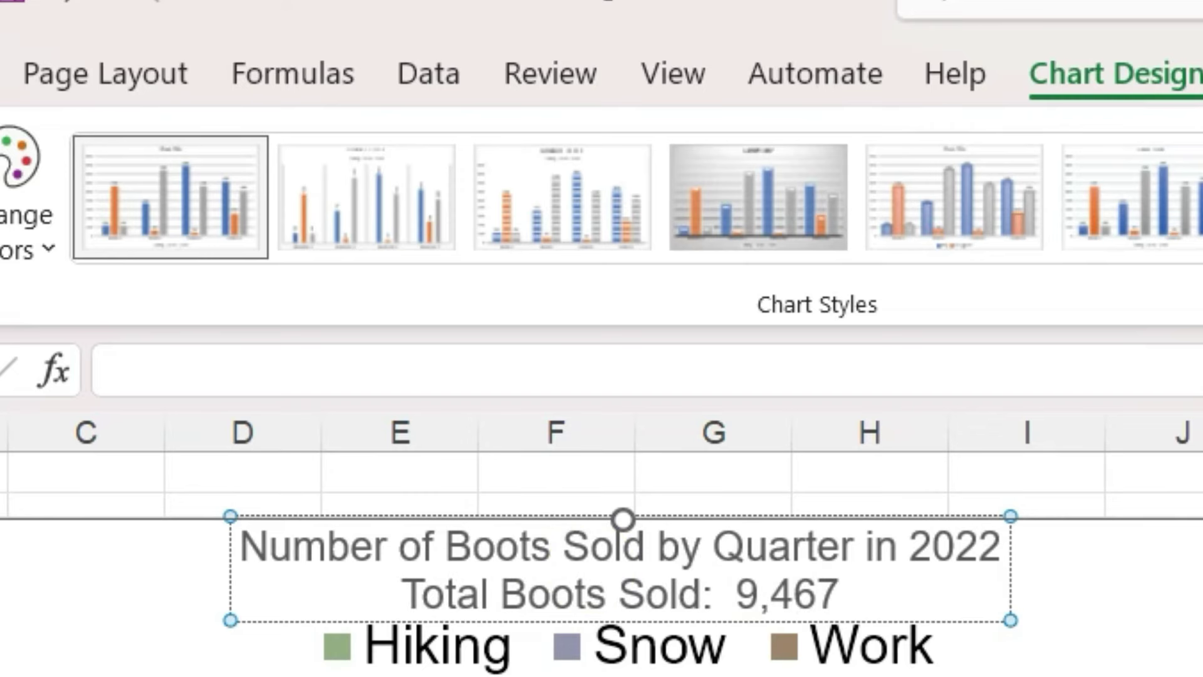
pyautogui.click(2, 73)
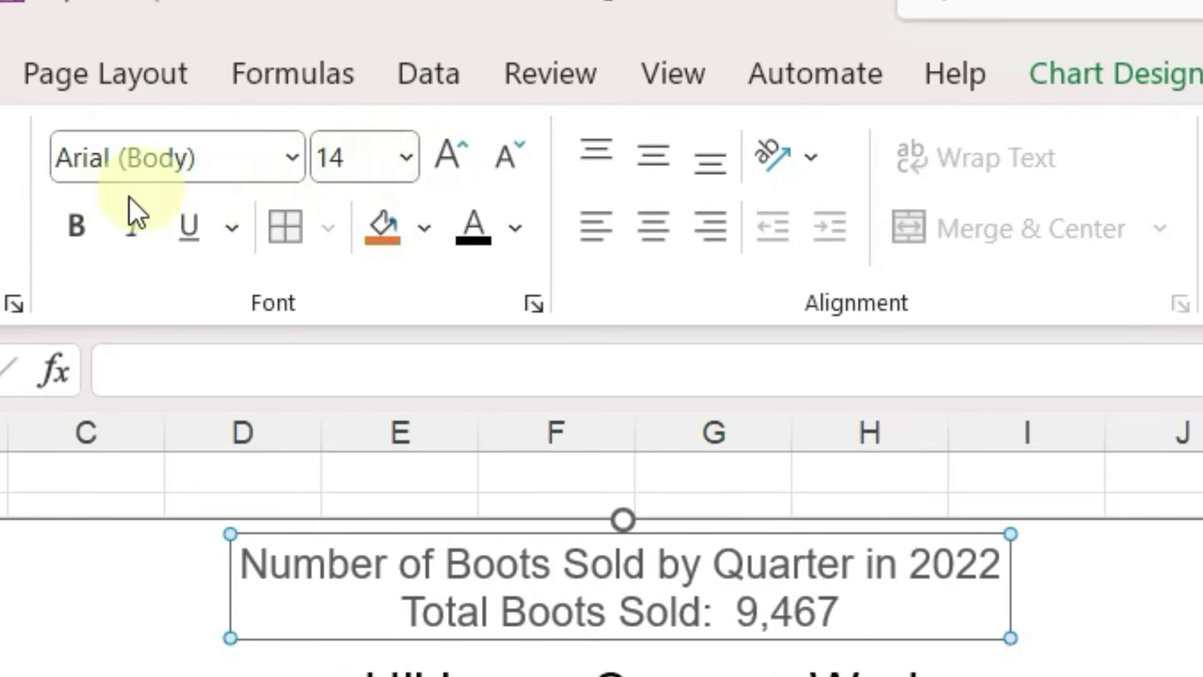
# - Make the two-line chart title bold with a black font colour
pyautogui.click(78, 223)
pyautogui.click(515, 227)
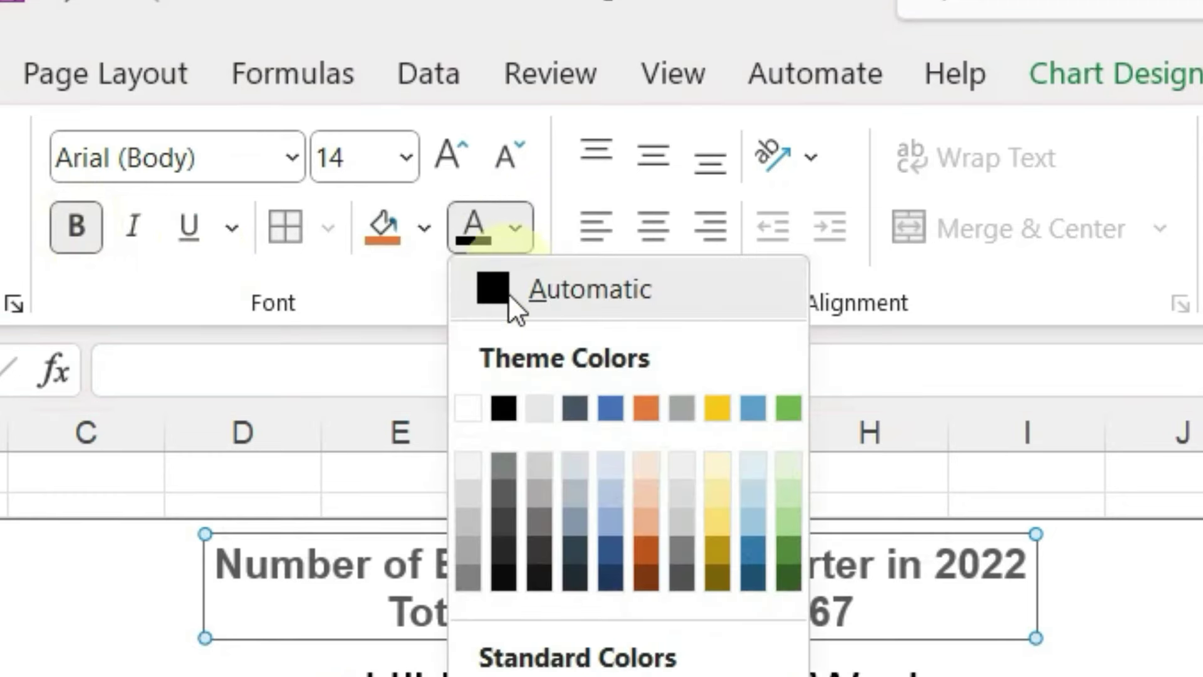
pyautogui.click(504, 409)
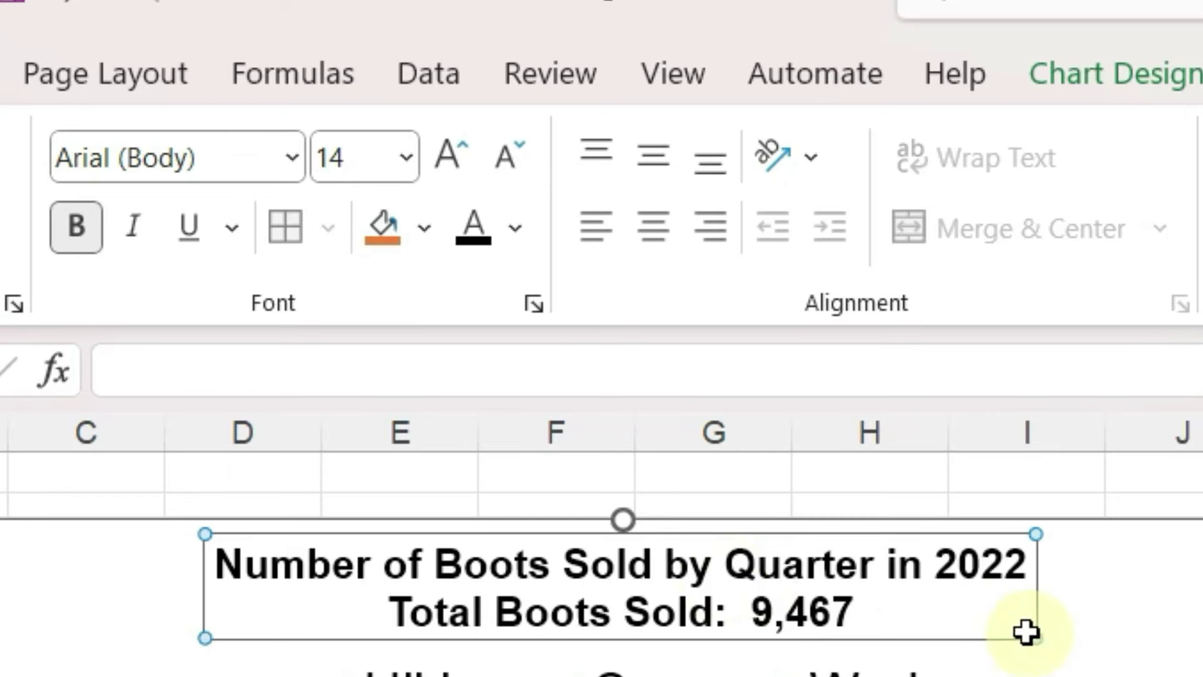
pyautogui.click(1166, 651)
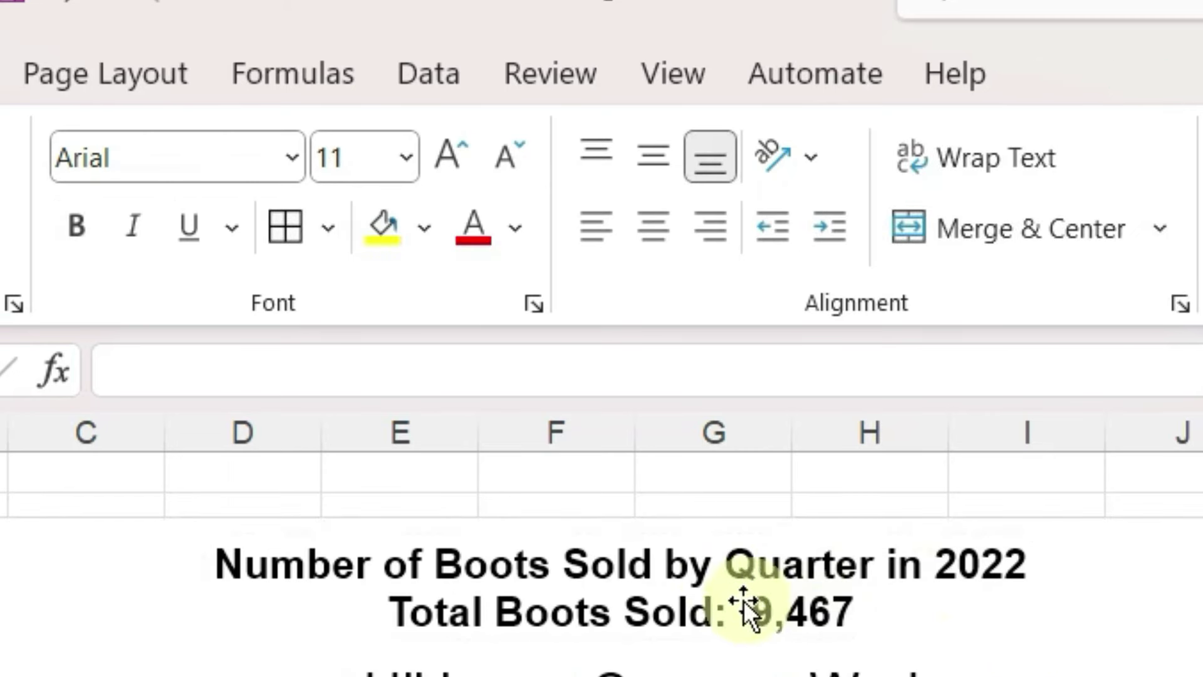
pyautogui.click(605, 582)
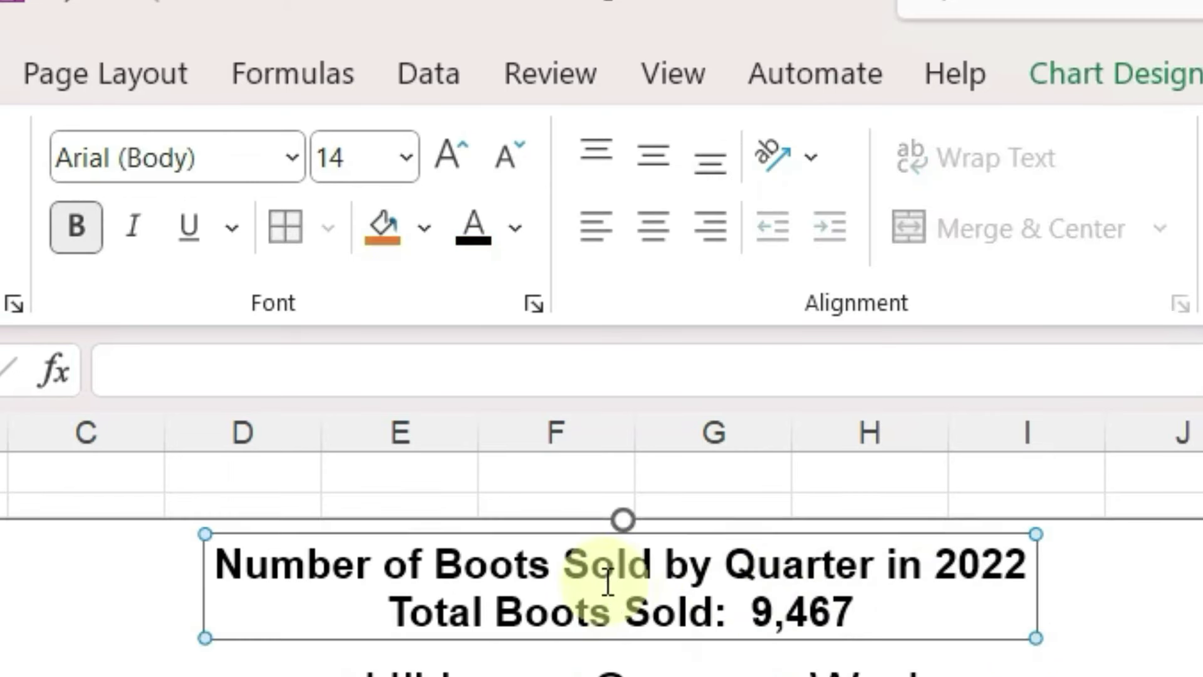
pyautogui.press('Escape')
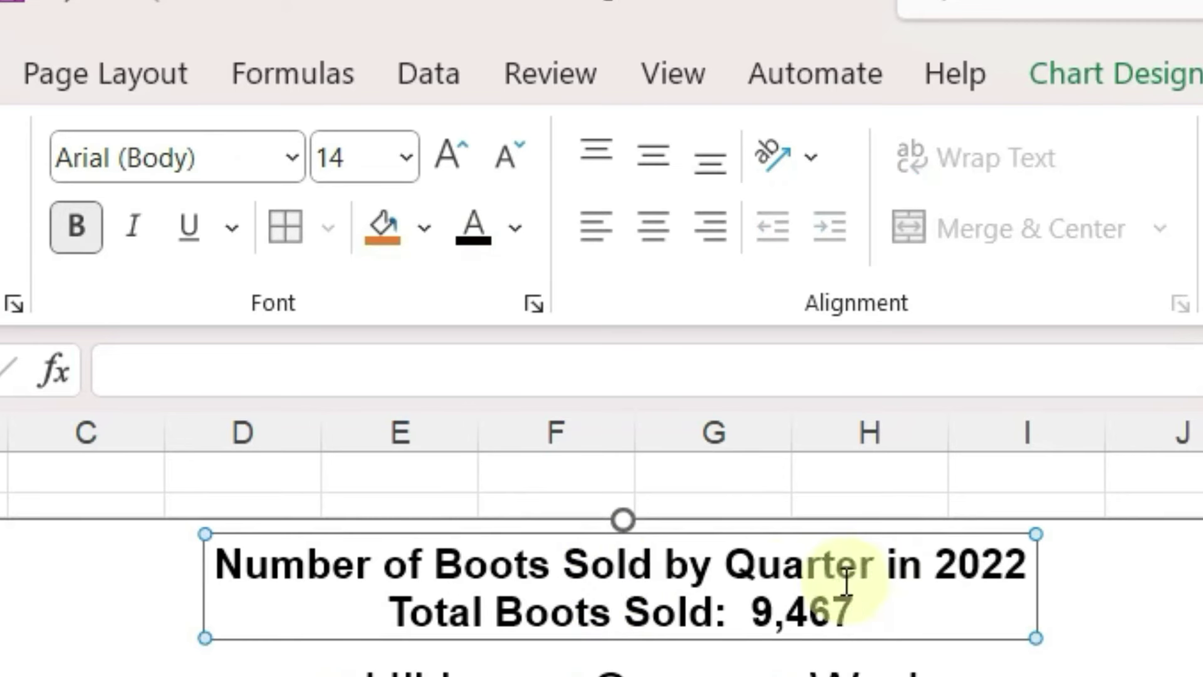
# - Insert an empty spacer line holding a placeholder 'a' between the title's two lines
pyautogui.click(784, 572)
pyautogui.press('Right')
pyautogui.press('Right')
pyautogui.press('Right')
pyautogui.press('Right')
pyautogui.press('Right')
pyautogui.press('Right')
pyautogui.press('Right')
pyautogui.press('Right')
pyautogui.press('Right')
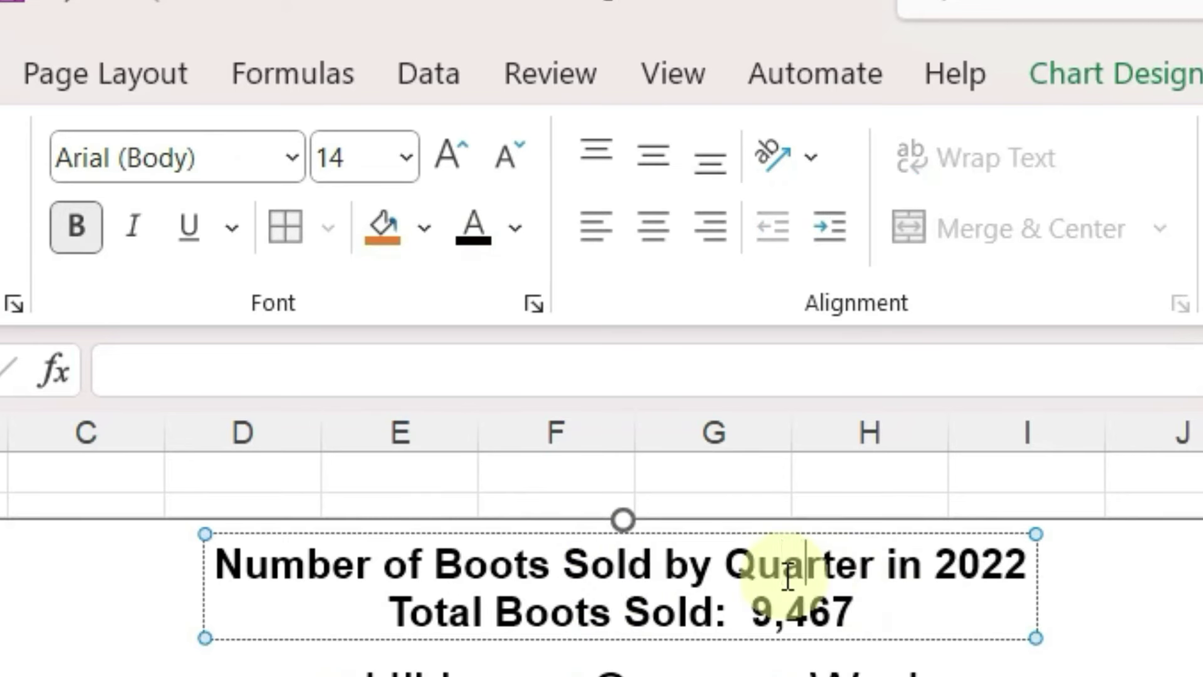
pyautogui.press('Right')
pyautogui.press('Right')
pyautogui.press('Return')
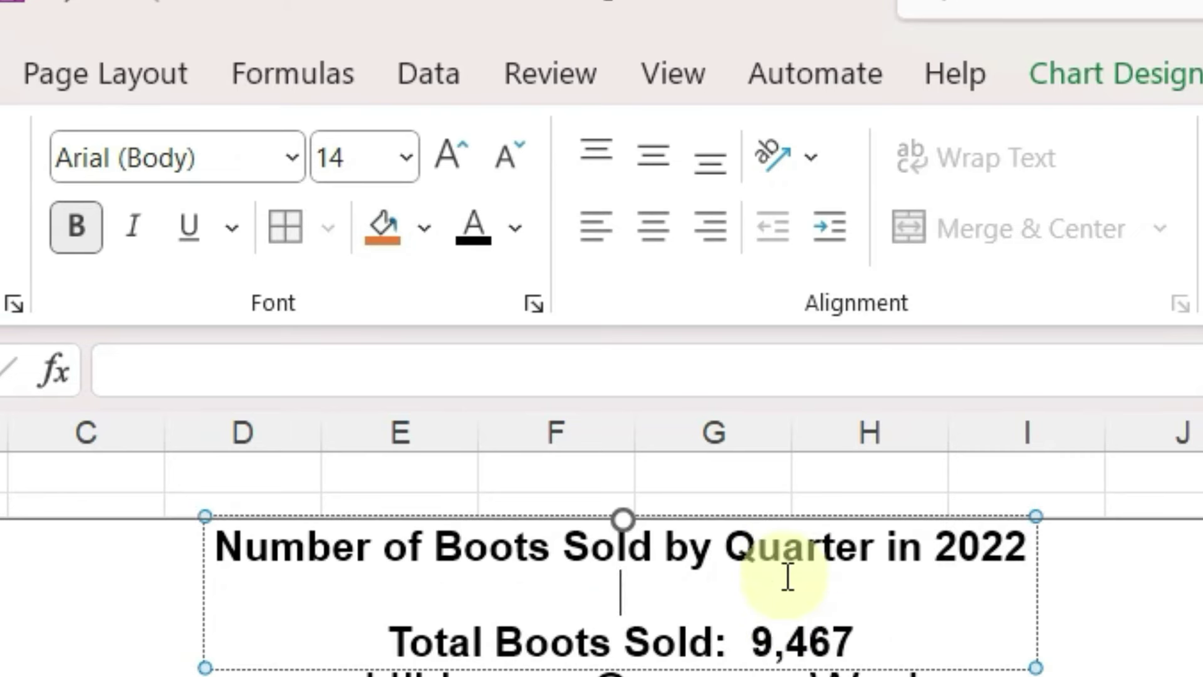
pyautogui.write('a')
pyautogui.press('Home')
pyautogui.hotkey('shift', 'End')
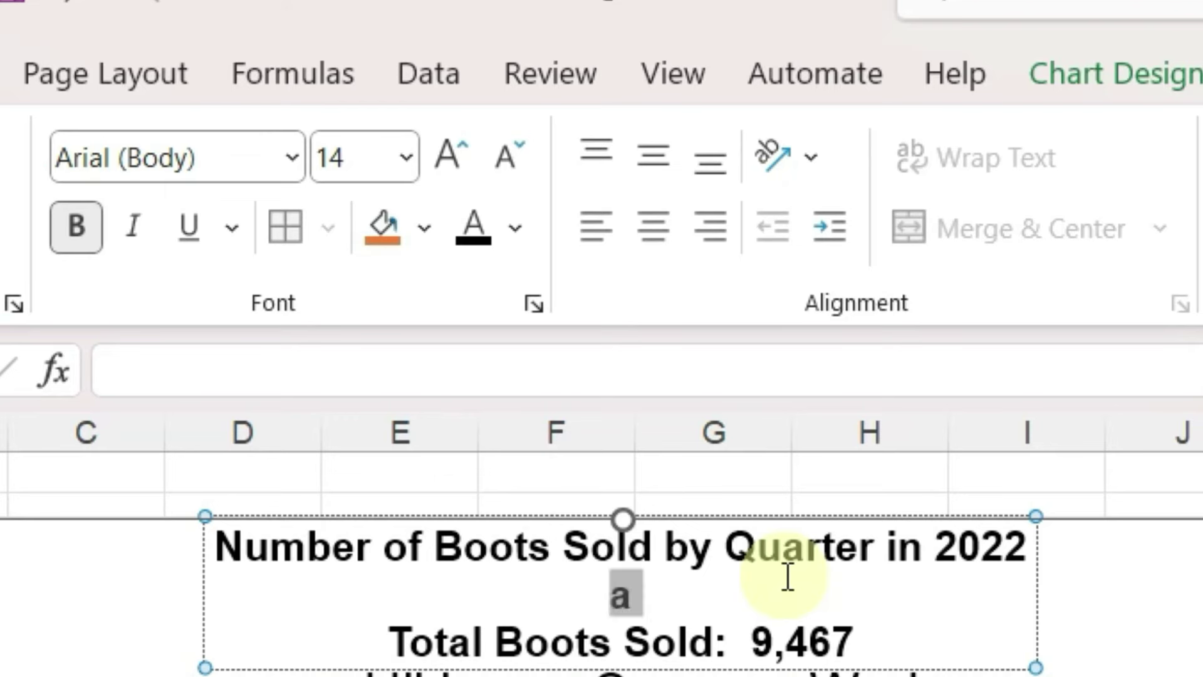
# - Set the spacer line's font size to 4 pt
pyautogui.click(411, 158)
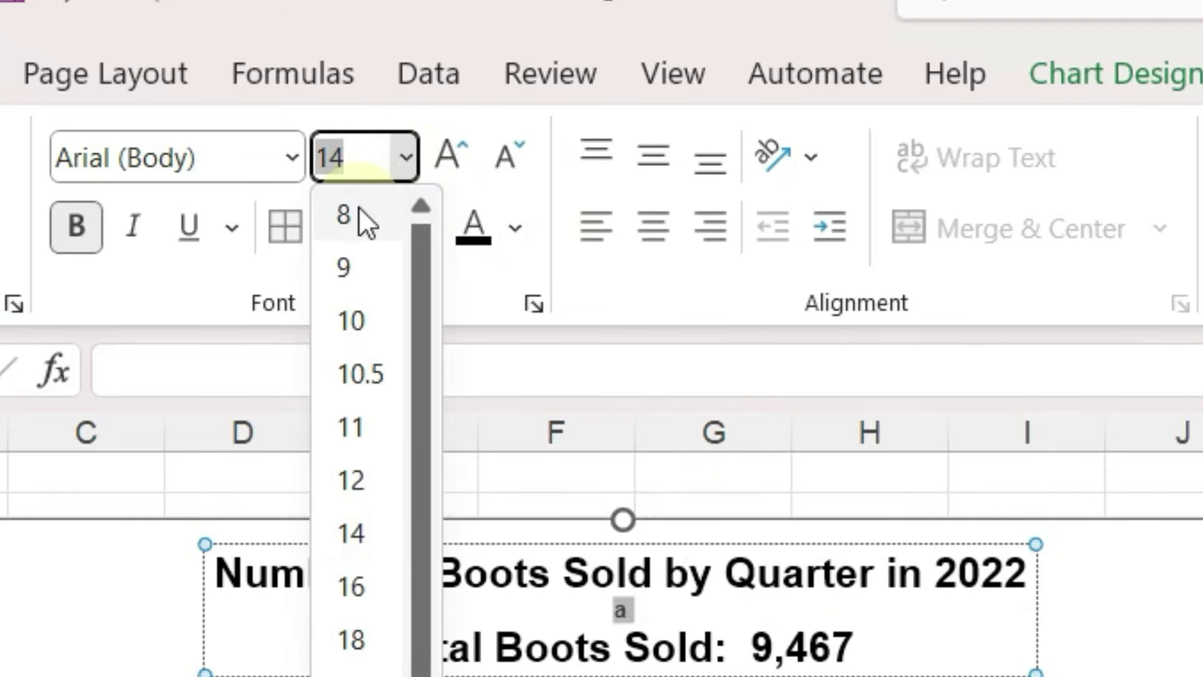
pyautogui.click(354, 142)
pyautogui.write('4')
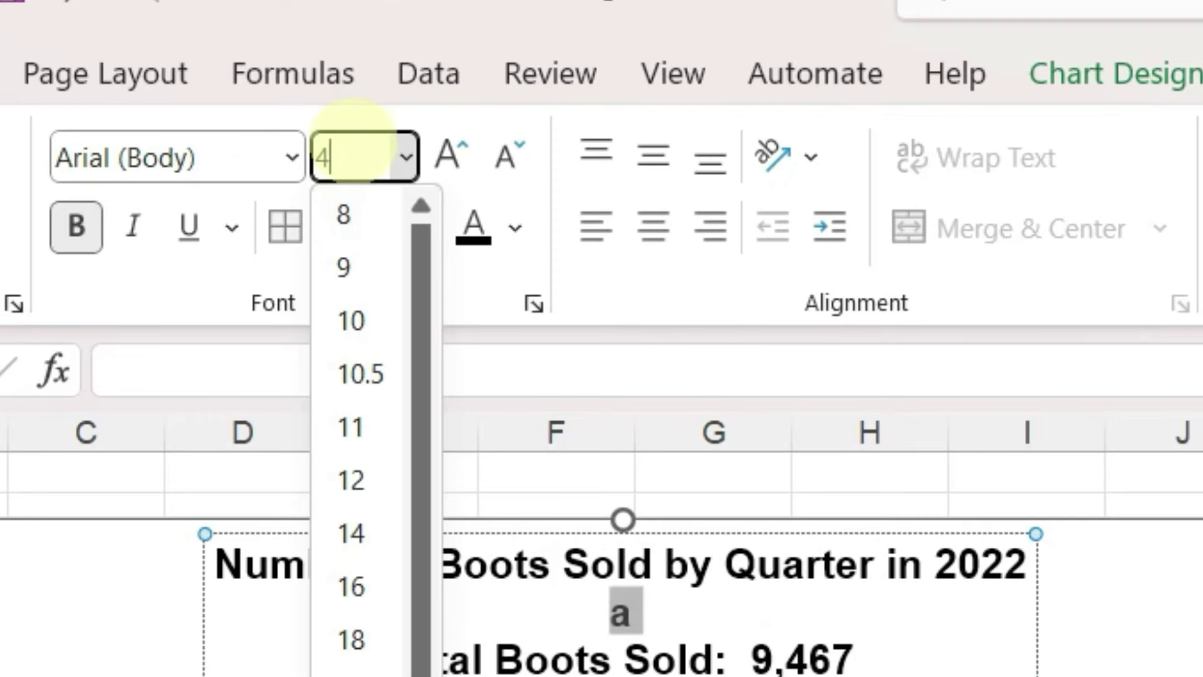
pyautogui.press('Return')
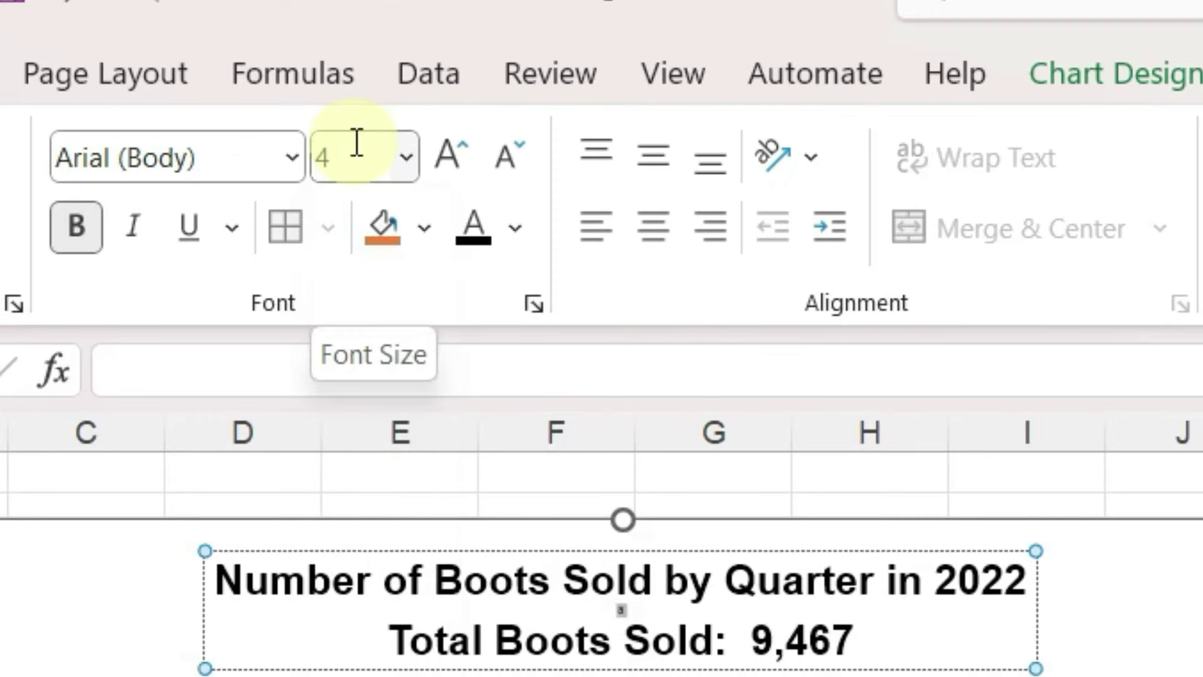
pyautogui.click(661, 591)
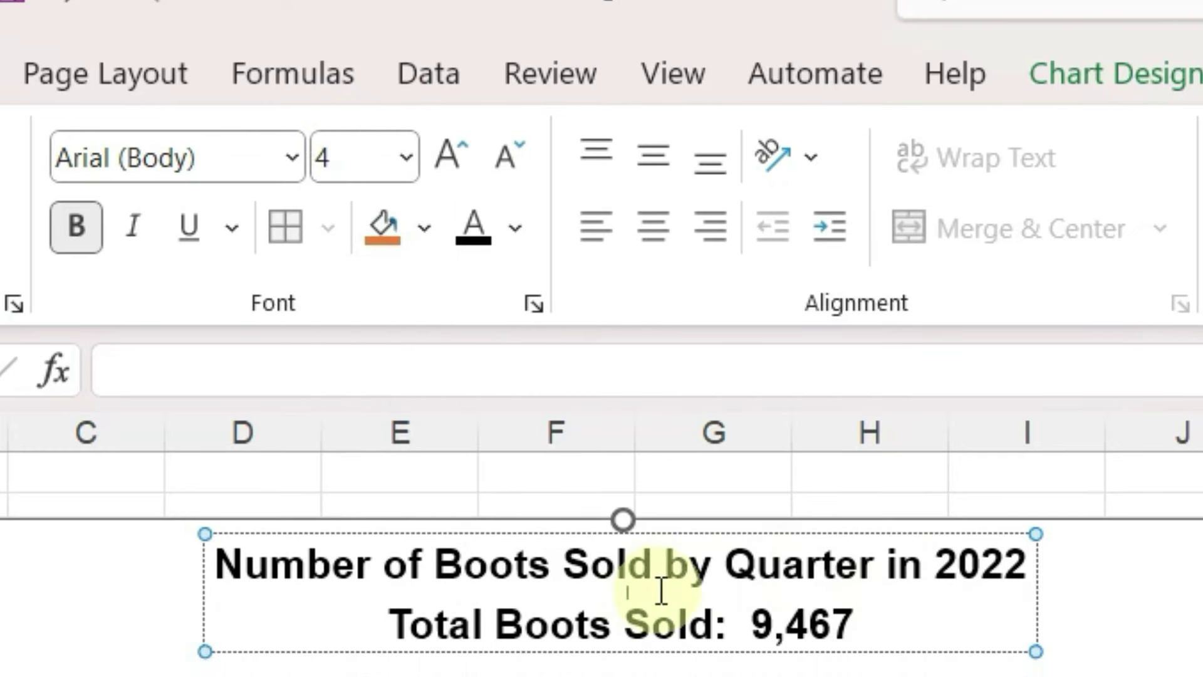
pyautogui.press('Escape')
pyautogui.press('Escape')
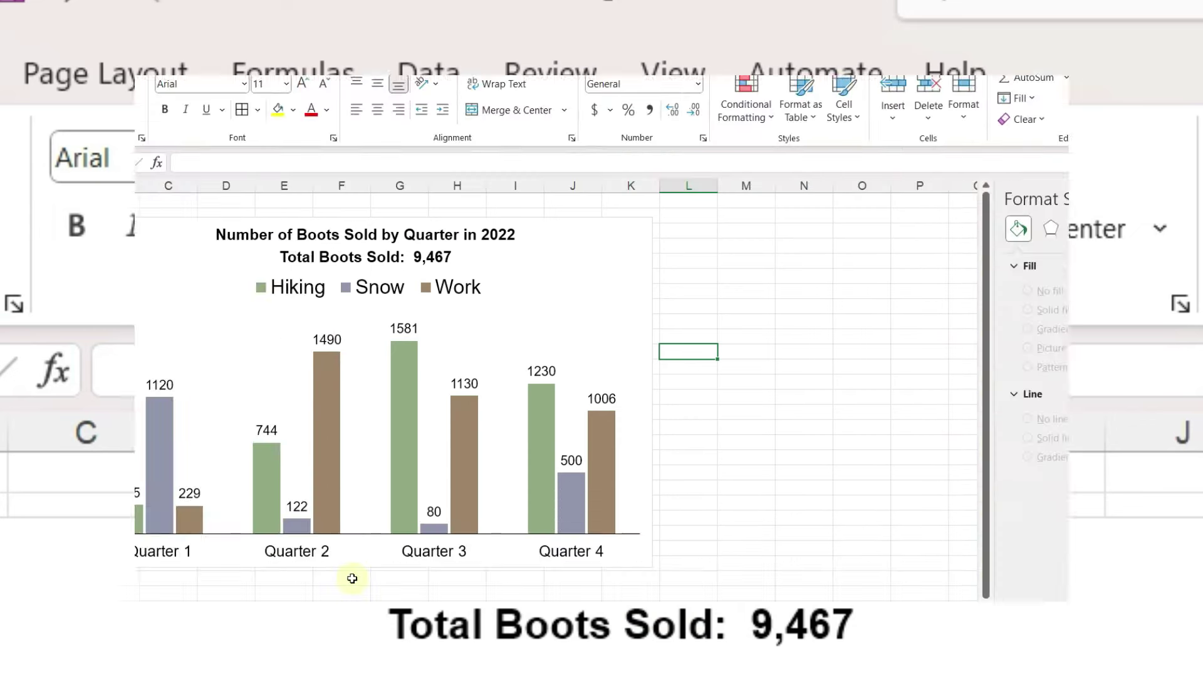
# - Fill the chart legend with a light cream colour instead of yellow
pyautogui.click(331, 292)
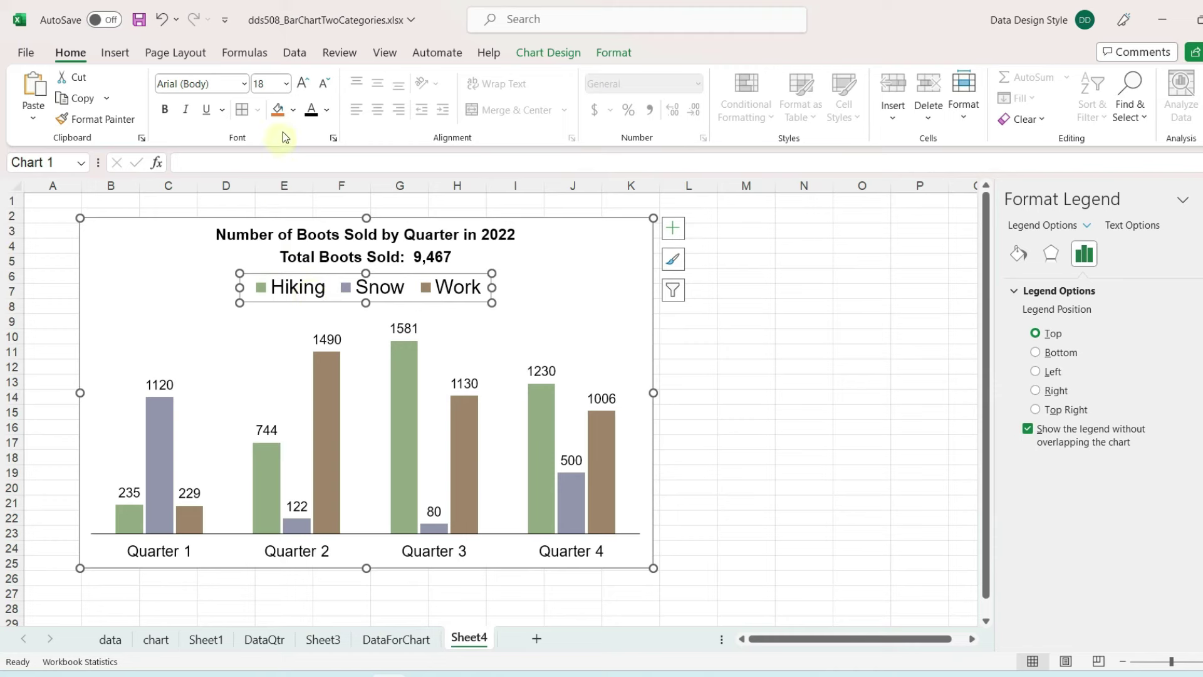
pyautogui.click(293, 112)
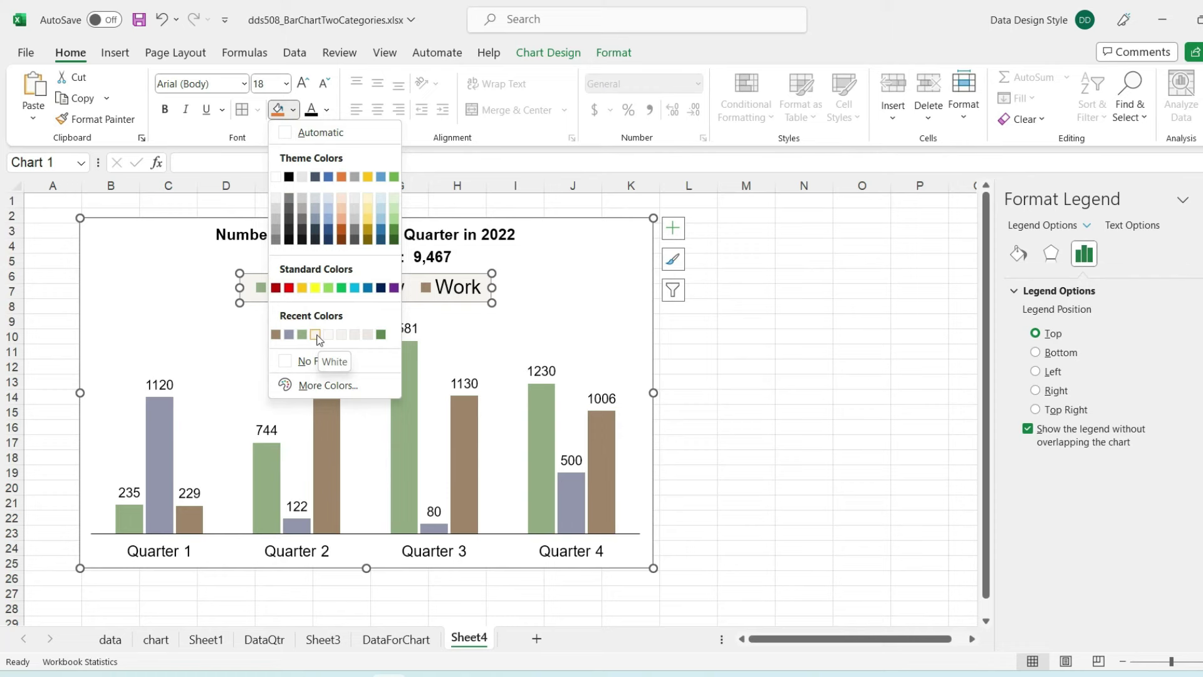
pyautogui.click(315, 289)
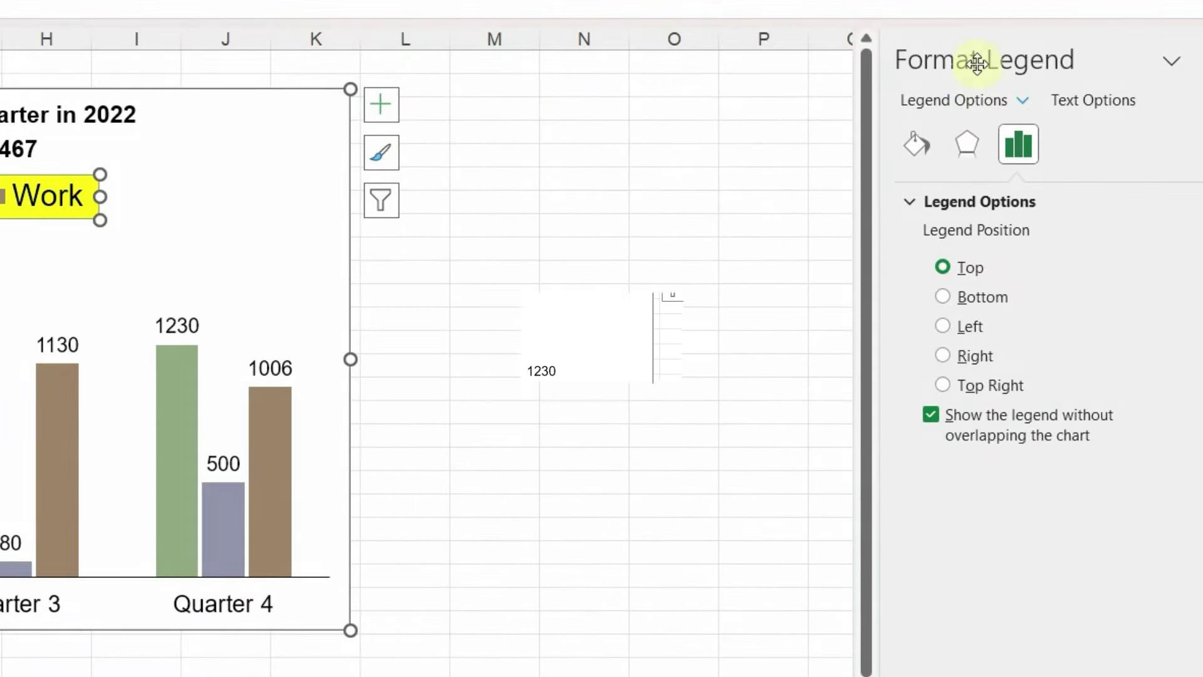
pyautogui.click(923, 146)
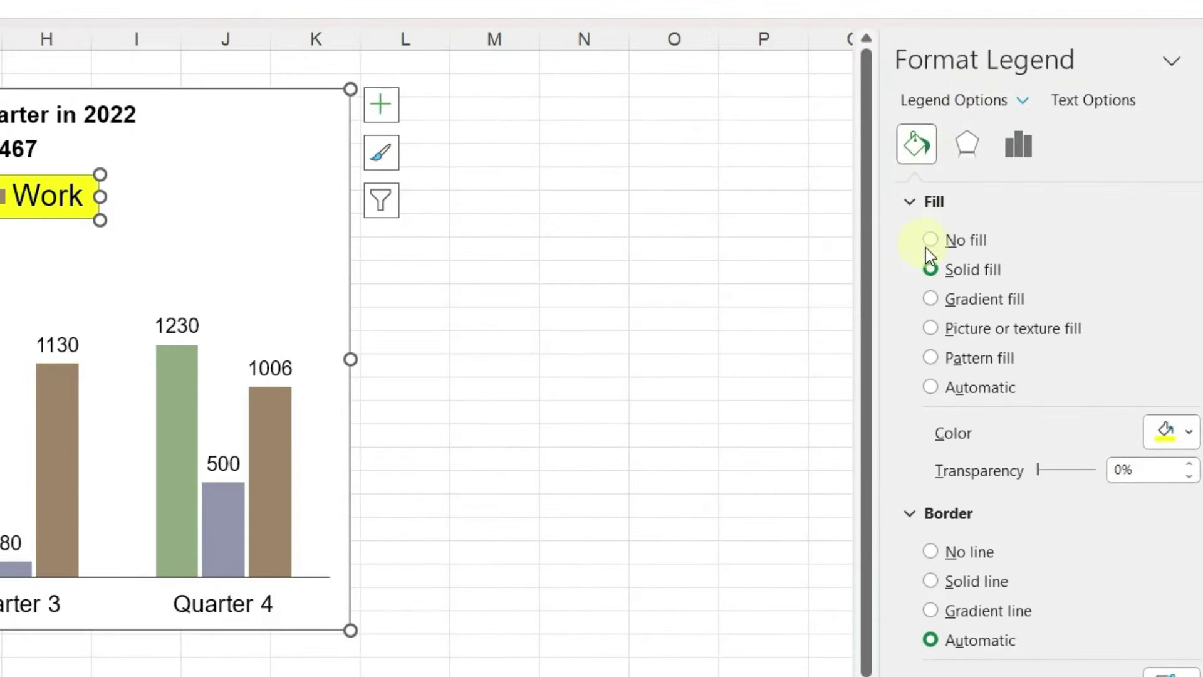
pyautogui.click(1172, 431)
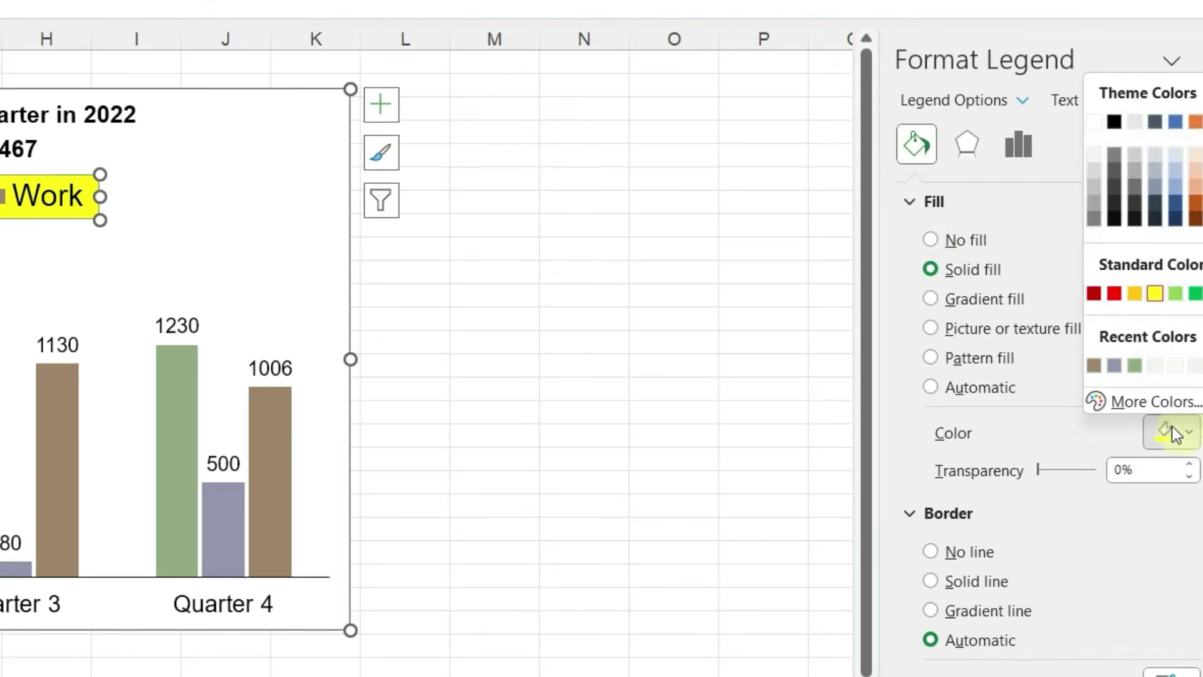
pyautogui.click(1156, 366)
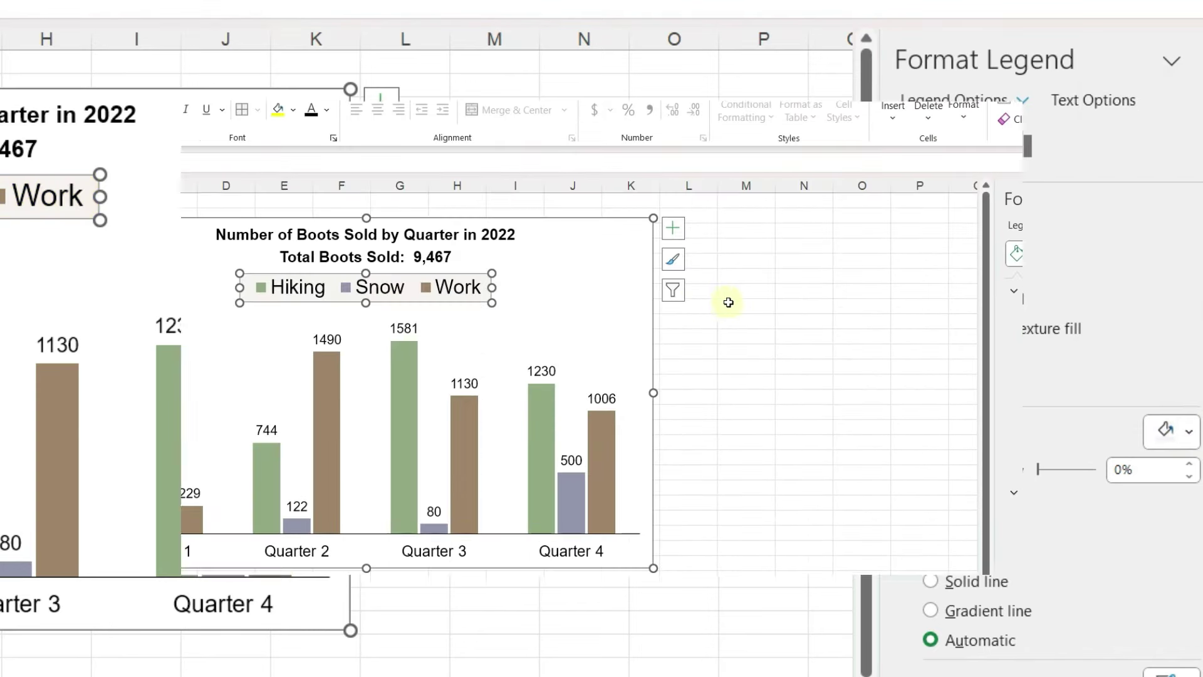
# - Widen the legend on both sides and nudge it slightly lower
pyautogui.moveTo(497, 287); pyautogui.dragTo(520, 288)
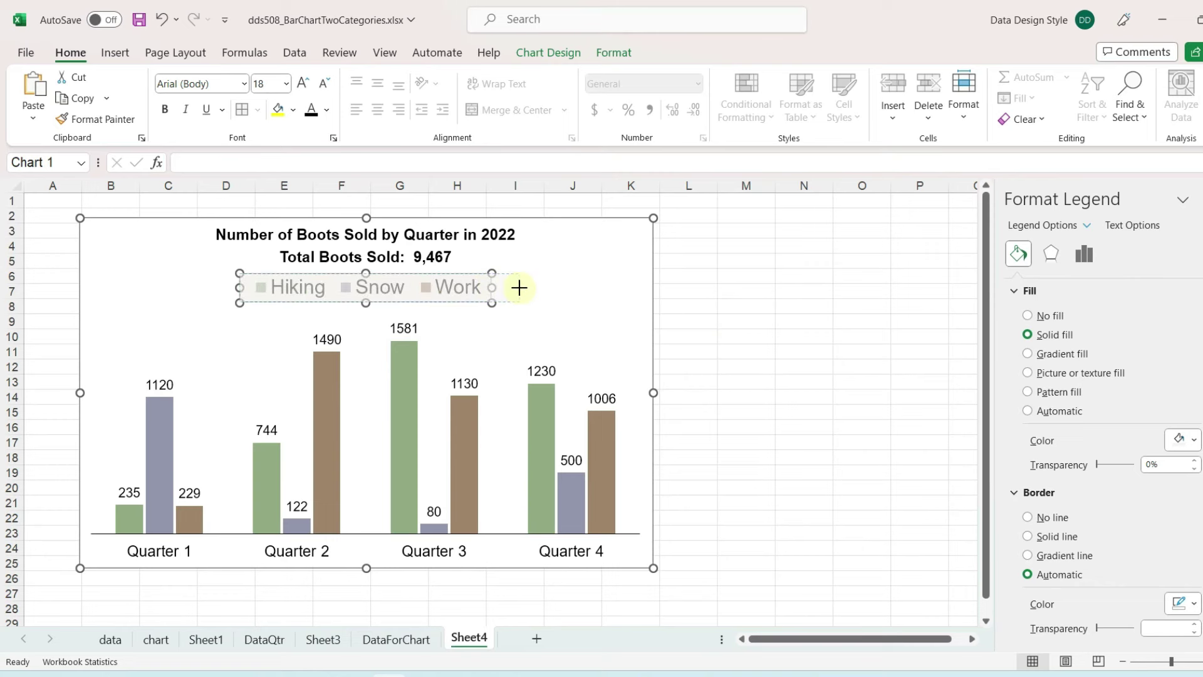
pyautogui.moveTo(240, 287); pyautogui.dragTo(213, 287)
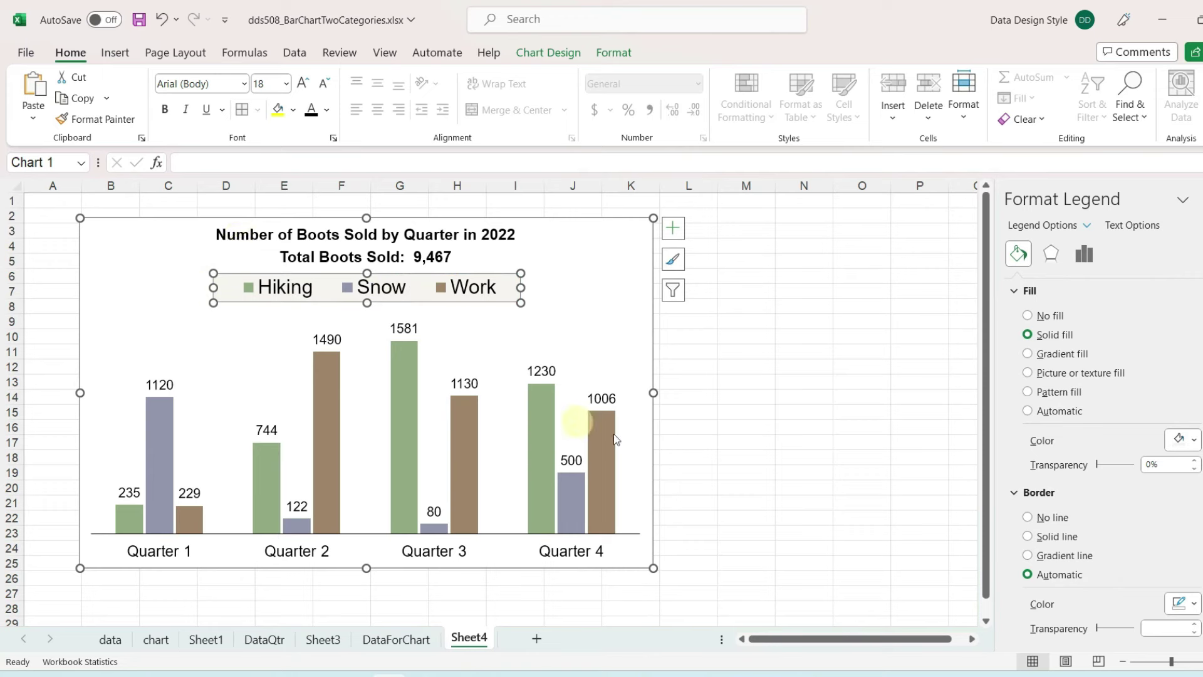
pyautogui.click(713, 456)
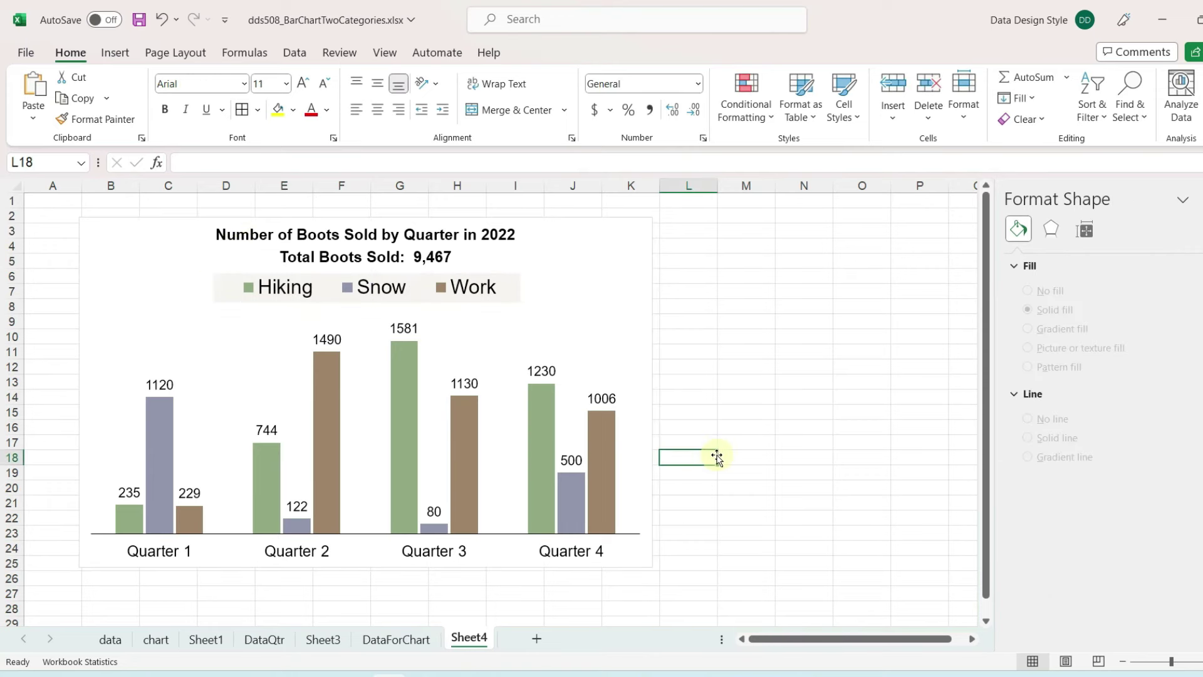
pyautogui.click(404, 279)
pyautogui.click(404, 282)
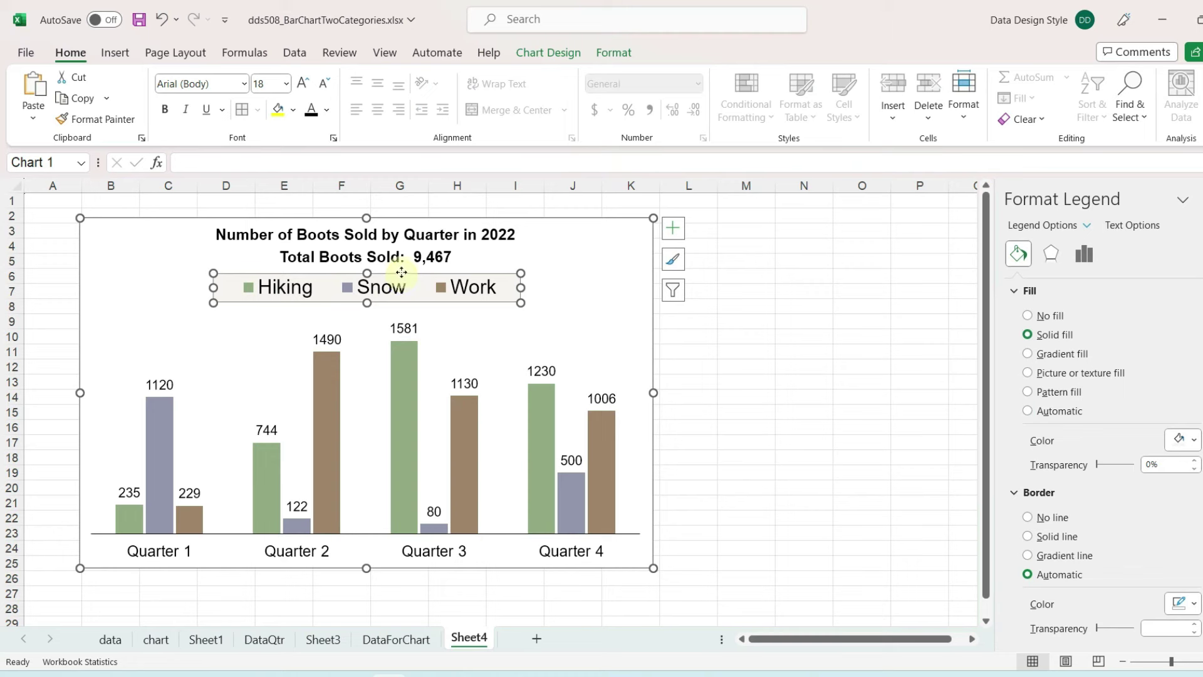
pyautogui.moveTo(402, 279); pyautogui.dragTo(400, 286)
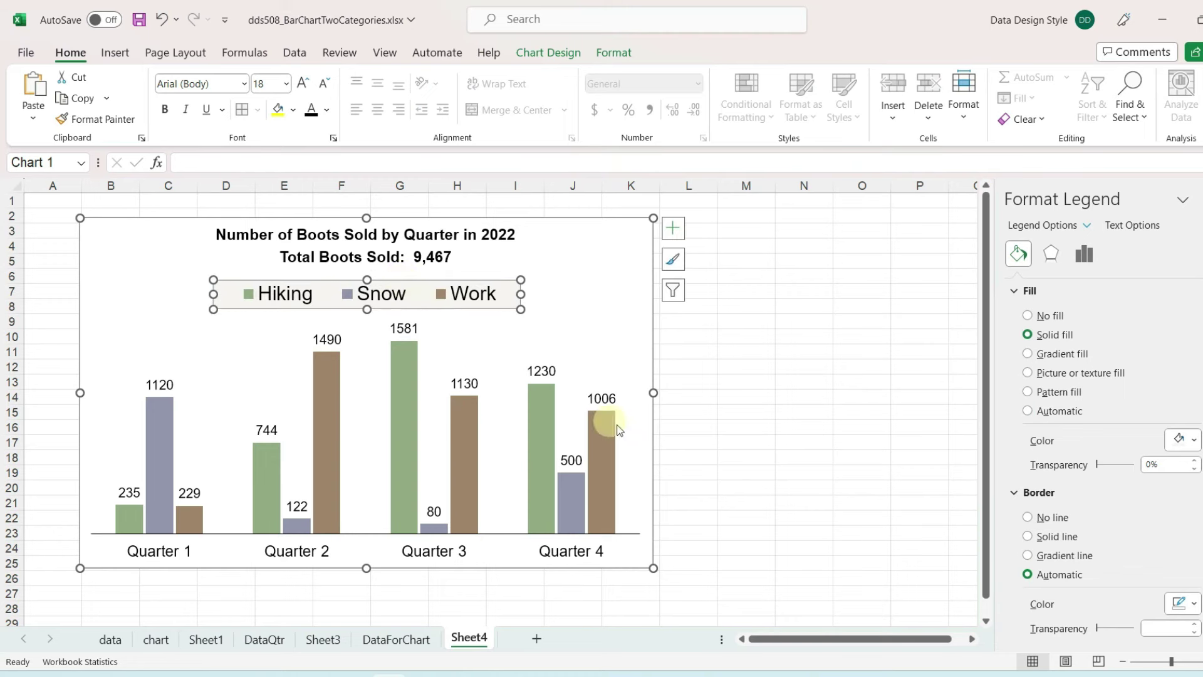
pyautogui.click(726, 471)
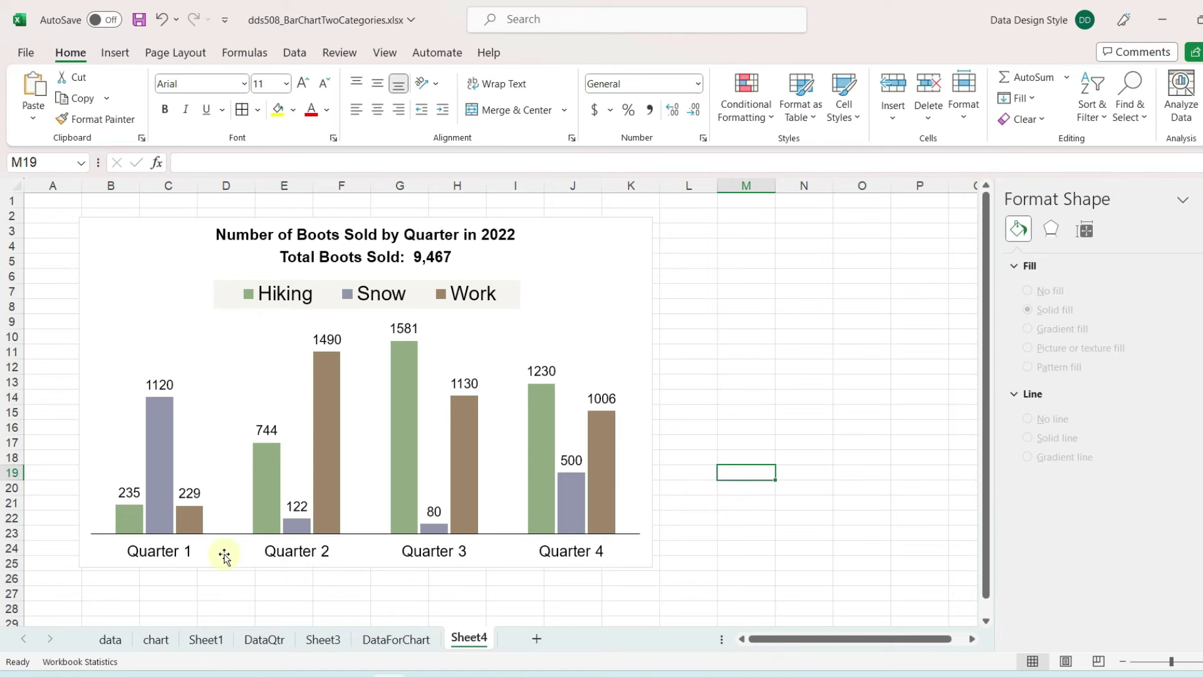
# - Compare against the 'chart' sheet, then return to the Sheet4 chart
pyautogui.click(160, 640)
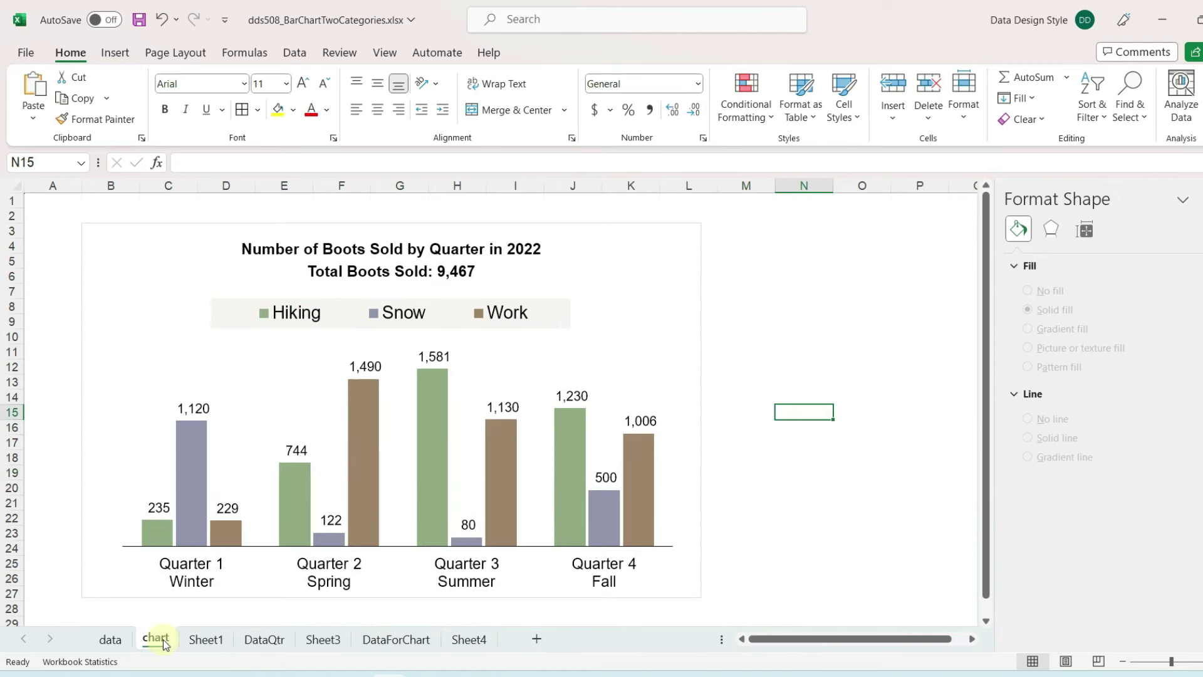
pyautogui.scroll(-2, 118, 476)
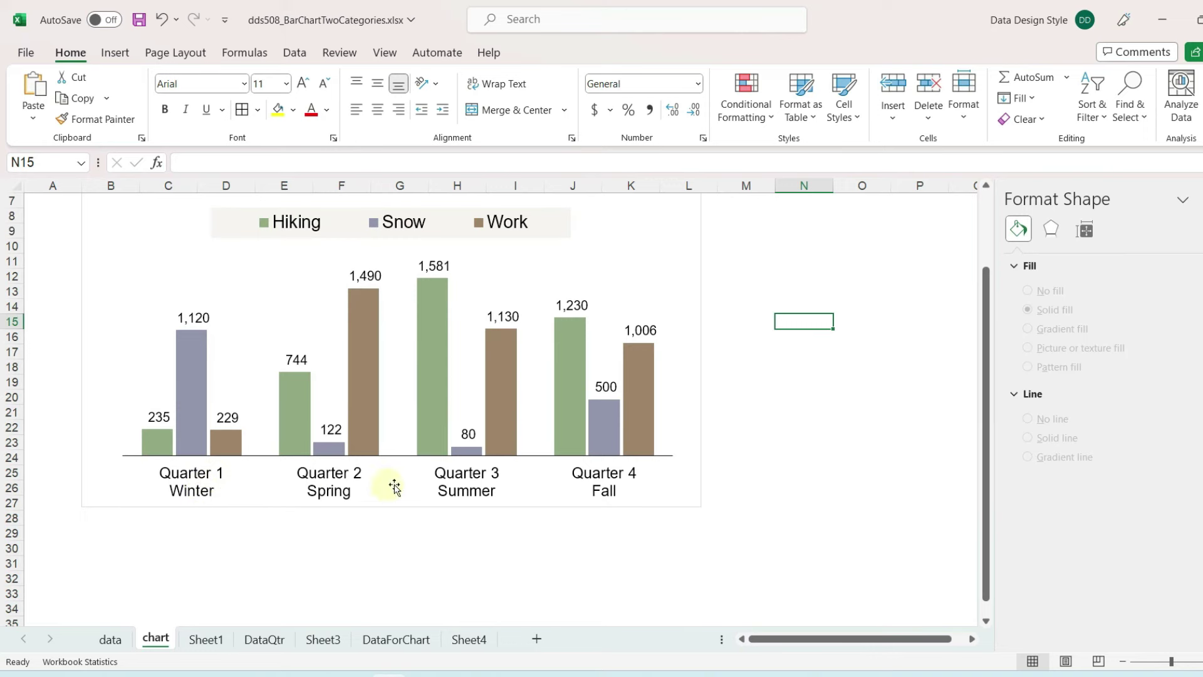
pyautogui.click(470, 638)
pyautogui.click(239, 415)
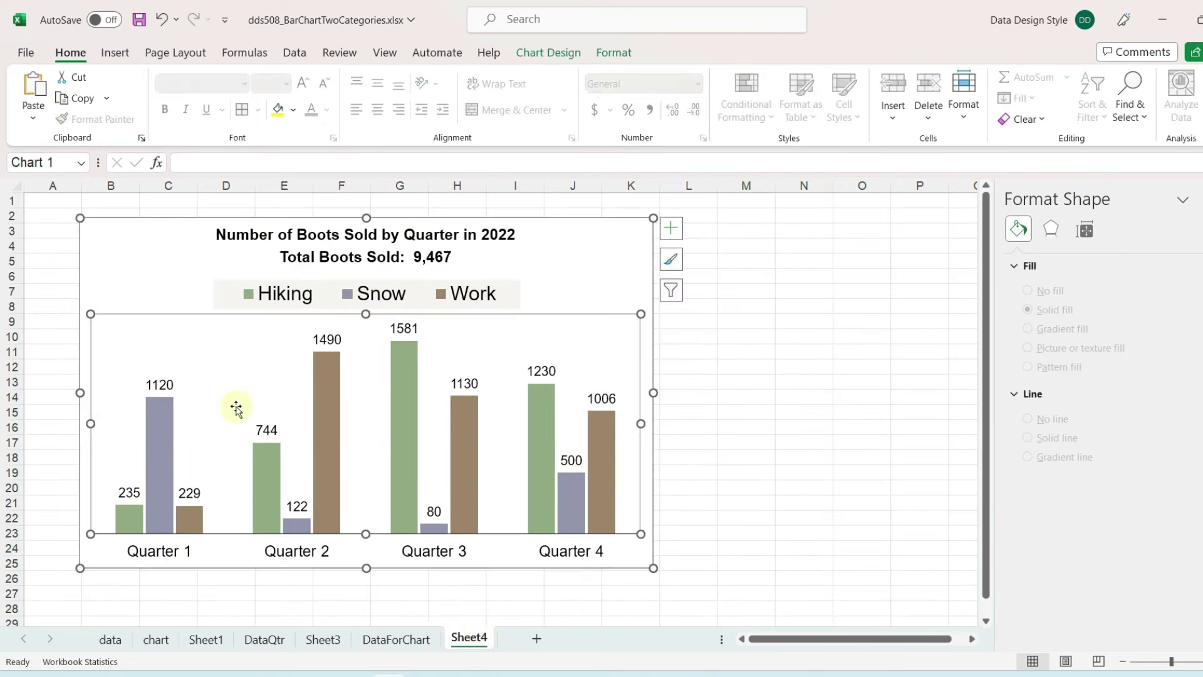
# - Enter Winter, Spring, Summer and Fall into DataForChart cells B28:B31
pyautogui.click(385, 640)
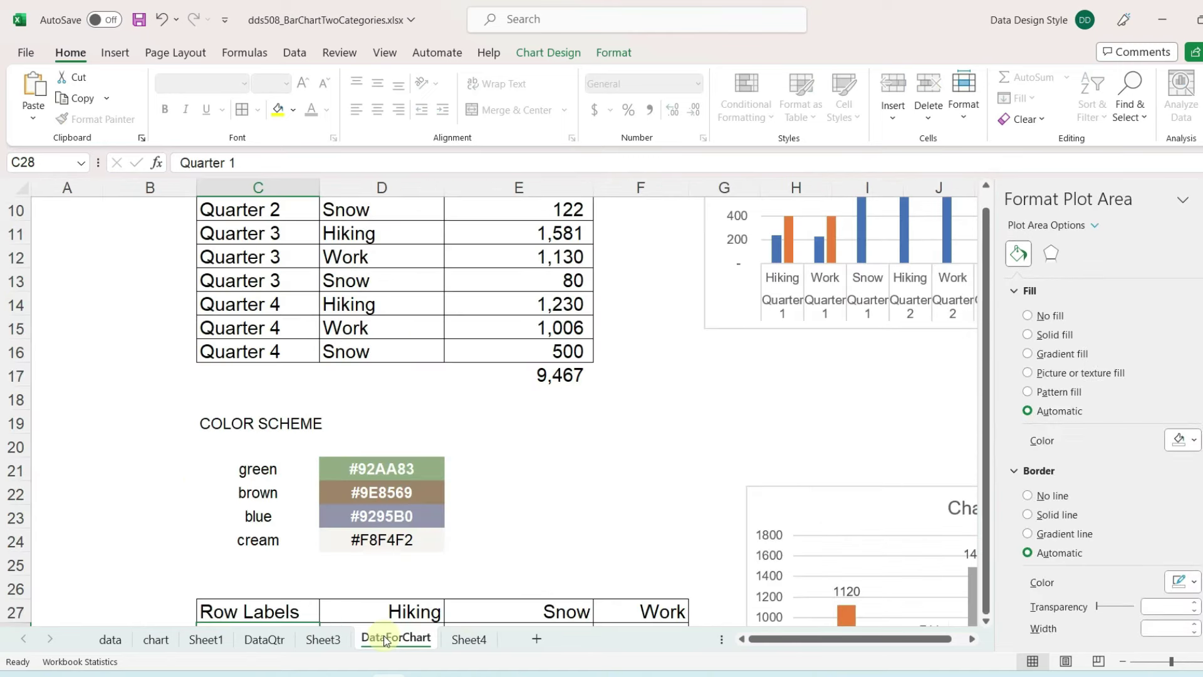
pyautogui.hotkey('ctrl', 'shift', 'Down')
pyautogui.scroll(2, 250, 468)
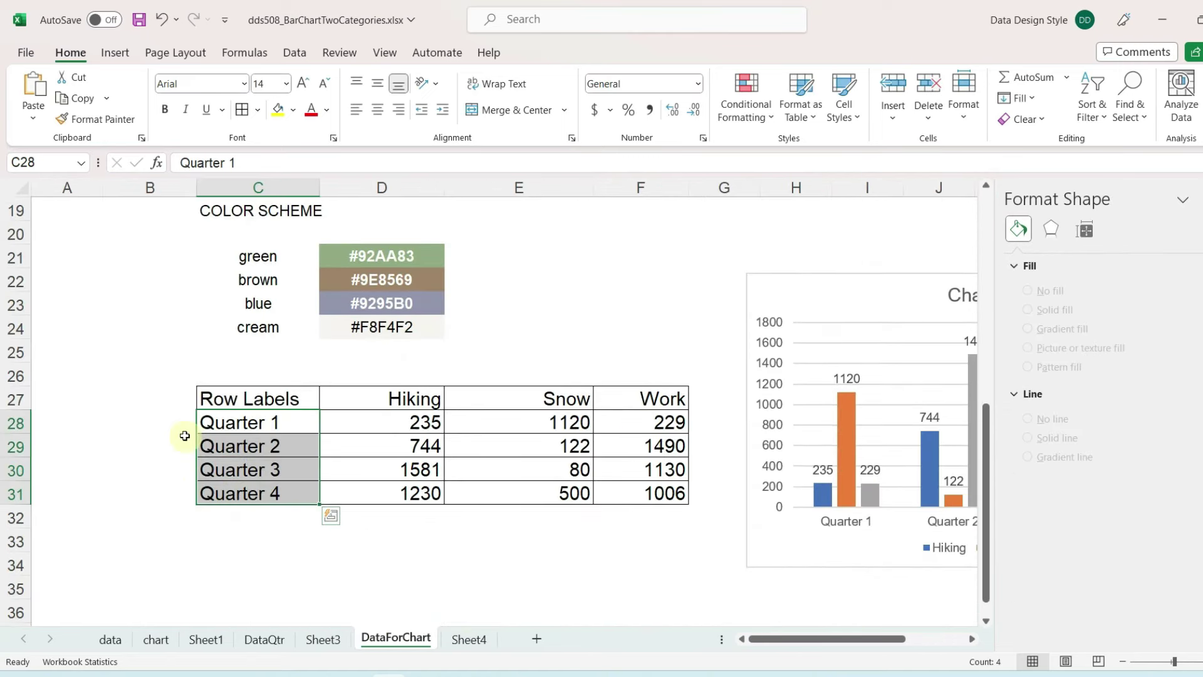
pyautogui.click(171, 417)
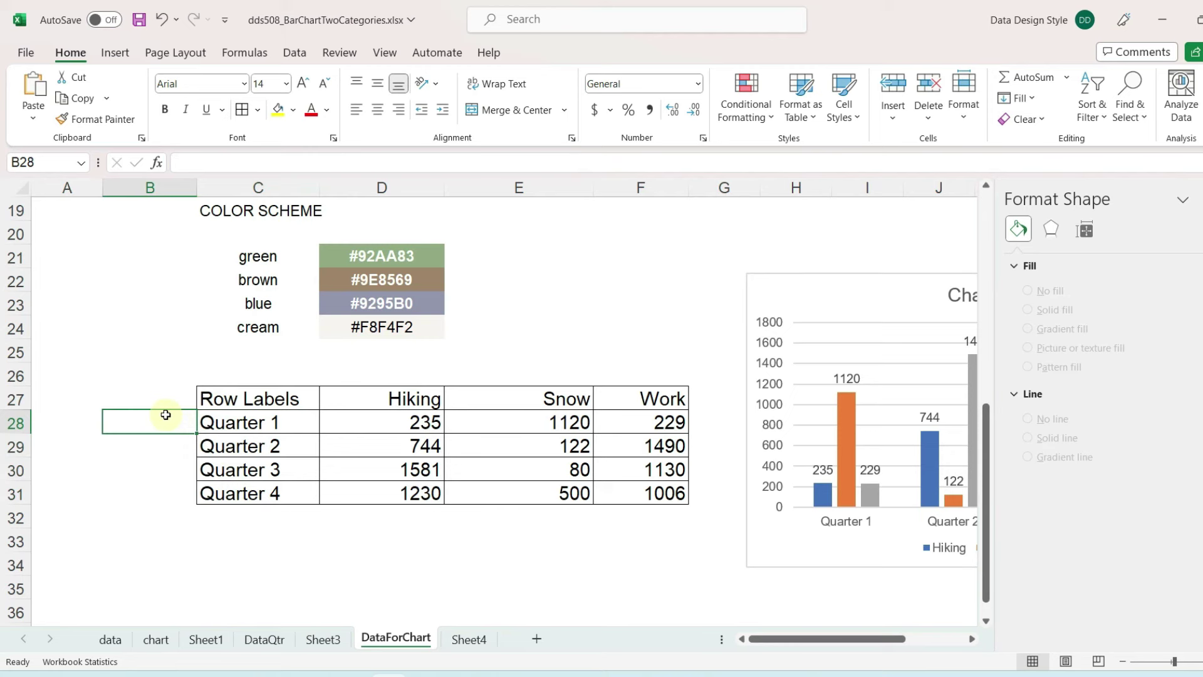
pyautogui.write('Winter')
pyautogui.press('Return')
pyautogui.write('Sprin')
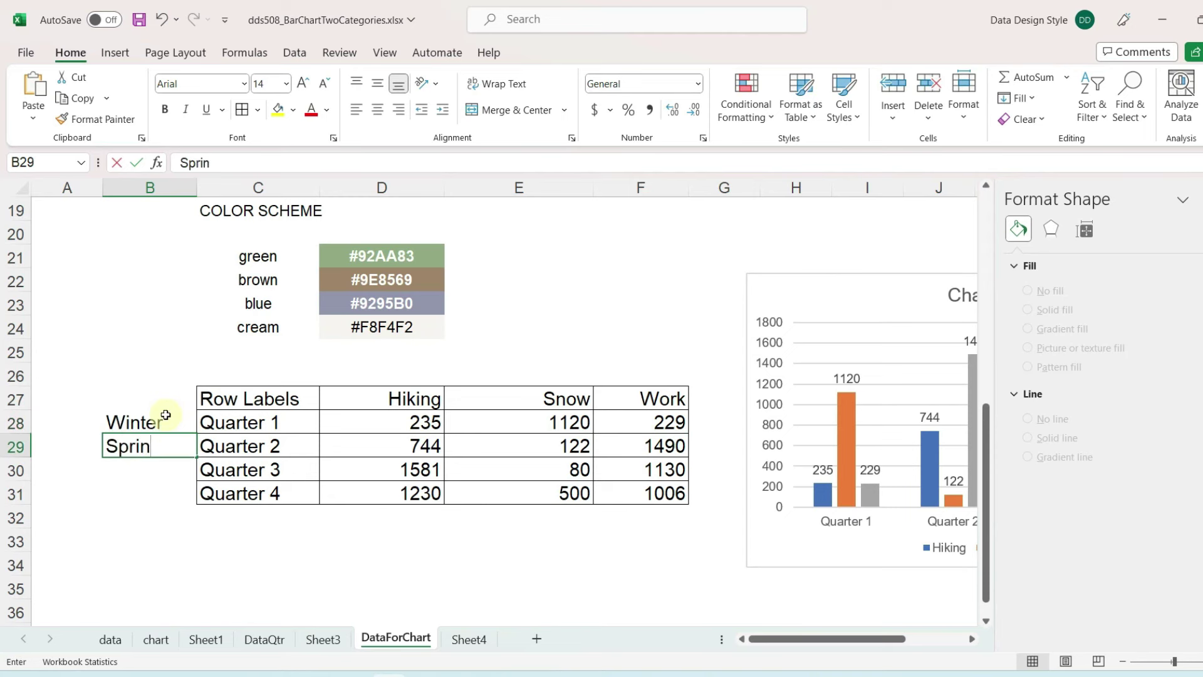
pyautogui.write('g')
pyautogui.press('Return')
pyautogui.write('Summer')
pyautogui.press('Return')
pyautogui.write('F')
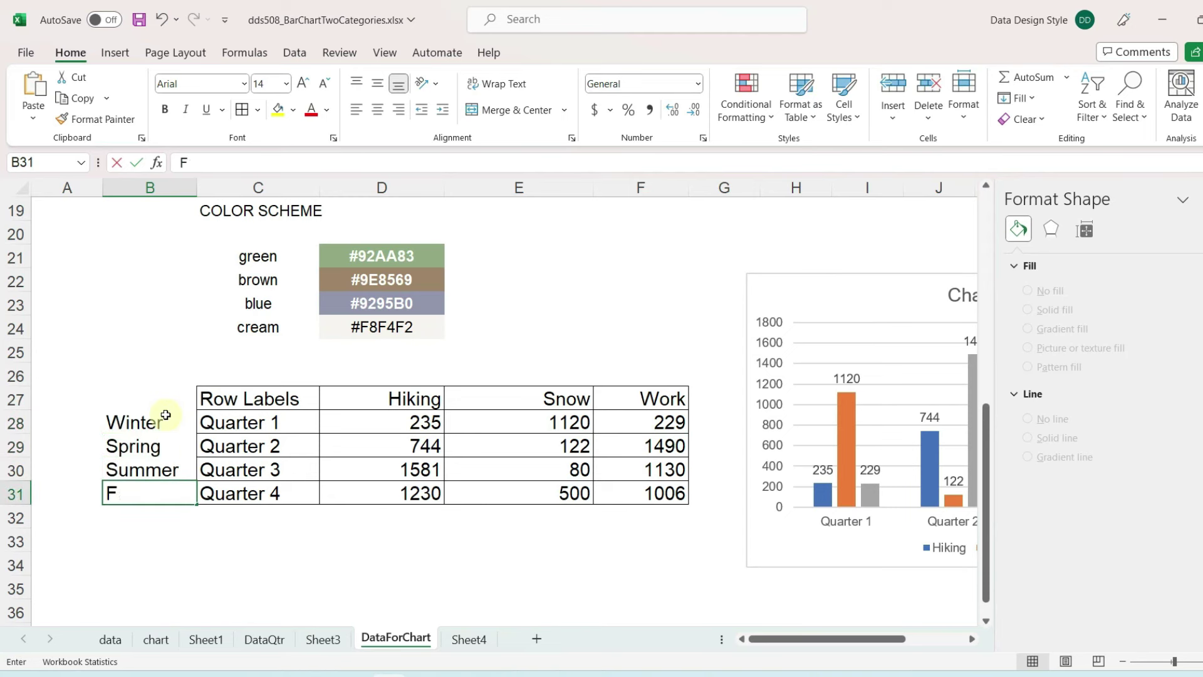
pyautogui.write('all')
pyautogui.press('Return')
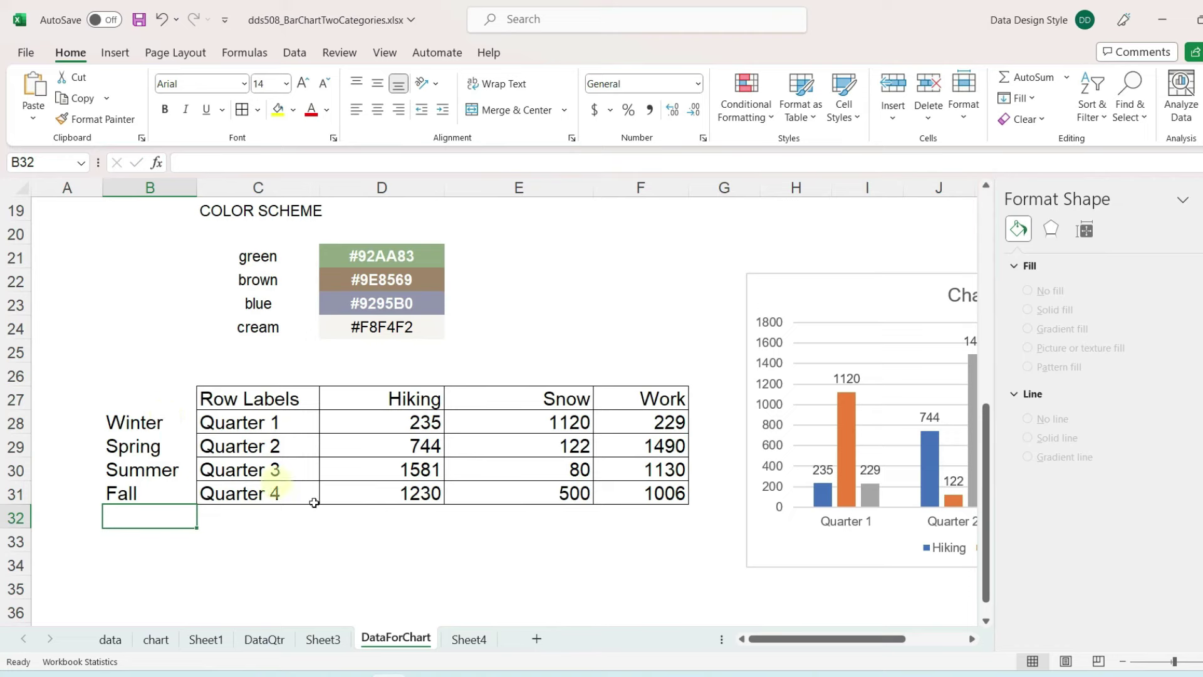
pyautogui.click(467, 638)
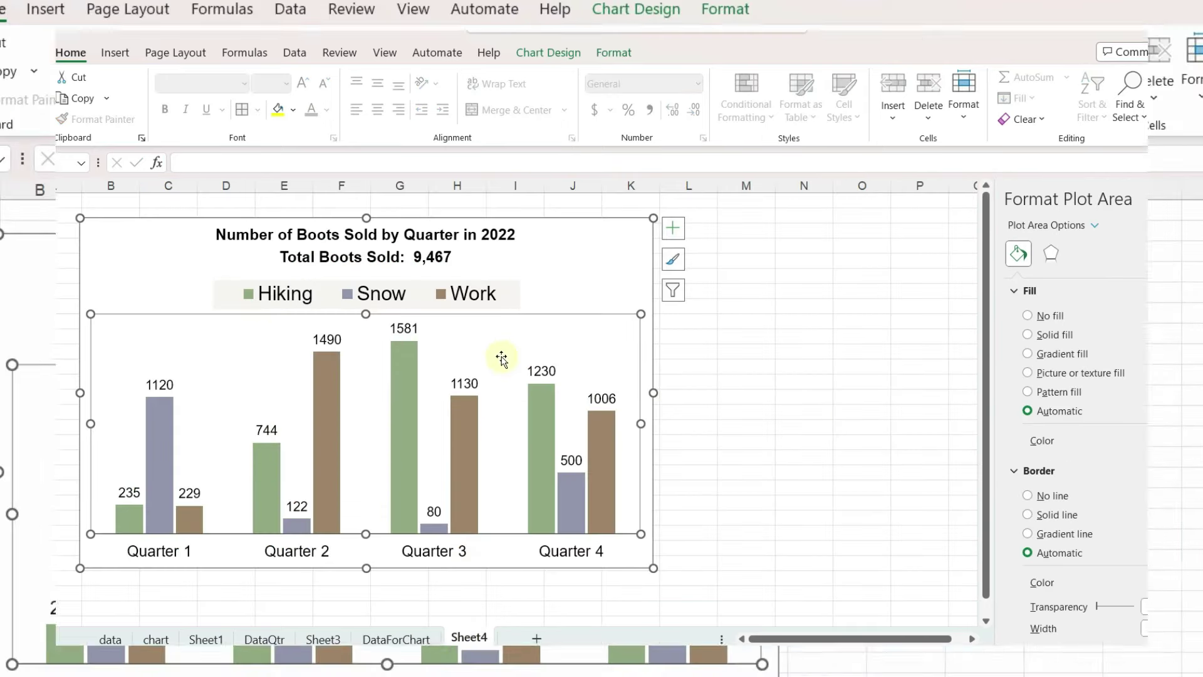
# - Set the chart's horizontal axis labels to DataForChart!$B$28:$C$31 through Select Data
pyautogui.rightClick(502, 358)
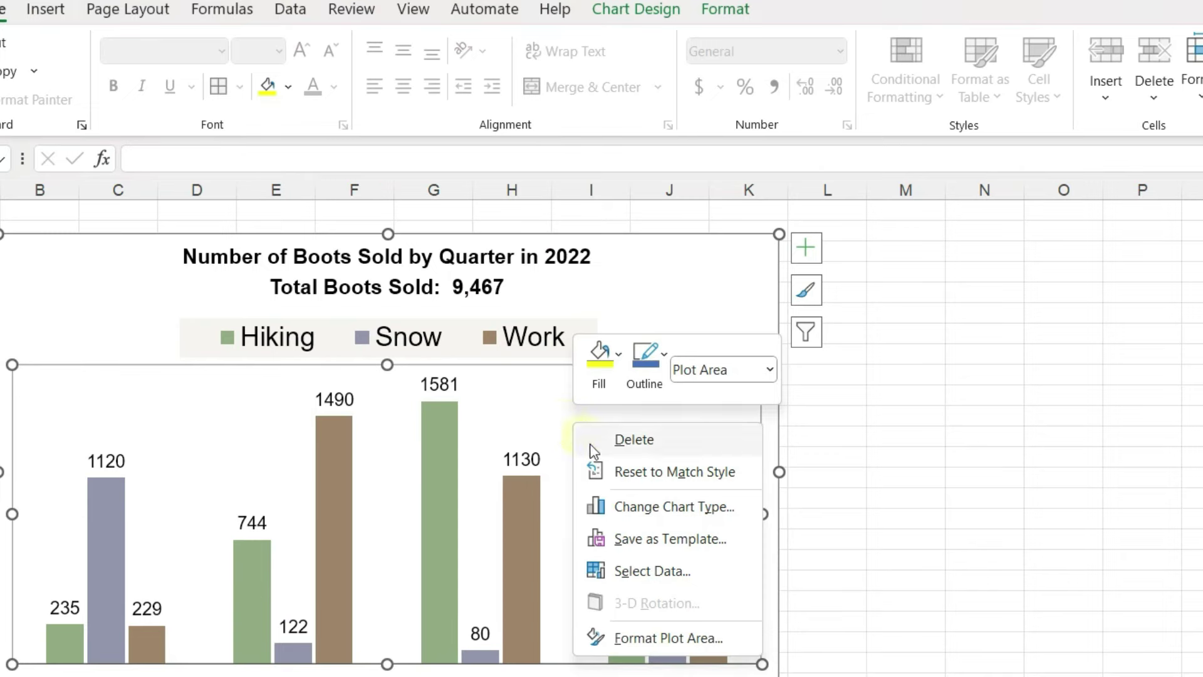
pyautogui.click(633, 572)
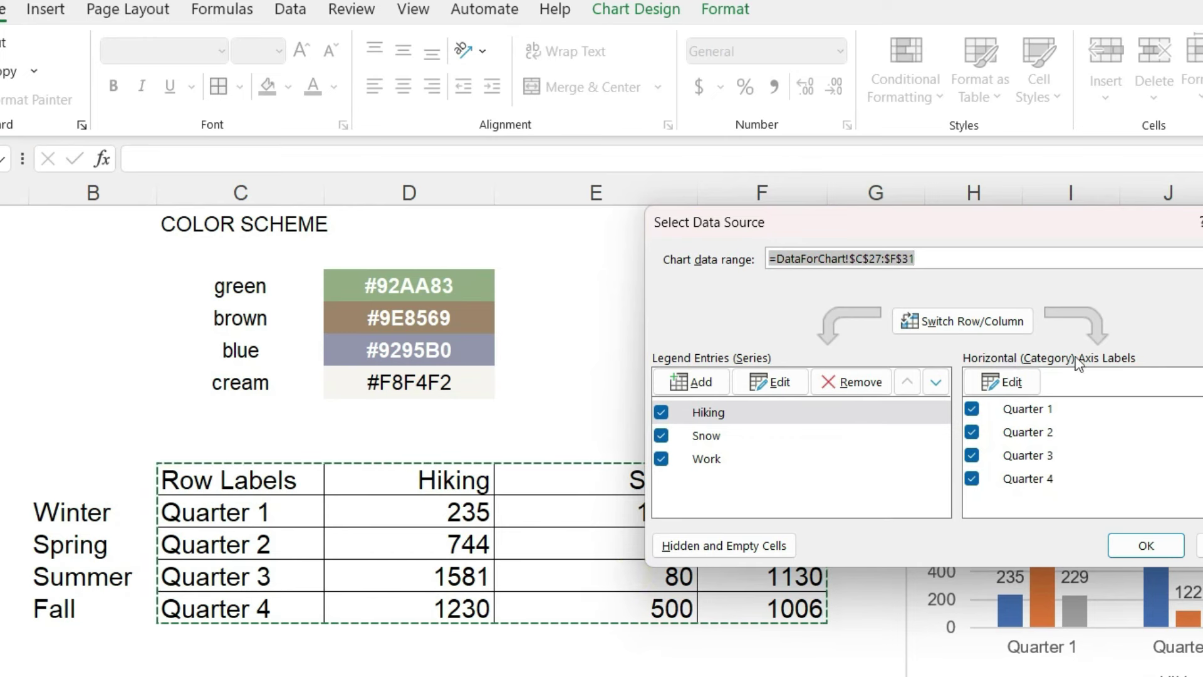
pyautogui.click(1011, 384)
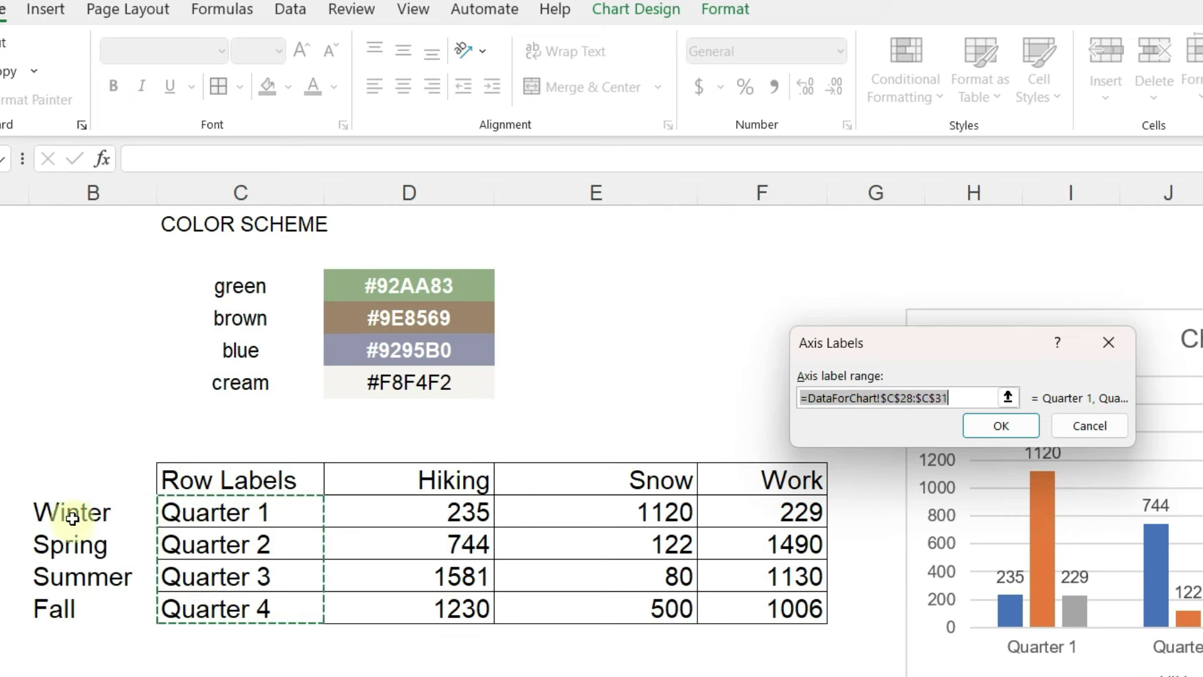
pyautogui.moveTo(73, 510); pyautogui.dragTo(204, 602)
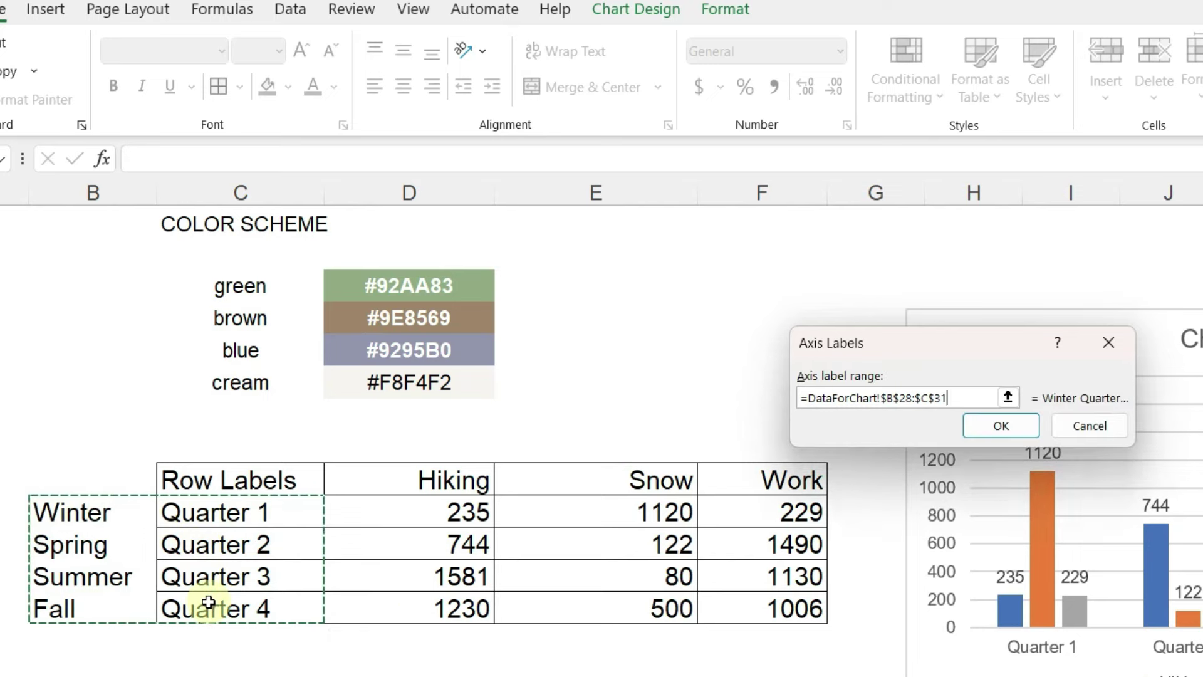
pyautogui.click(993, 429)
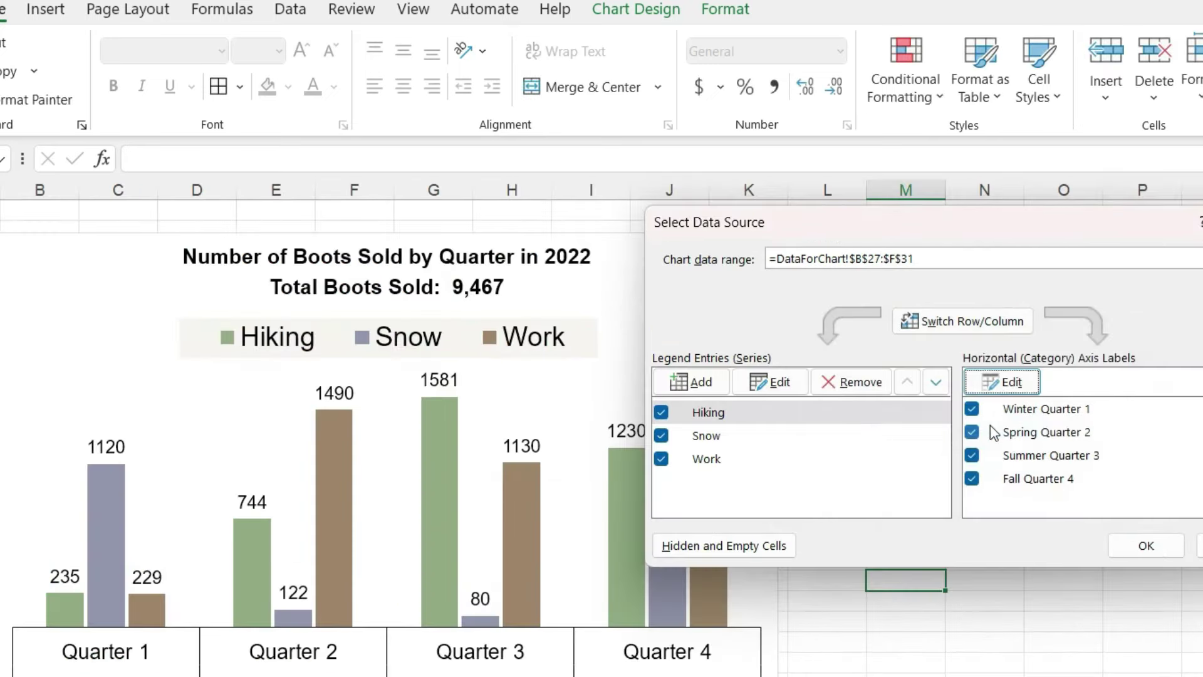
pyautogui.click(1146, 546)
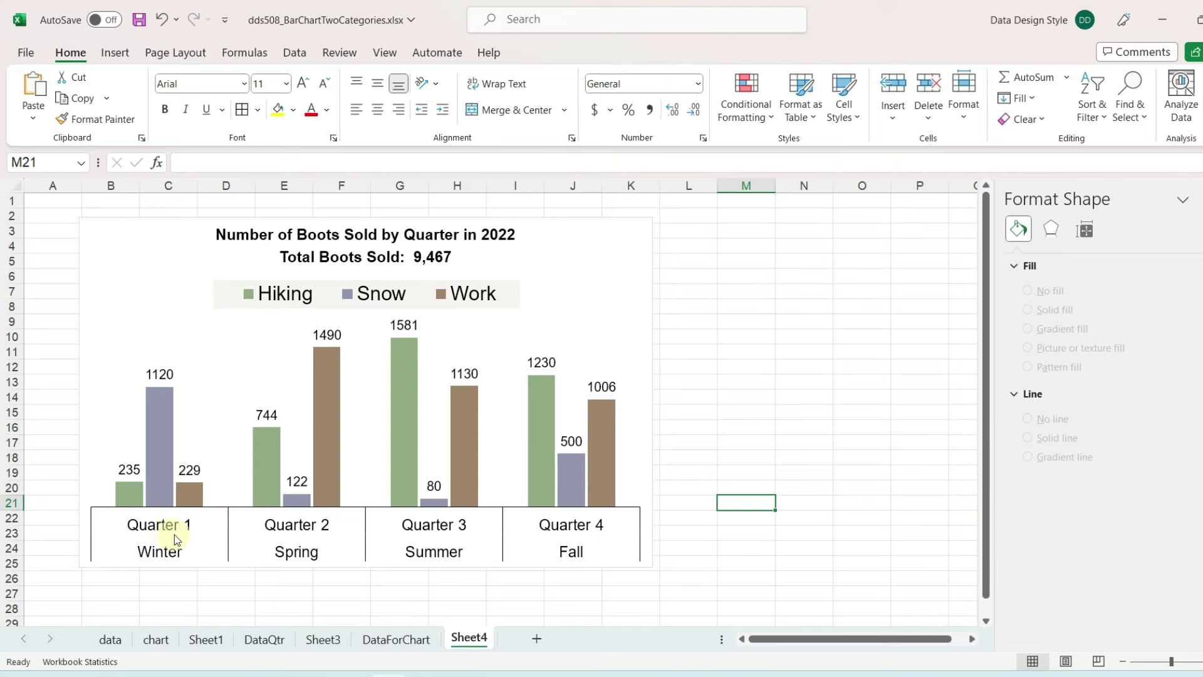
# - Uncheck Multi-level Category Labels in the horizontal axis's label settings
pyautogui.click(174, 535)
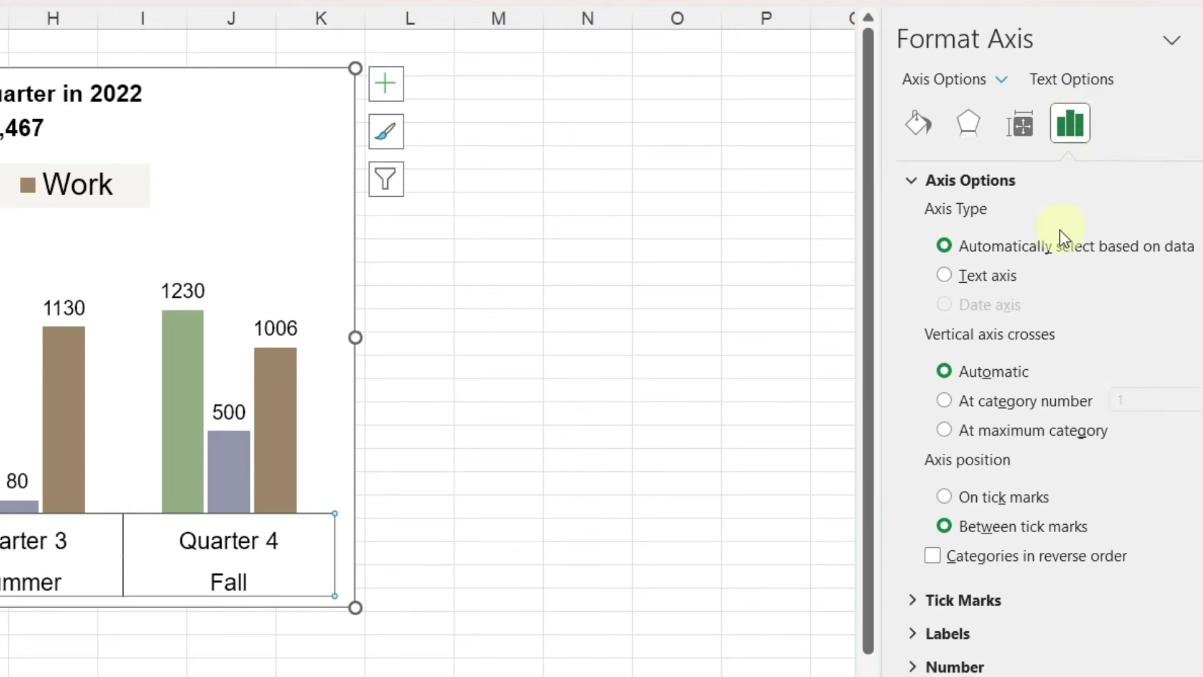
pyautogui.click(916, 634)
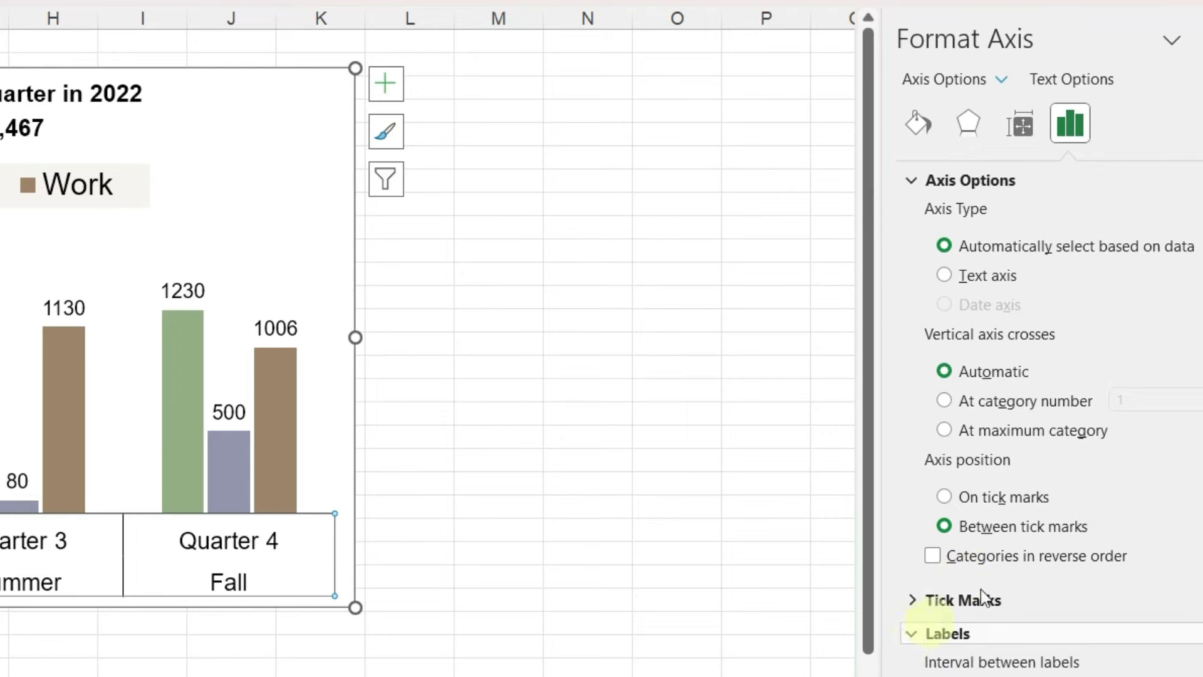
pyautogui.scroll(-3, 1031, 568)
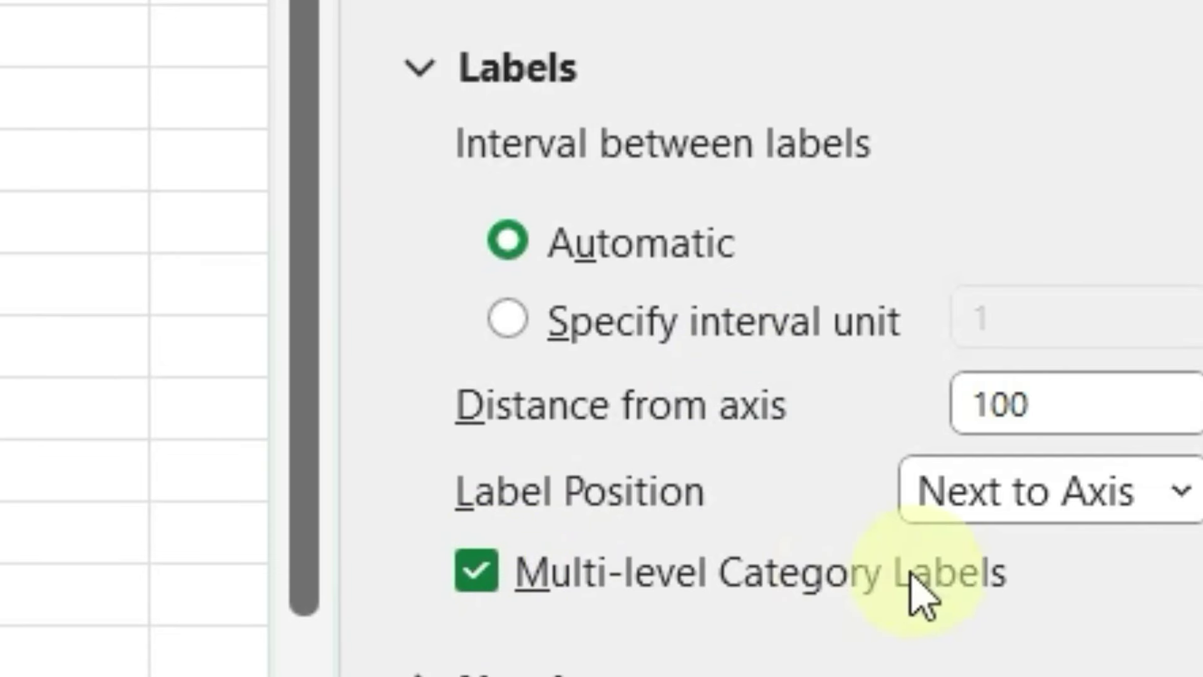
pyautogui.click(480, 567)
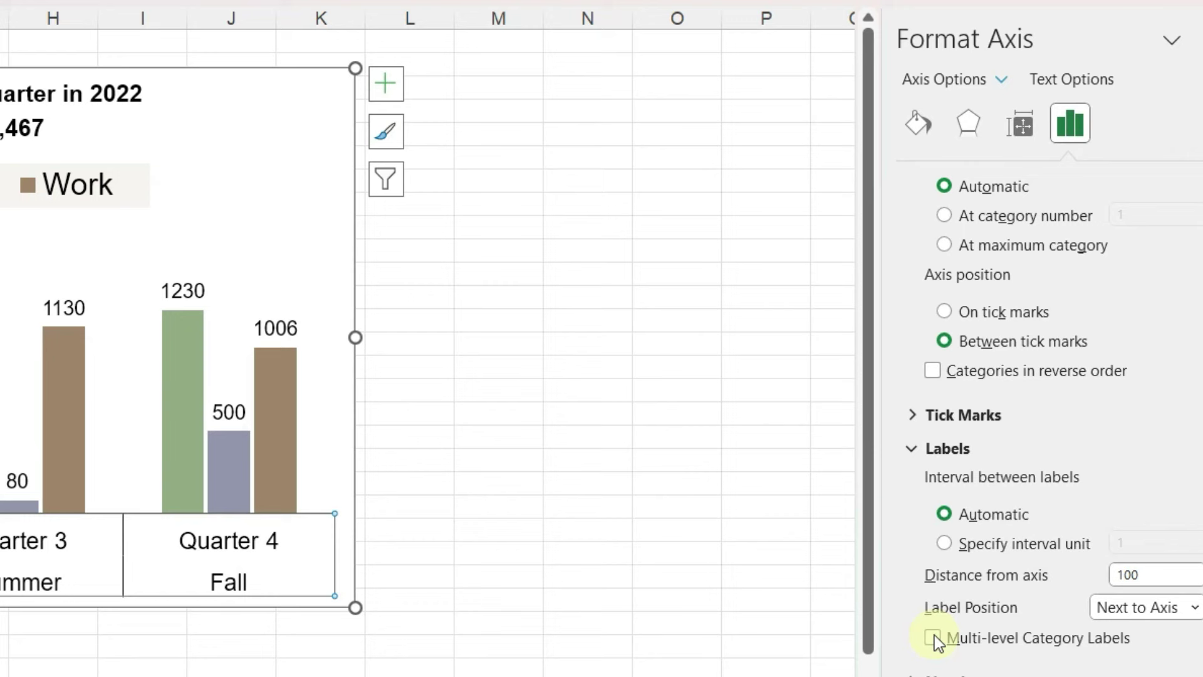
pyautogui.click(588, 430)
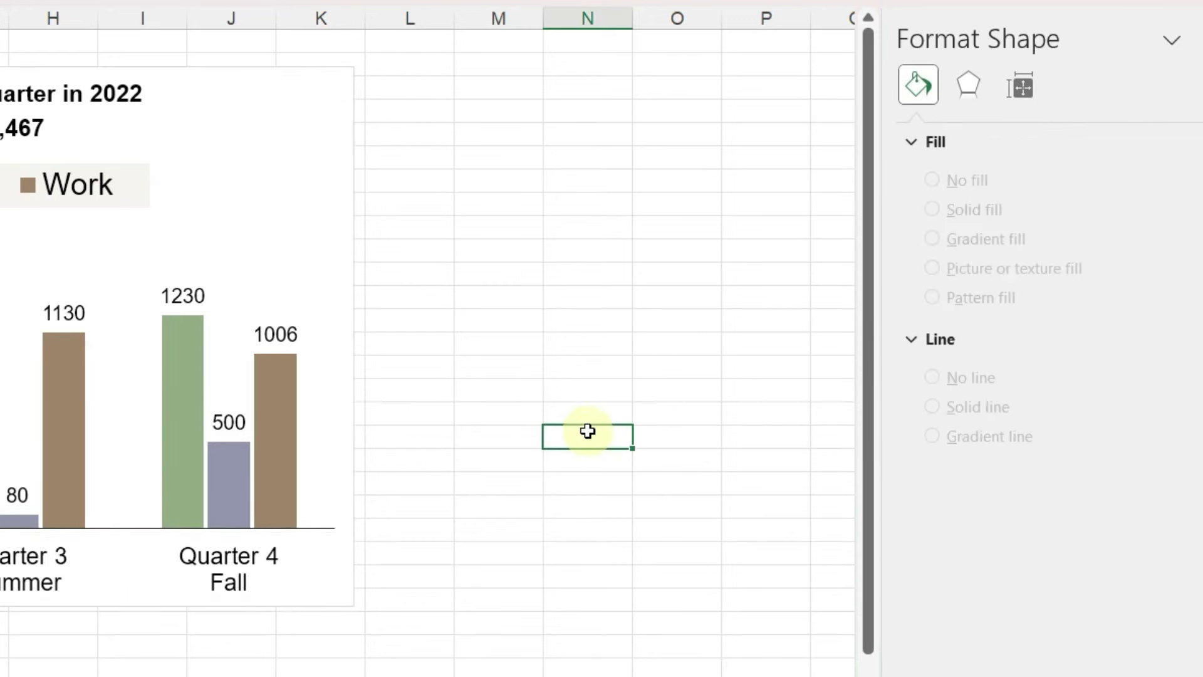